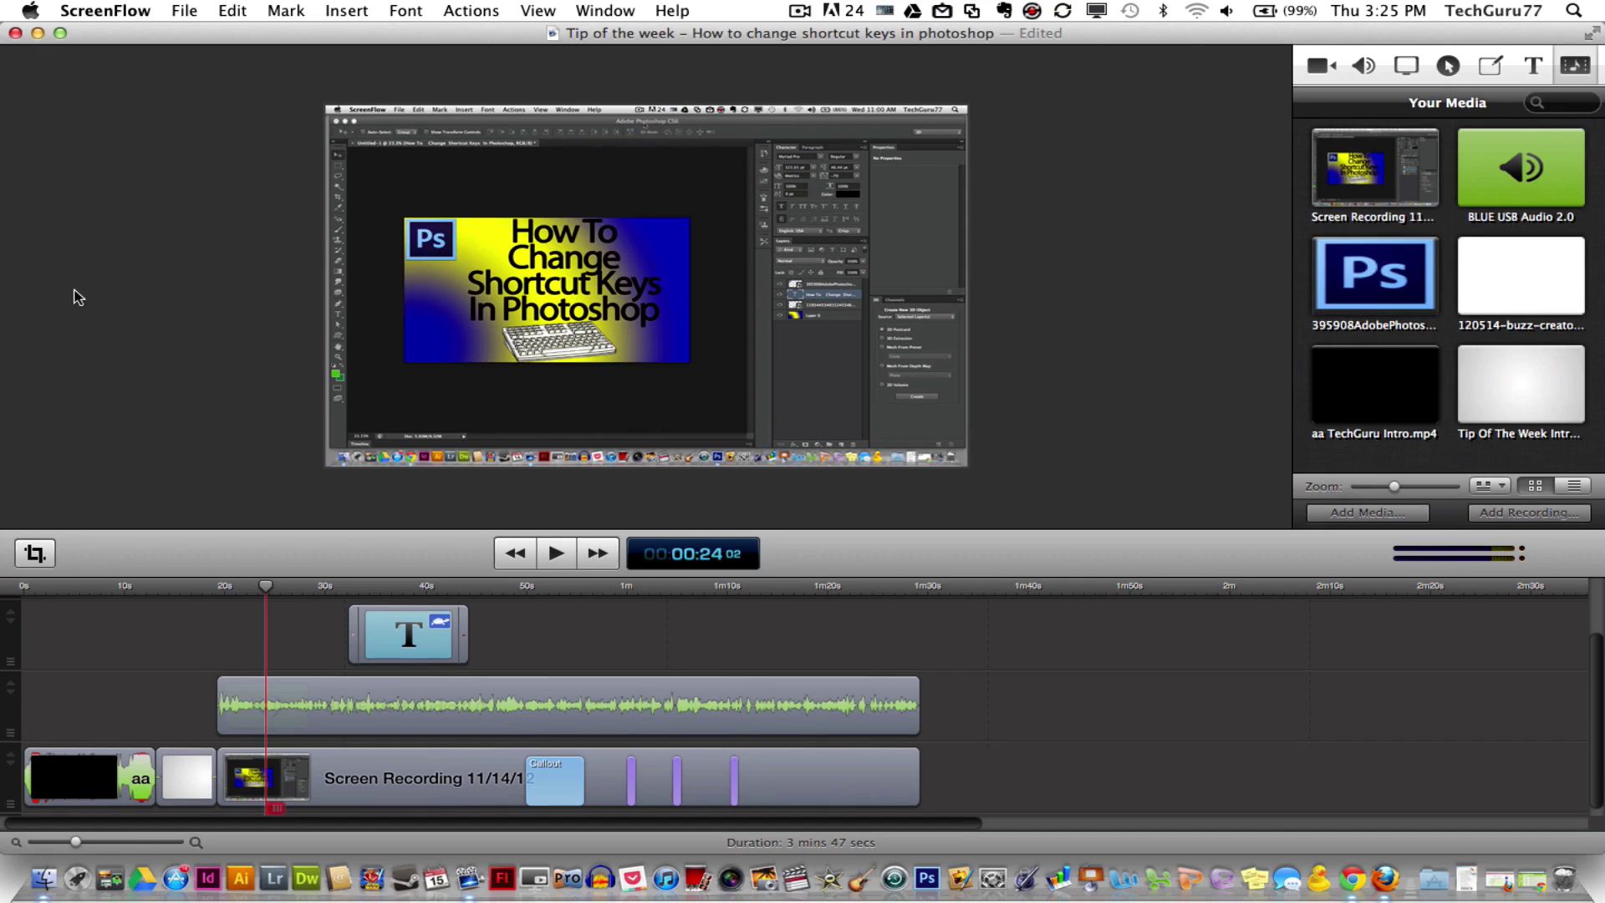
# - Open the recording controls menu and close it again
pyautogui.moveTo(74, 294); pyautogui.dragTo(213, 180)
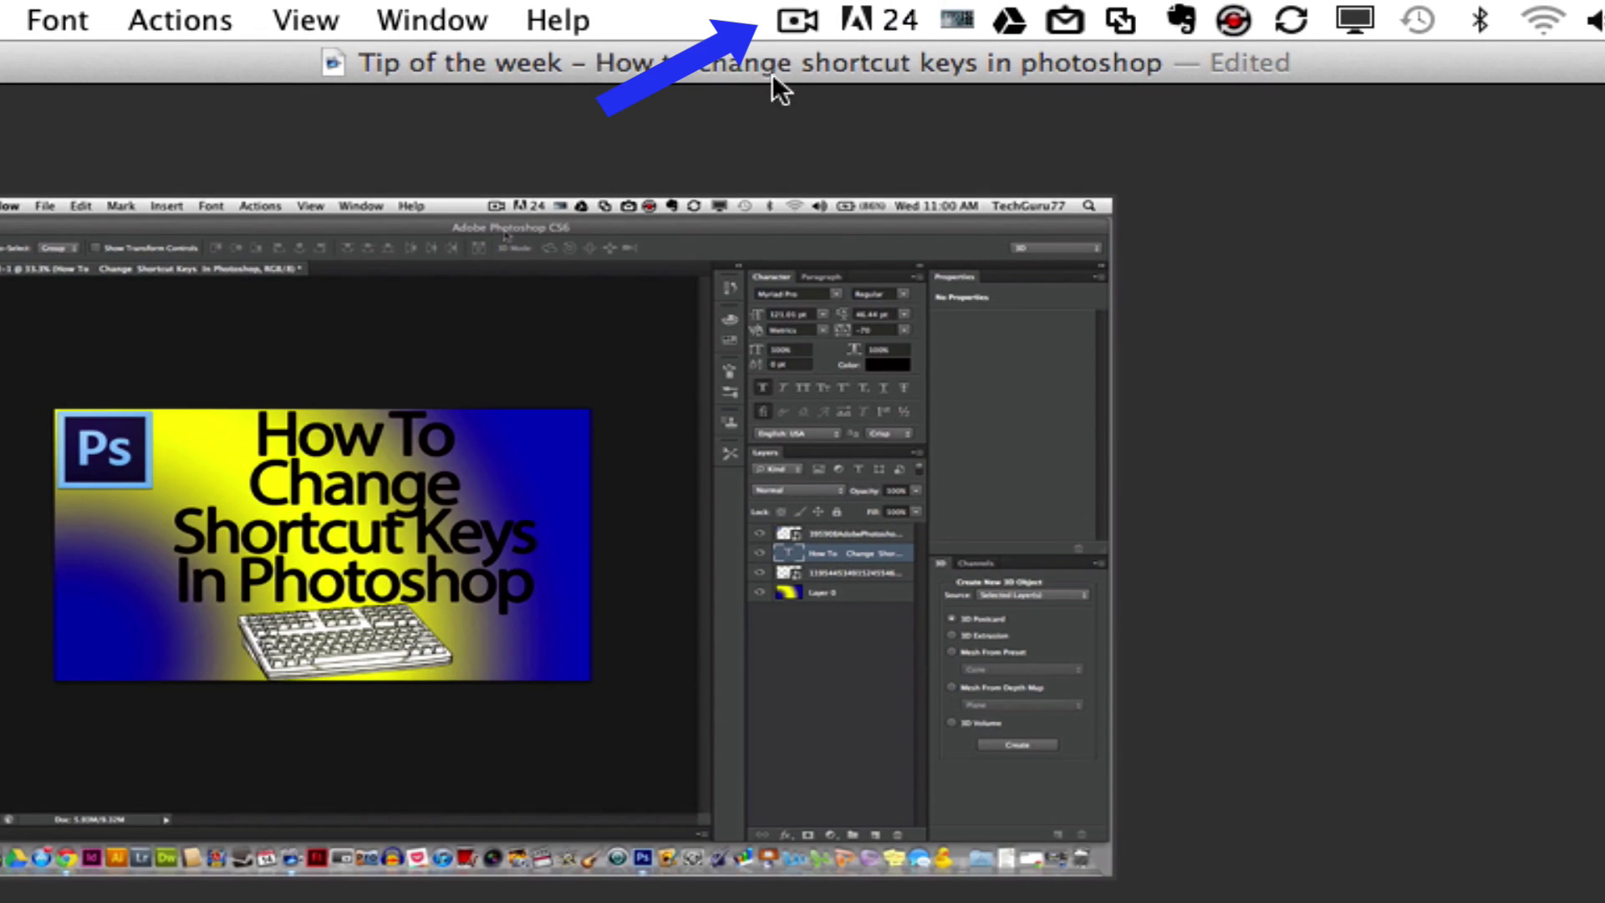
pyautogui.click(795, 20)
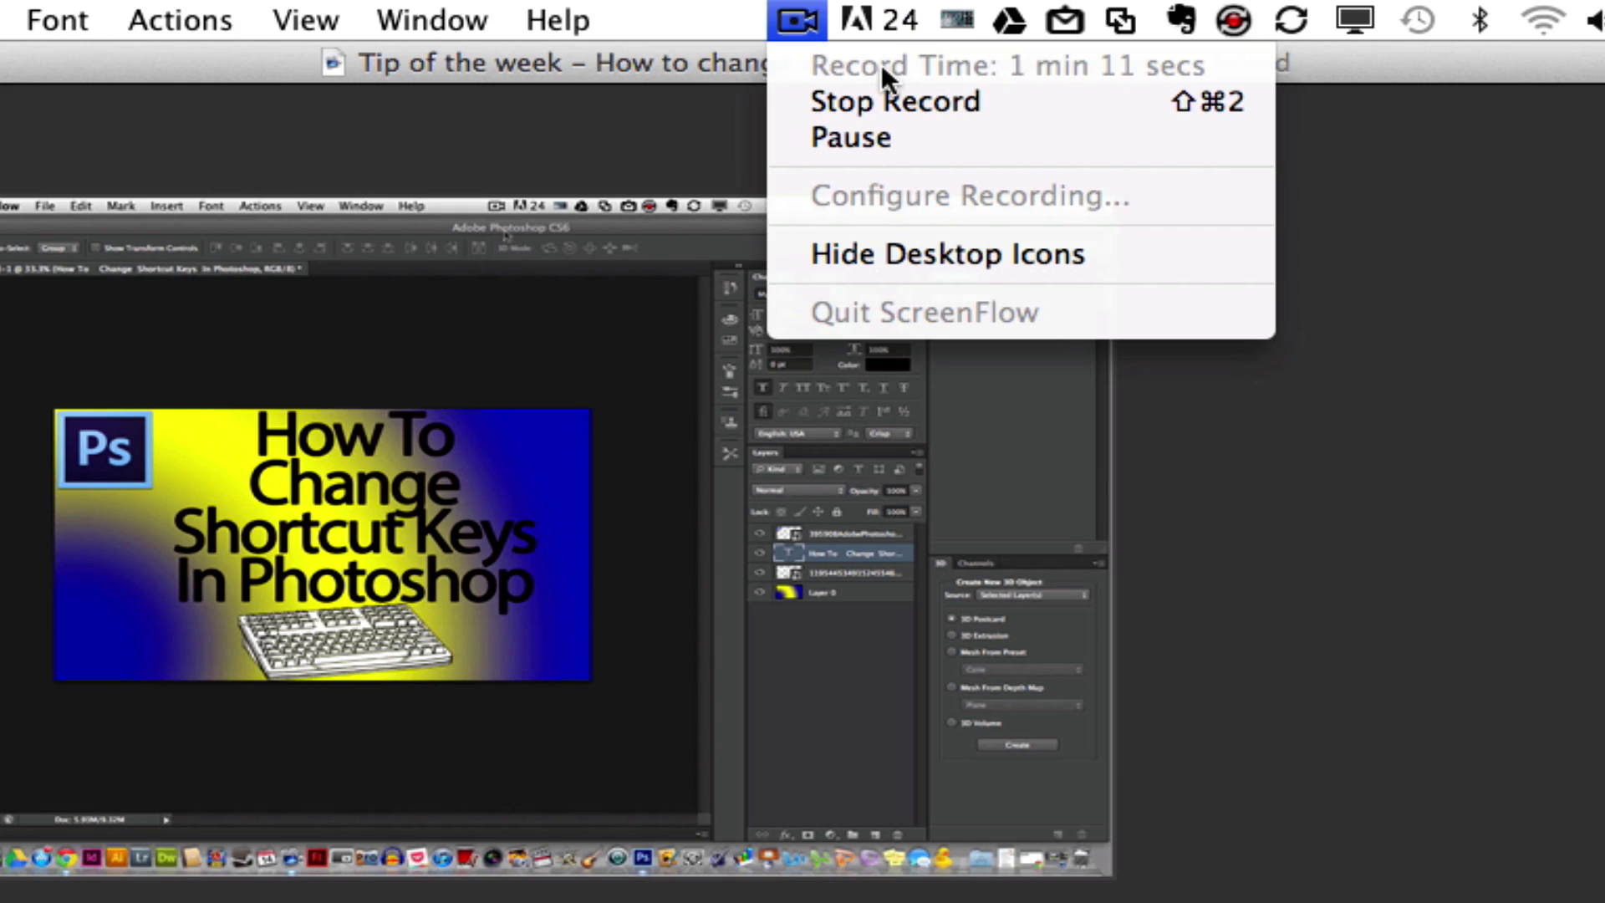
pyautogui.click(454, 84)
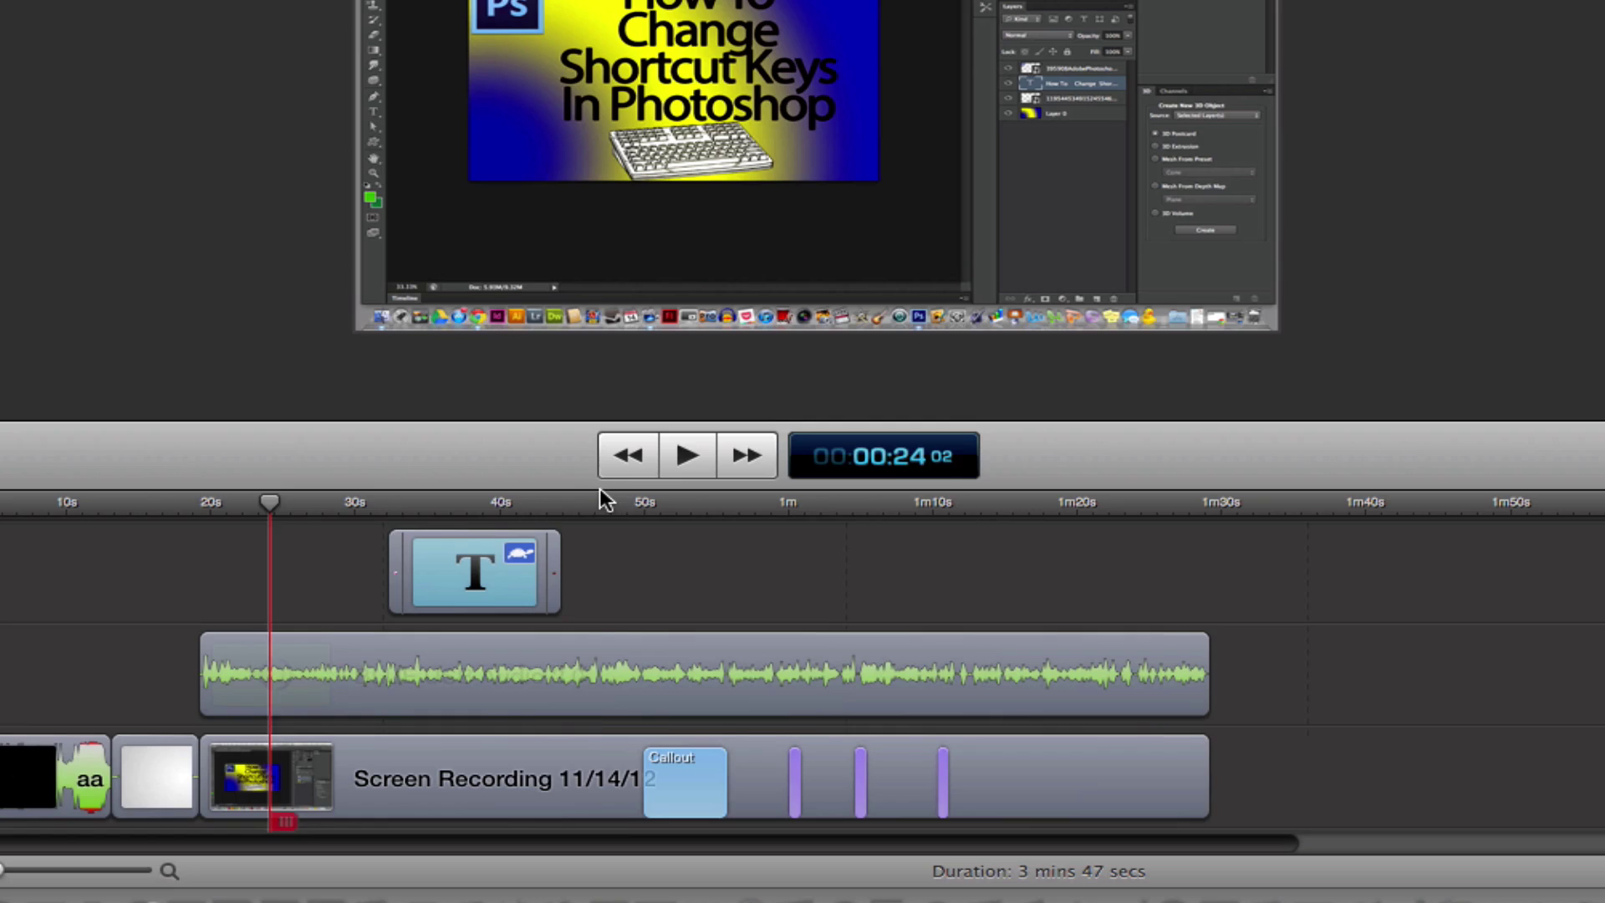
# - Set the preview to the 00:43 title overlay and enlarge the timeline to show the Screen Recording track
pyautogui.click(592, 501)
pyautogui.scroll(3, 627, 510)
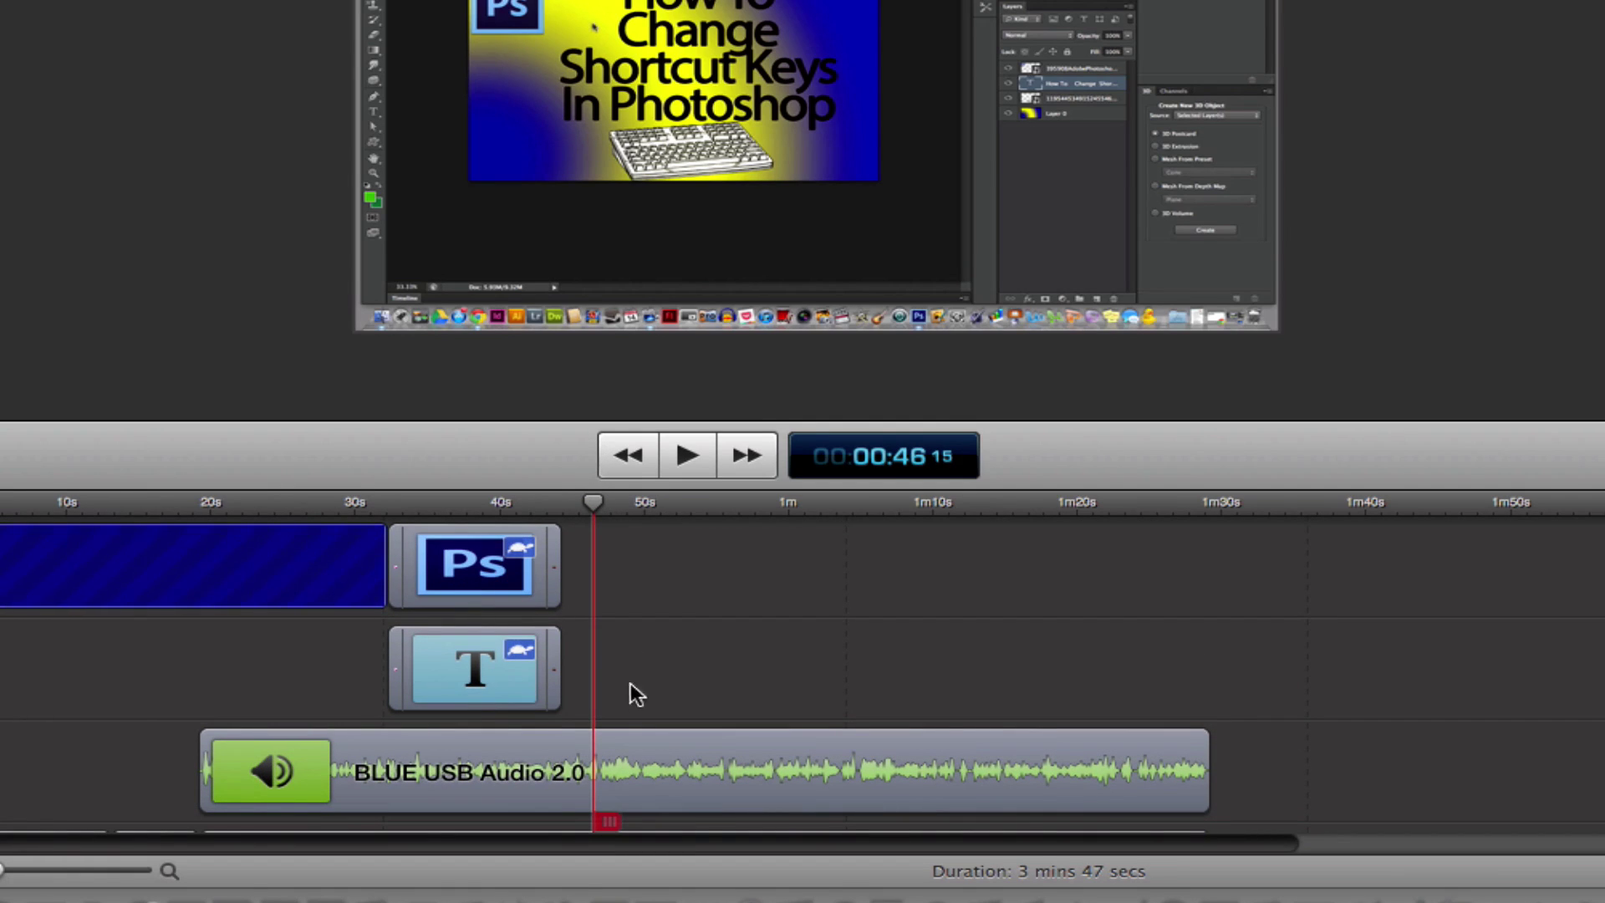
pyautogui.click(650, 752)
pyautogui.click(543, 500)
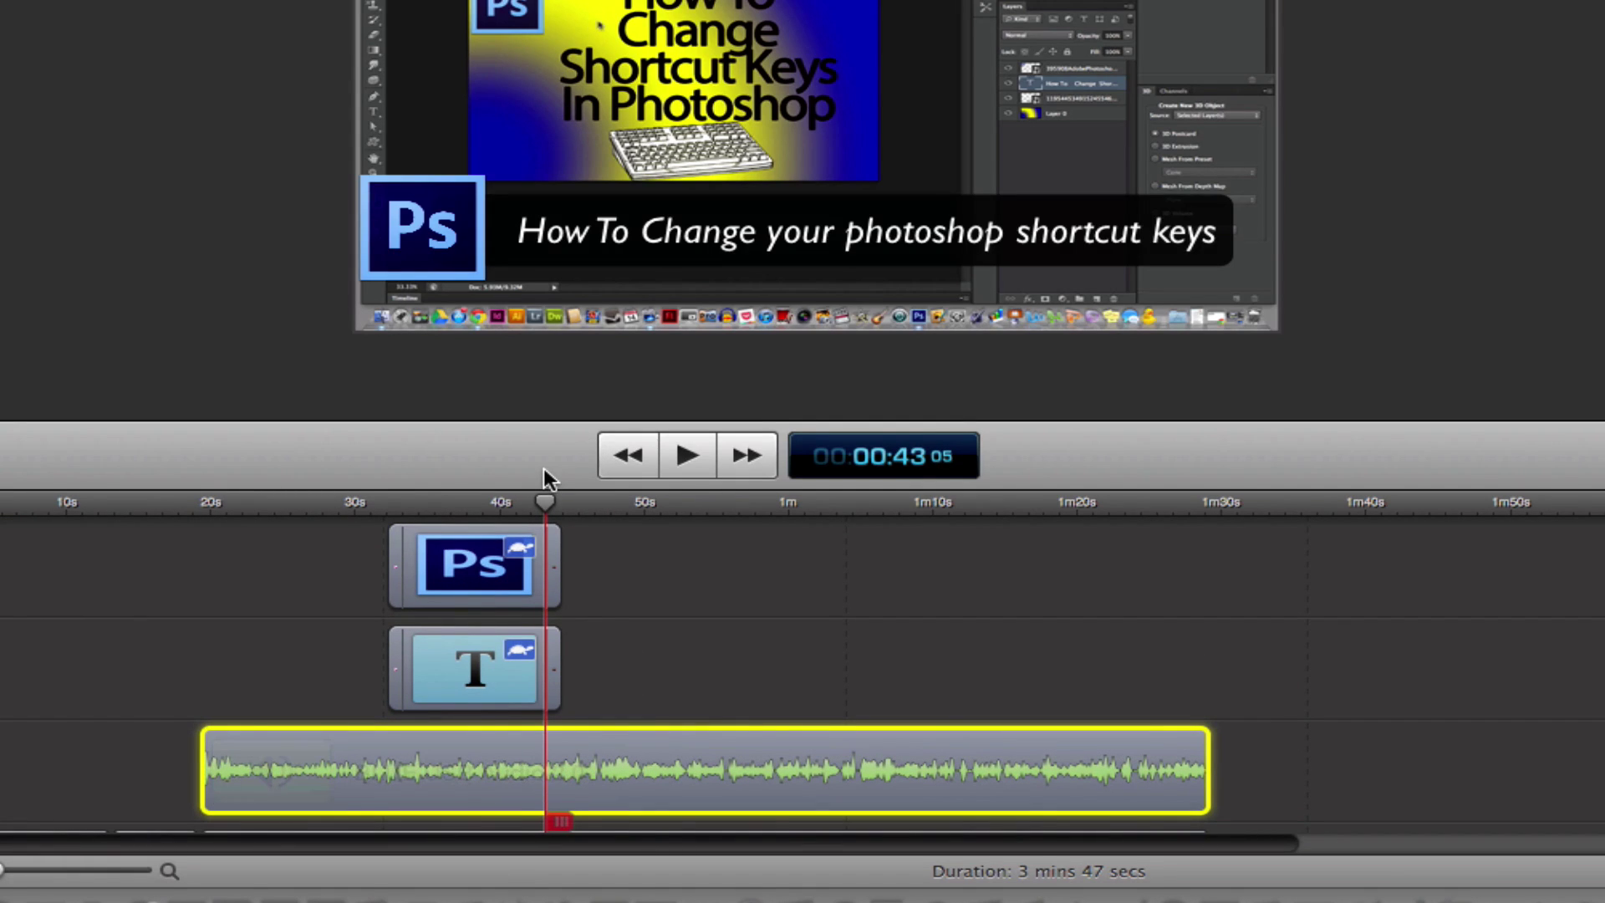
pyautogui.moveTo(581, 487); pyautogui.dragTo(526, 315)
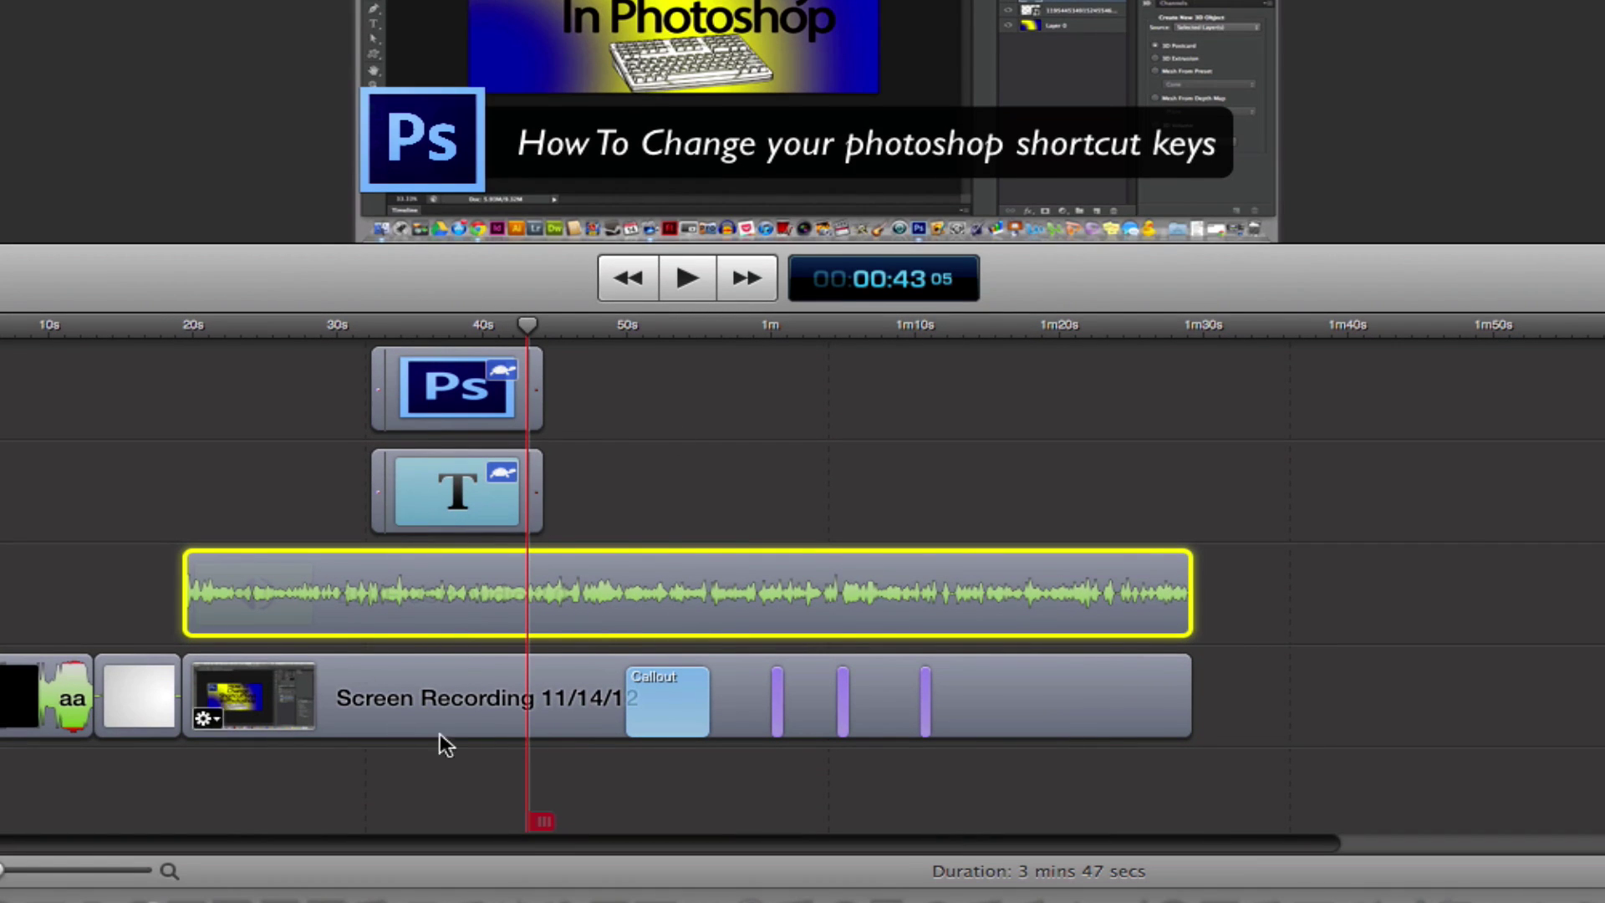
# - Slide the audio clip later, then return it to its original start
pyautogui.moveTo(399, 583)
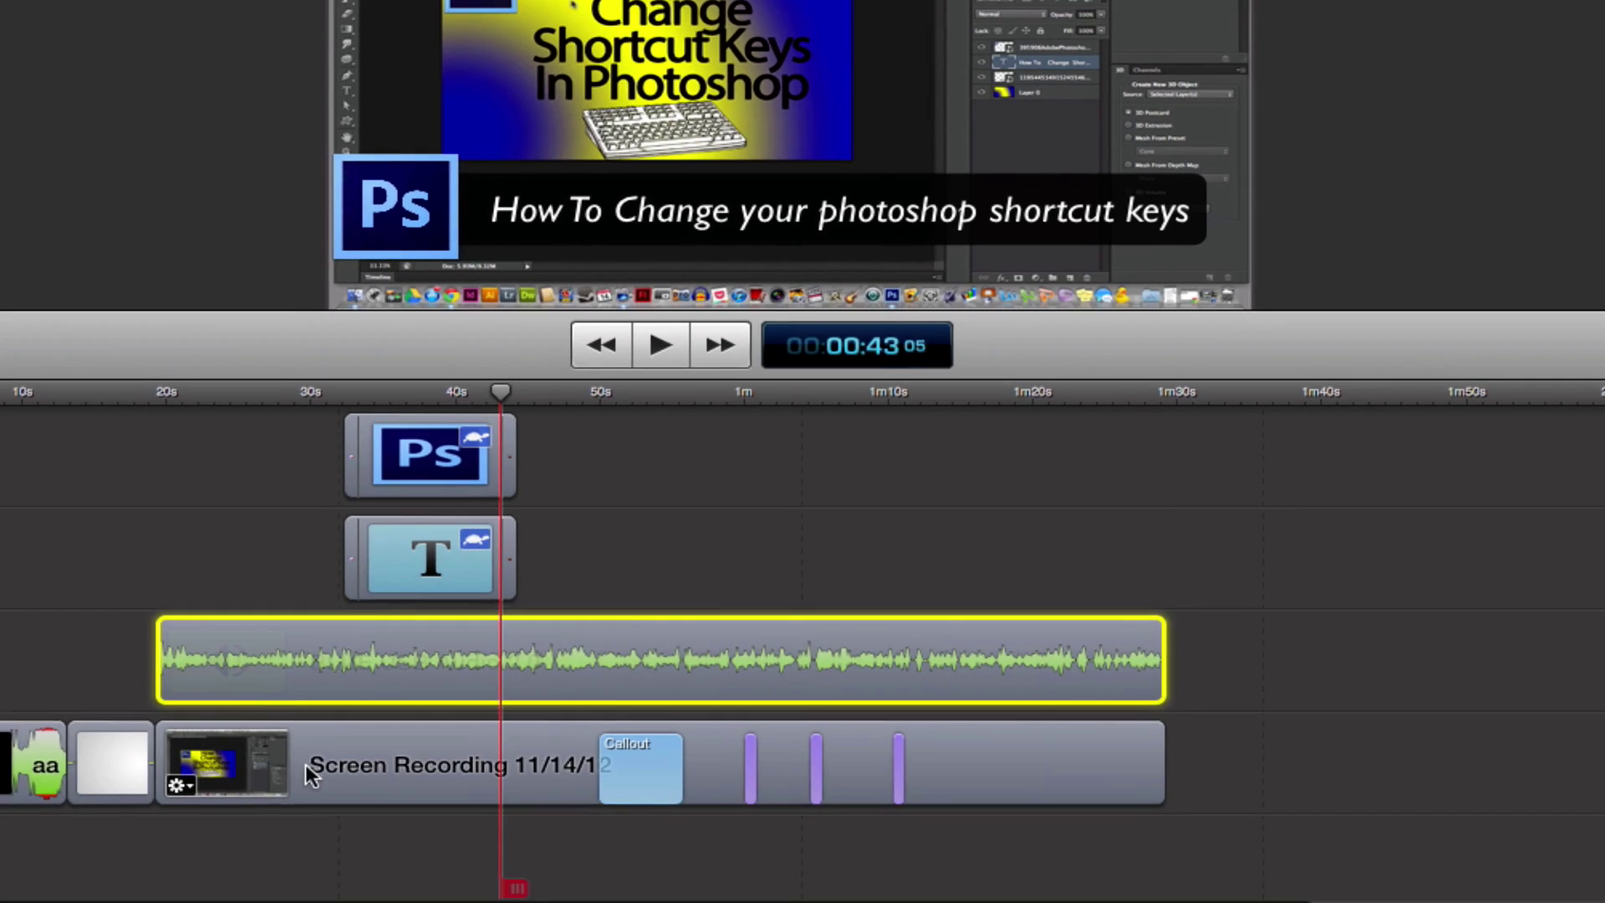
pyautogui.click(346, 902)
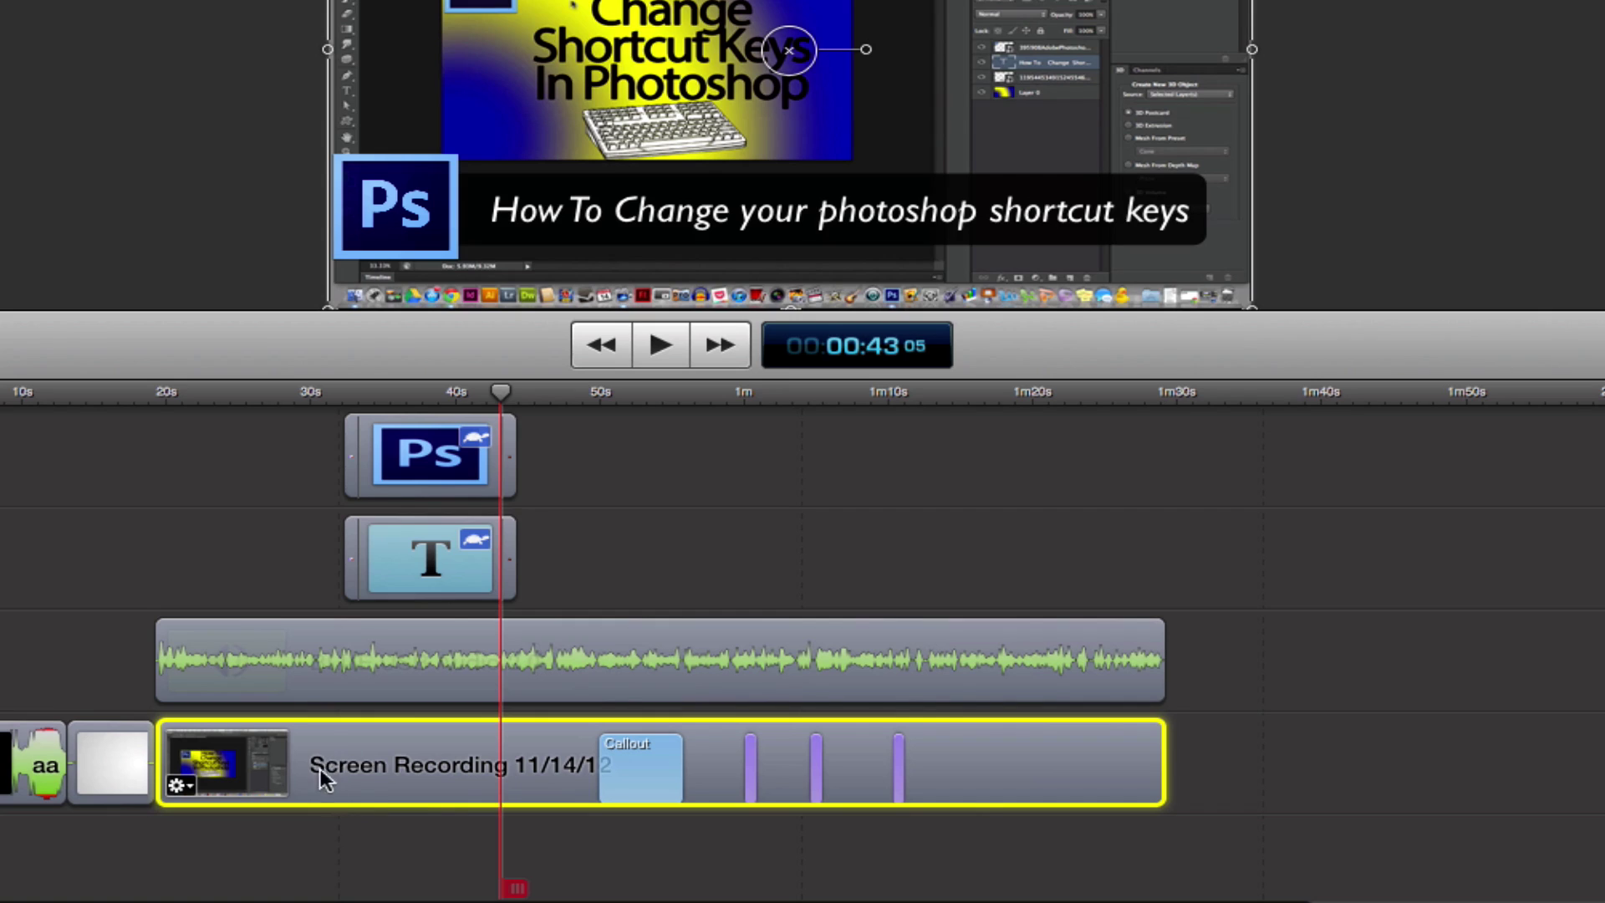
pyautogui.click(363, 676)
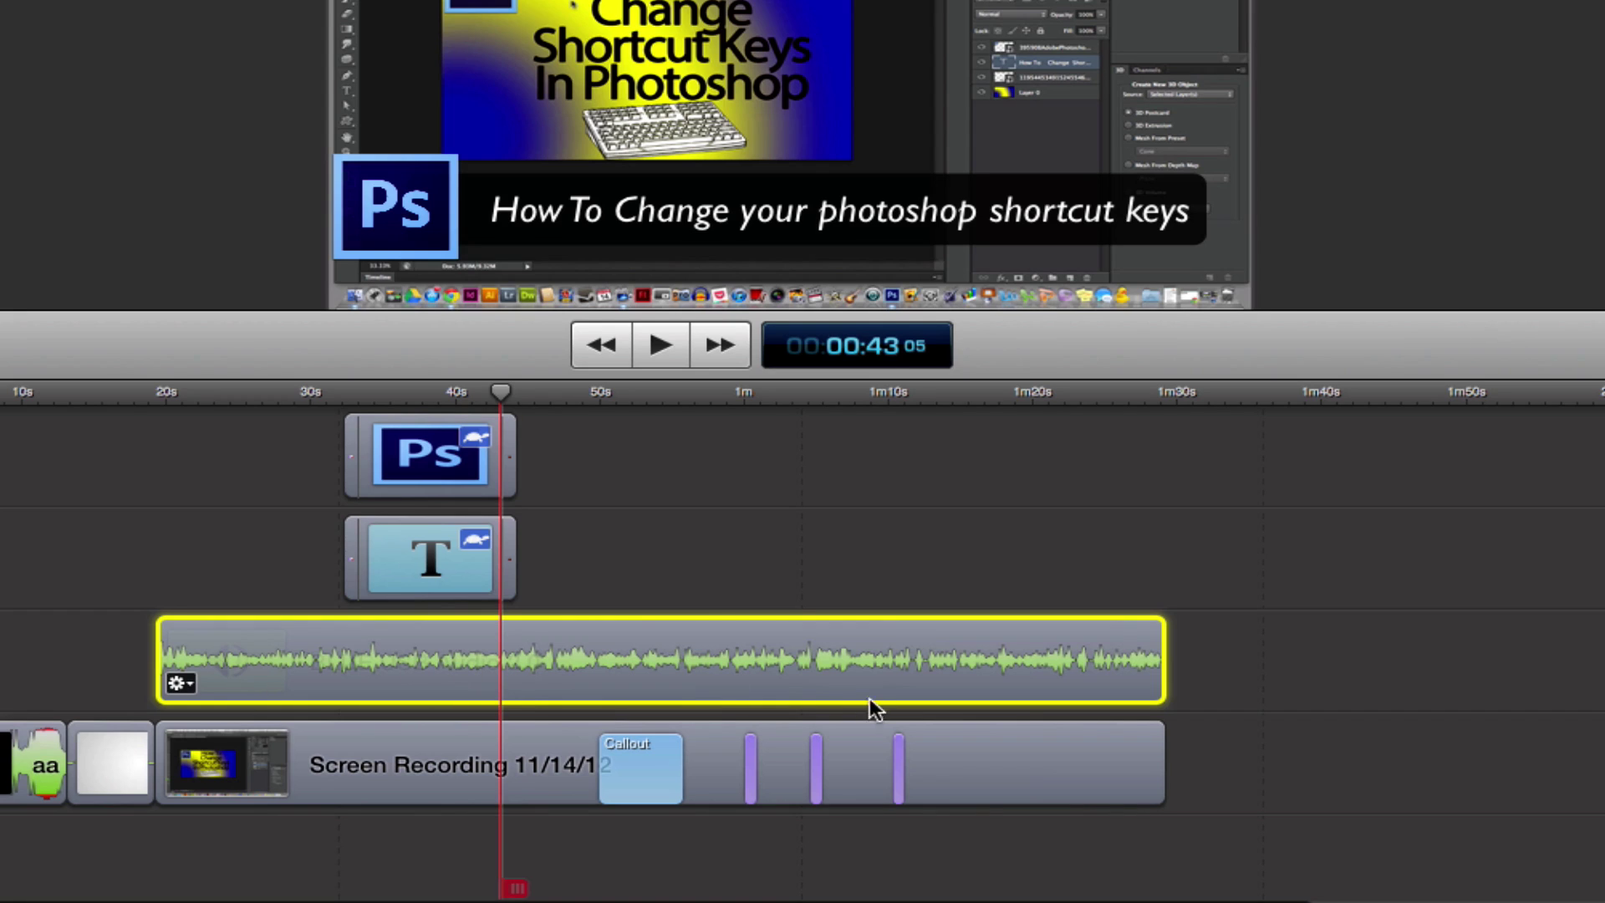
pyautogui.moveTo(398, 680)
pyautogui.mouseDown()
pyautogui.moveTo(795, 674)
pyautogui.moveTo(401, 701)
pyautogui.moveTo(760, 687)
pyautogui.moveTo(446, 713)
pyautogui.moveTo(388, 685)
pyautogui.mouseUp()
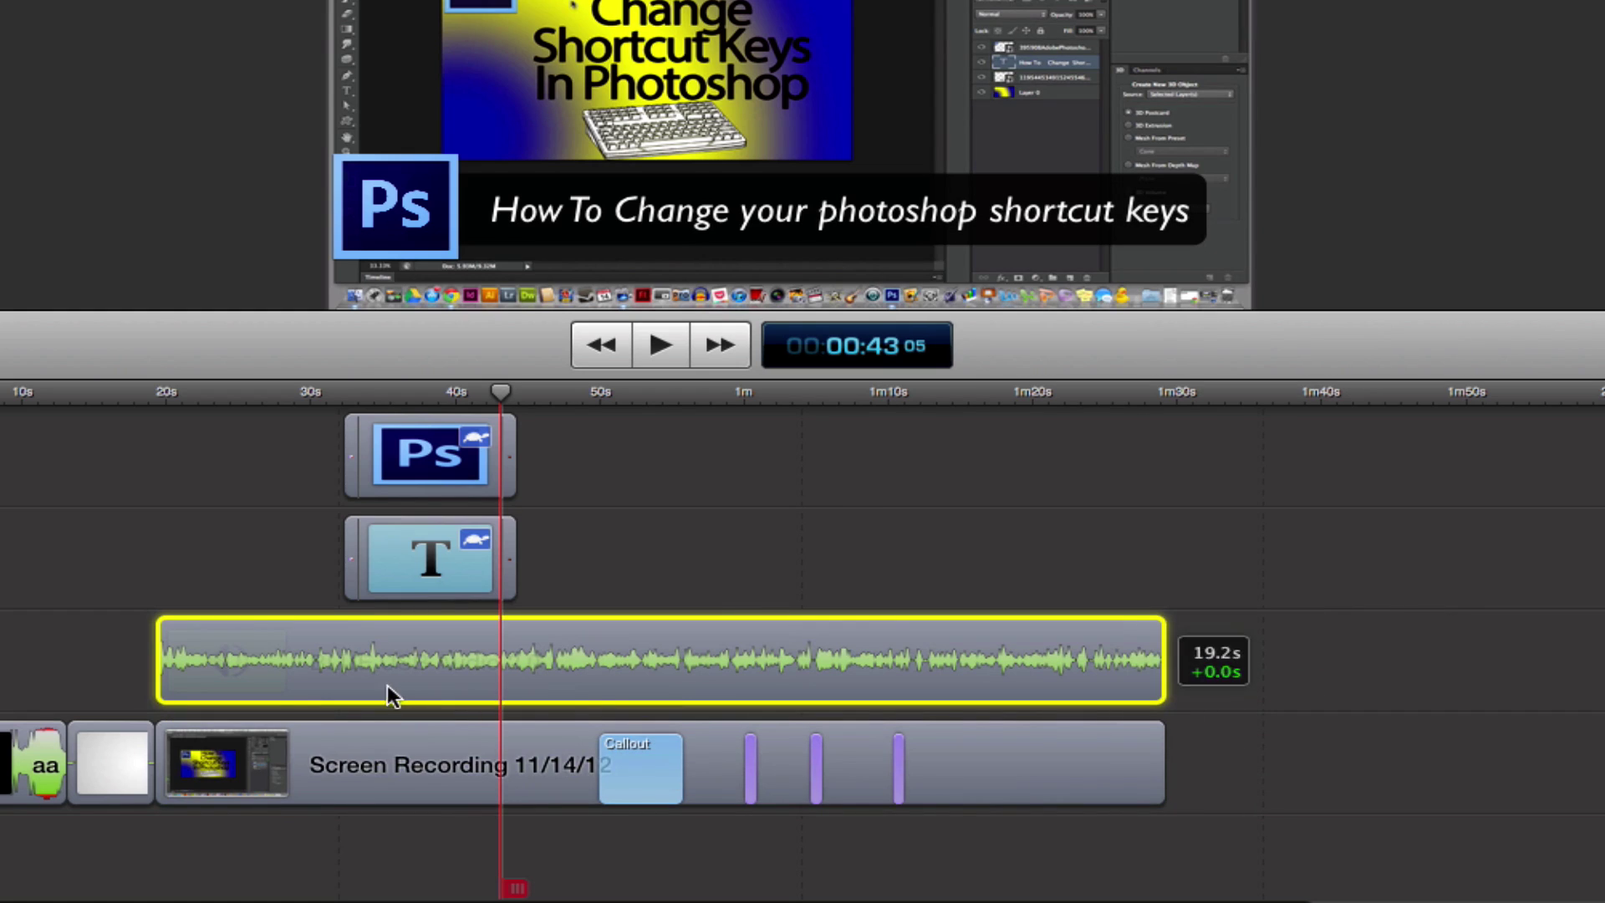
pyautogui.moveTo(351, 765)
pyautogui.mouseDown()
pyautogui.moveTo(624, 761)
pyautogui.moveTo(329, 781)
pyautogui.mouseUp()
pyautogui.moveTo(401, 684)
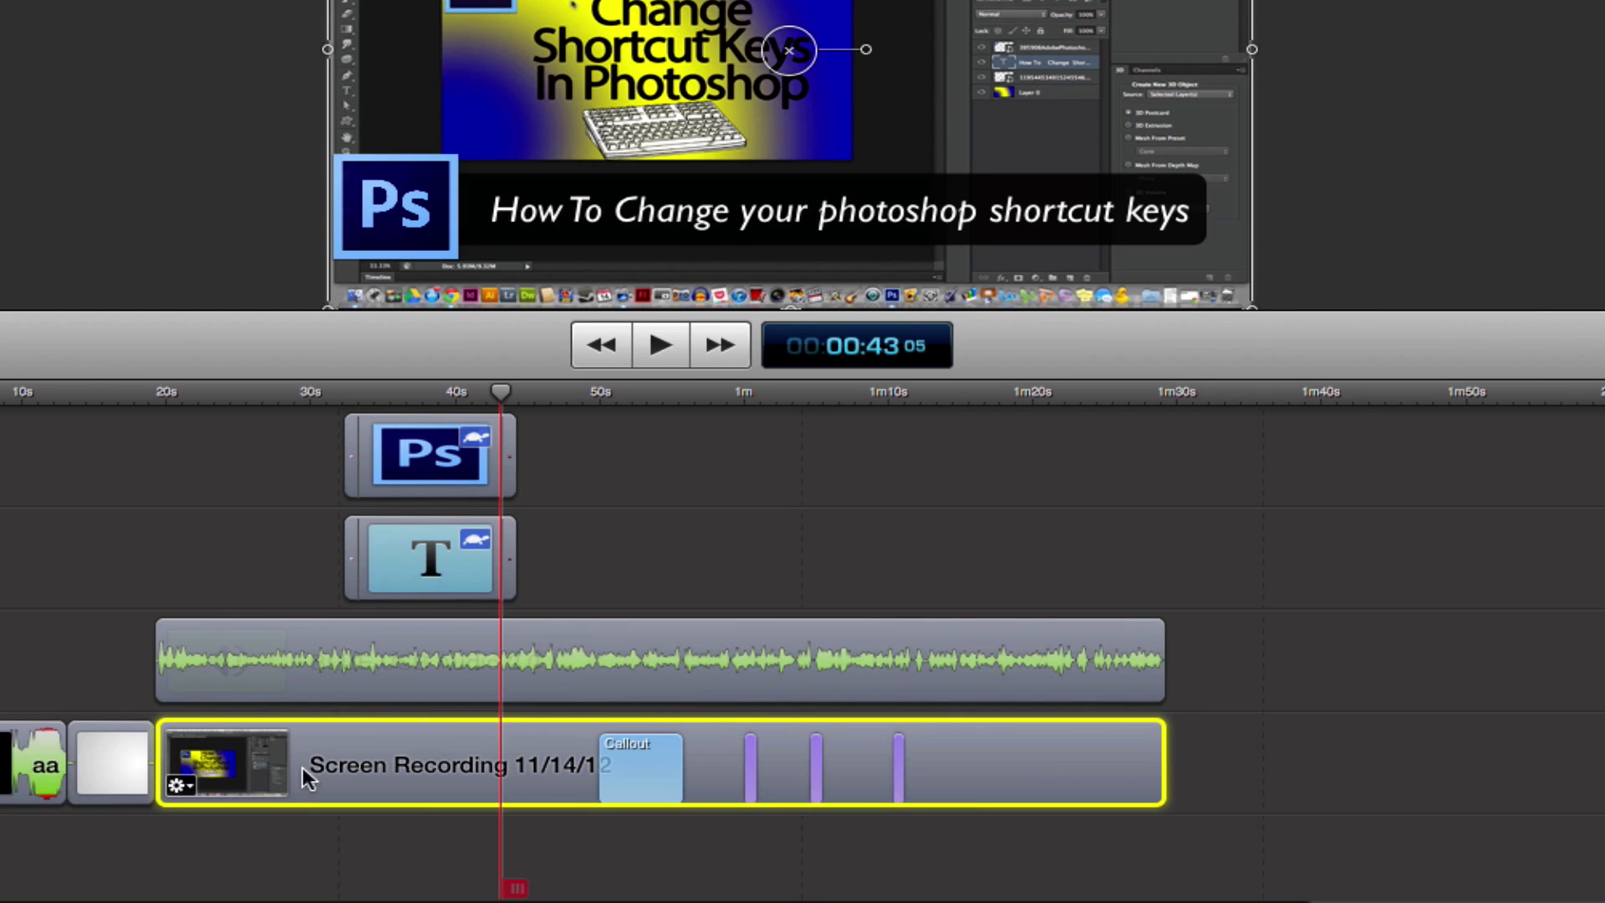
pyautogui.moveTo(499, 571)
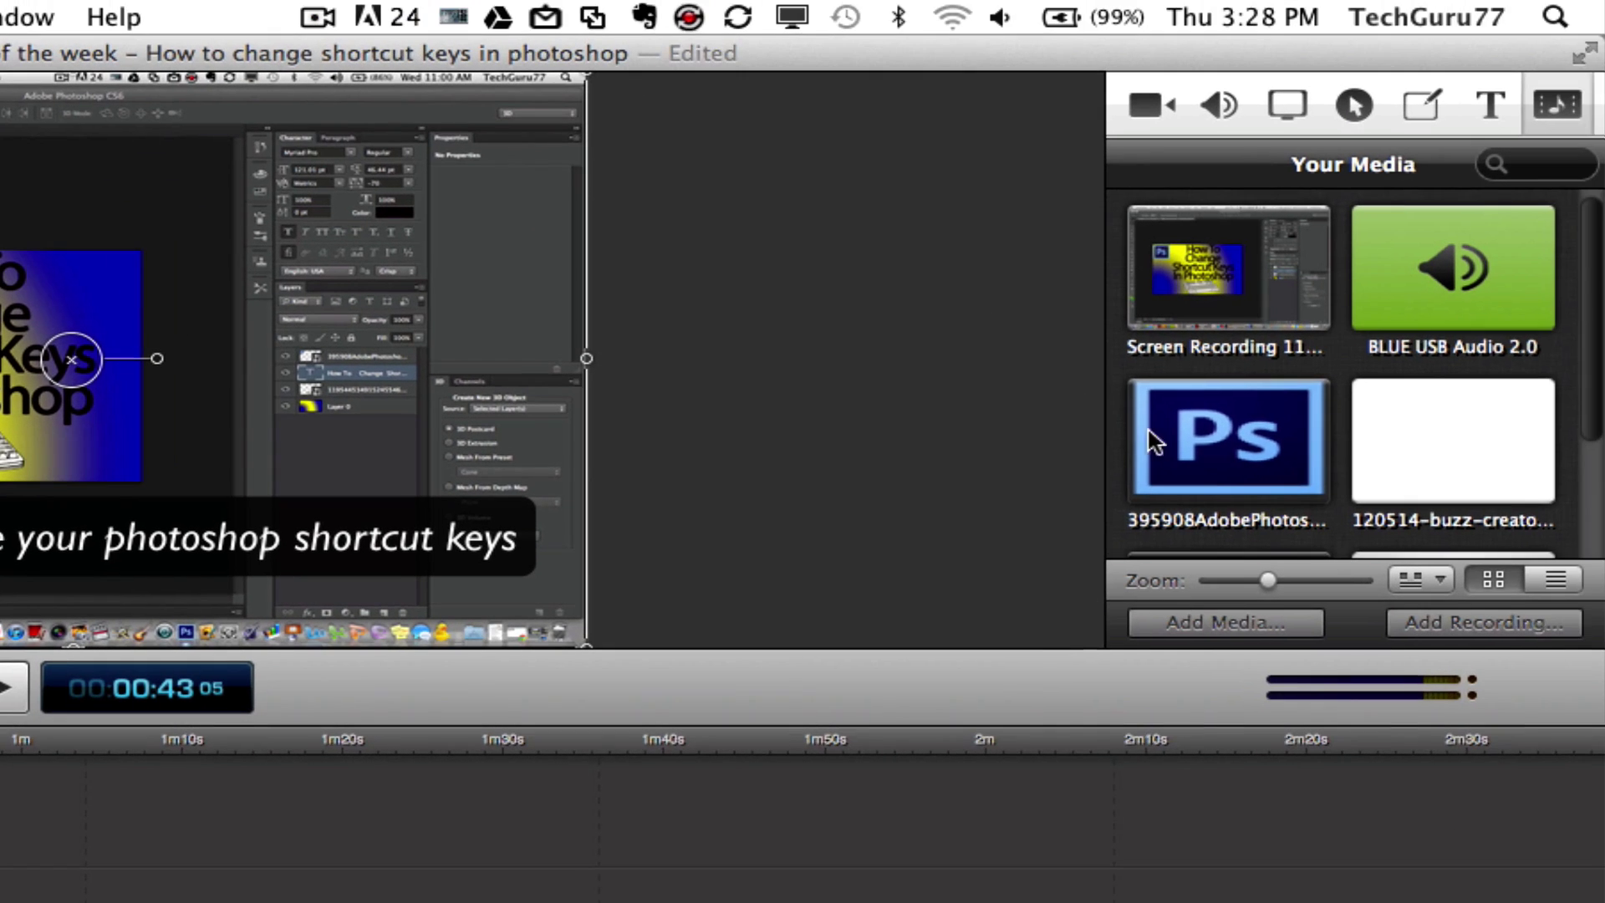
# - Show the clip's Video Properties: Scale 100%, Position 0,0, rotations 0°, Opacity 100%
pyautogui.moveTo(997, 731); pyautogui.dragTo(995, 844)
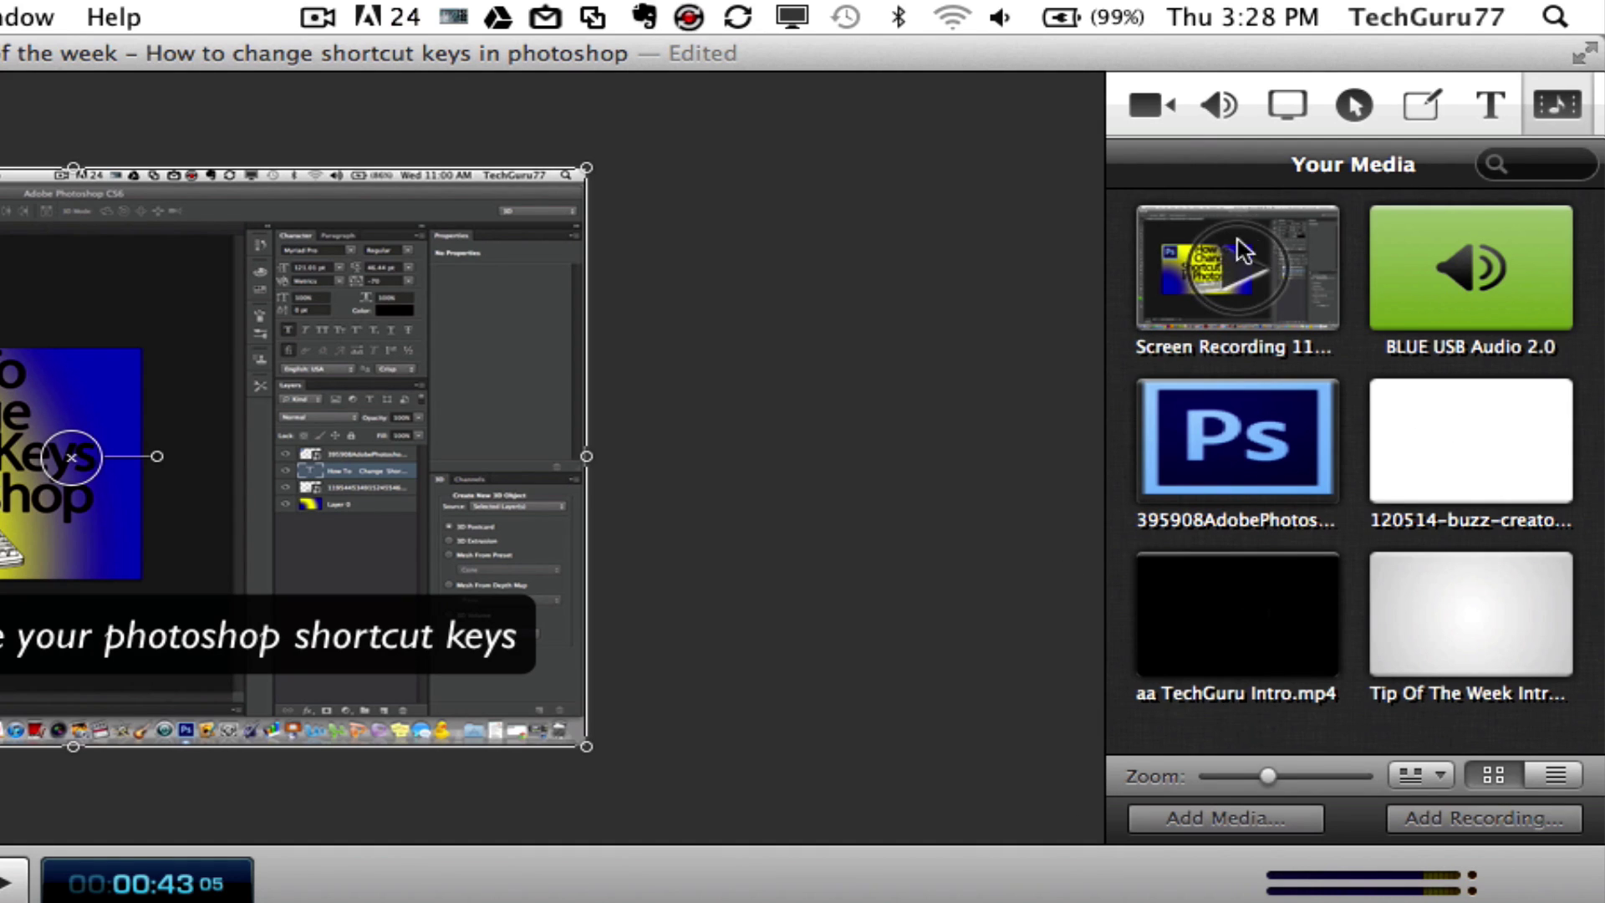
pyautogui.click(1154, 105)
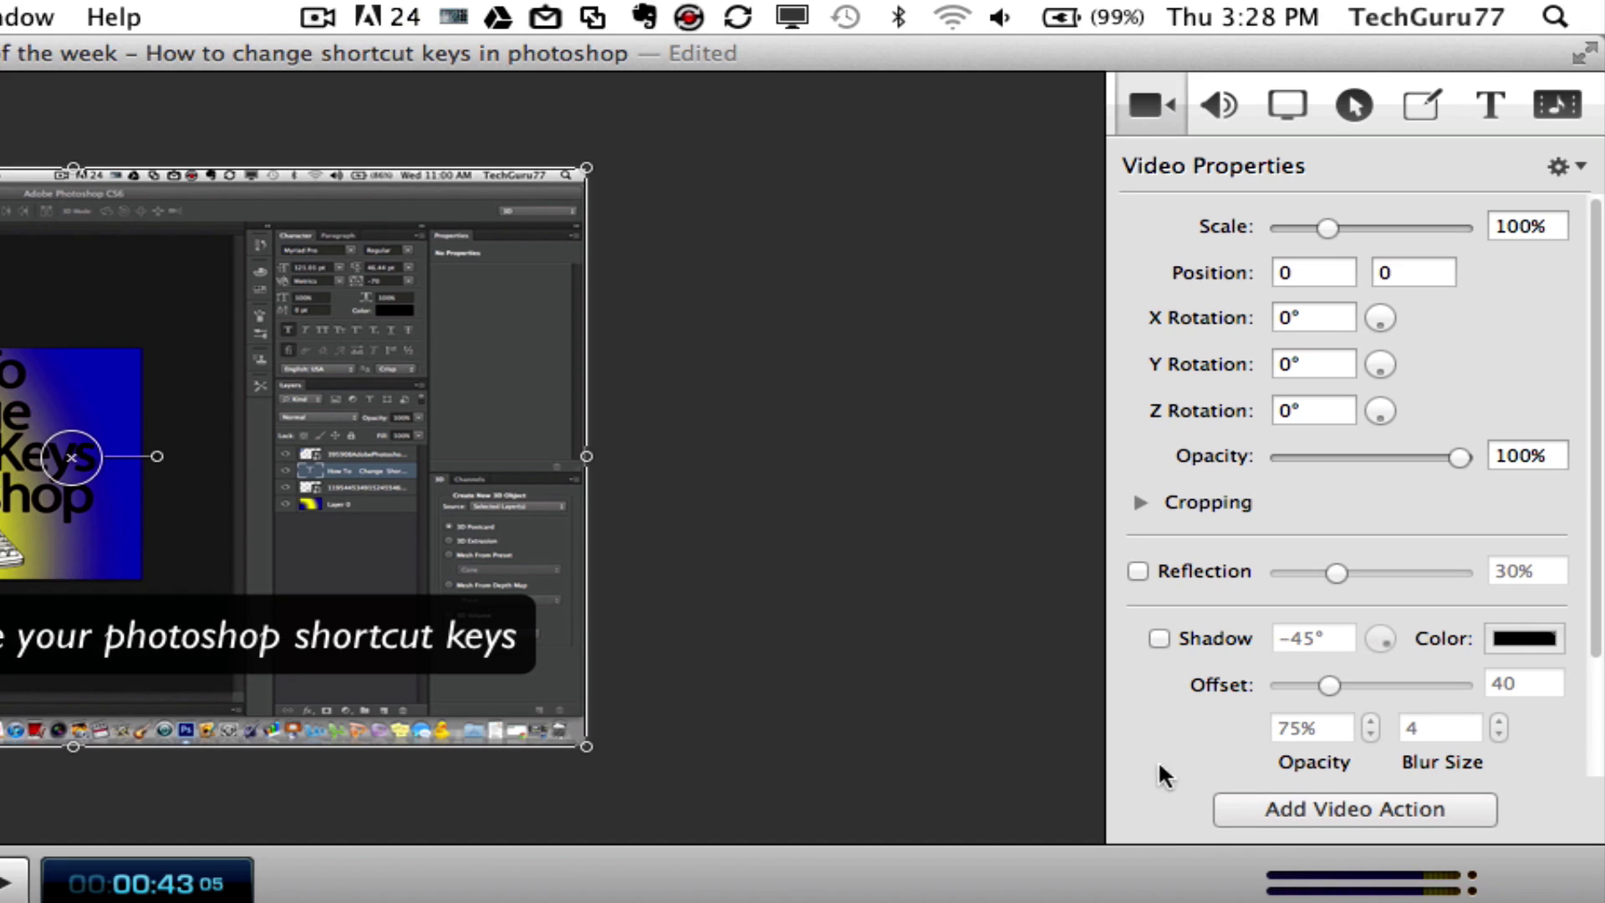
pyautogui.click(1265, 808)
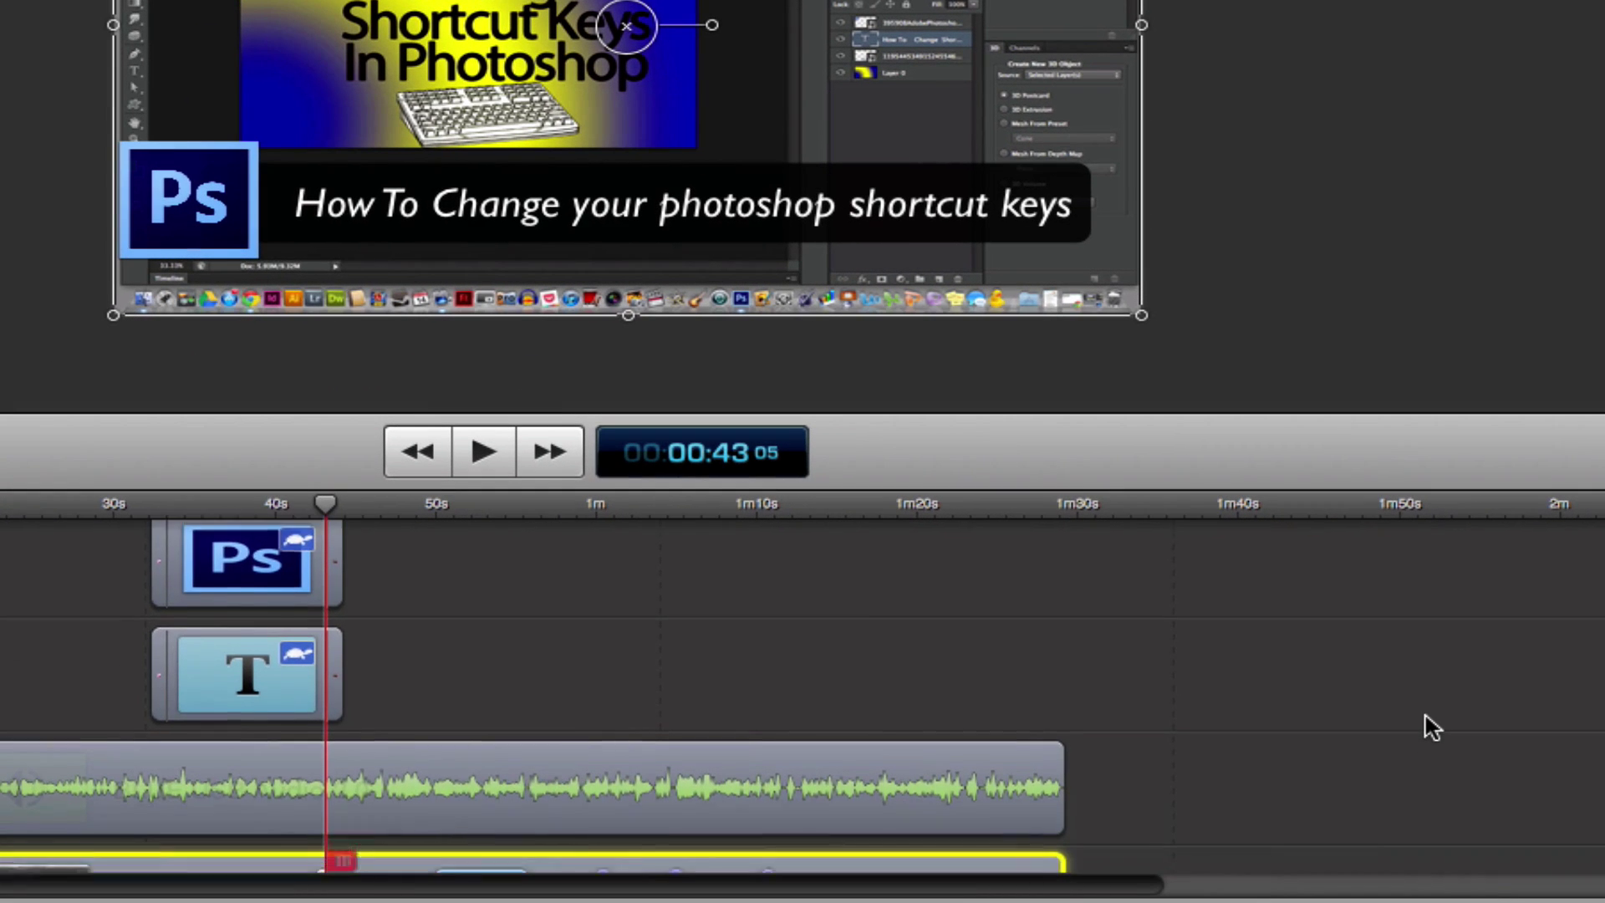
pyautogui.scroll(-2, 1431, 700)
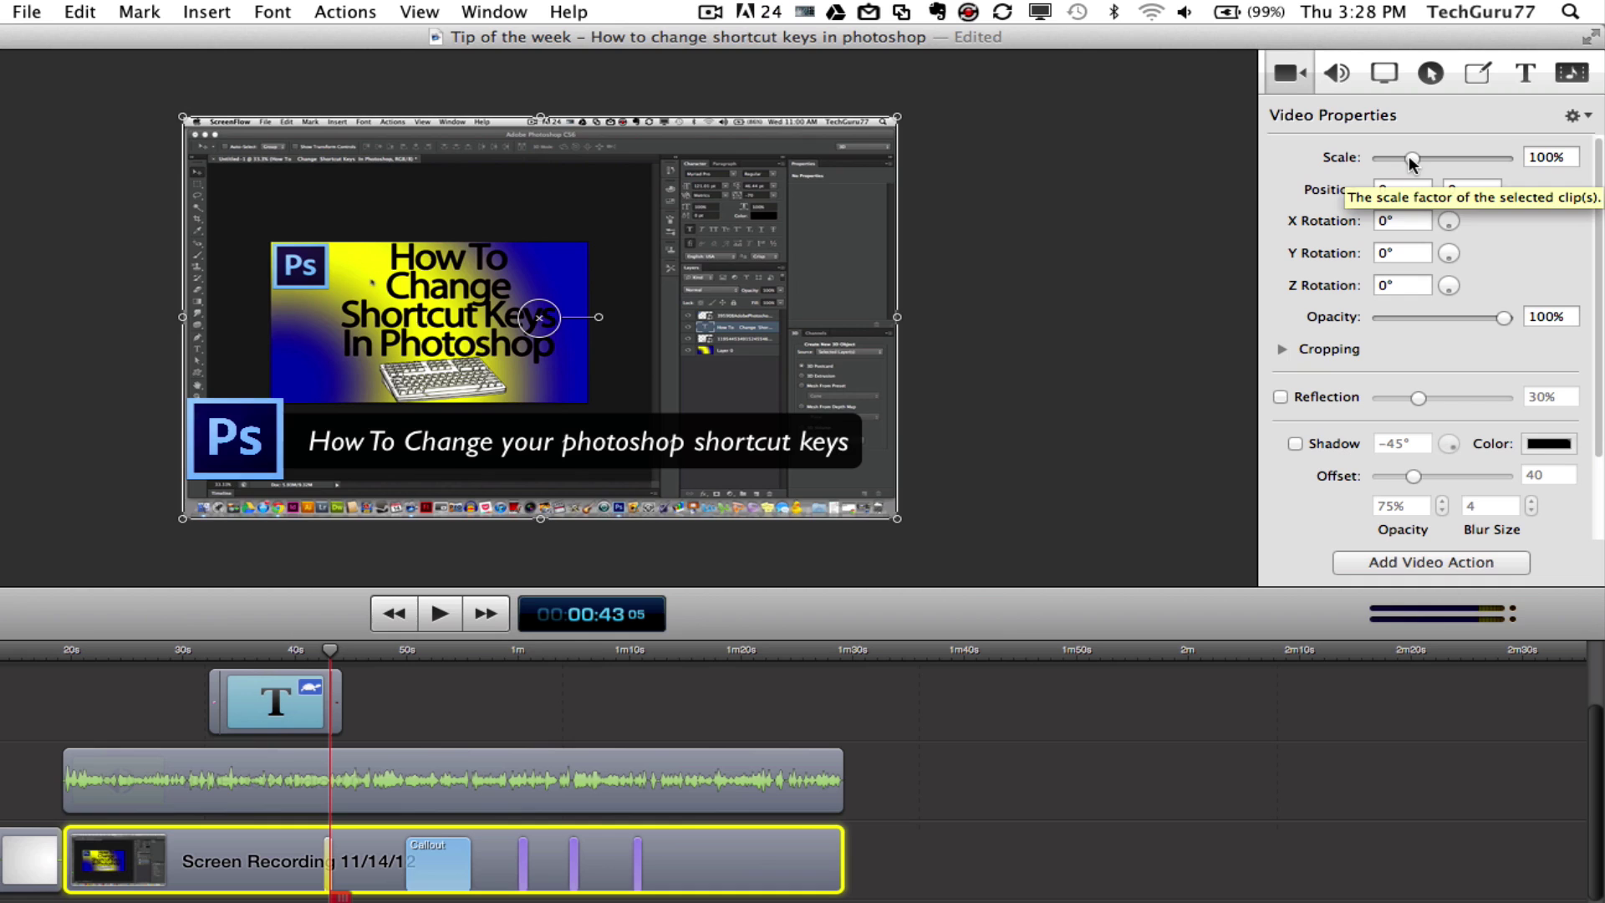
pyautogui.moveTo(1408, 155)
pyautogui.mouseDown()
pyautogui.moveTo(1453, 159)
pyautogui.moveTo(1396, 168)
pyautogui.moveTo(1424, 170)
pyautogui.mouseUp()
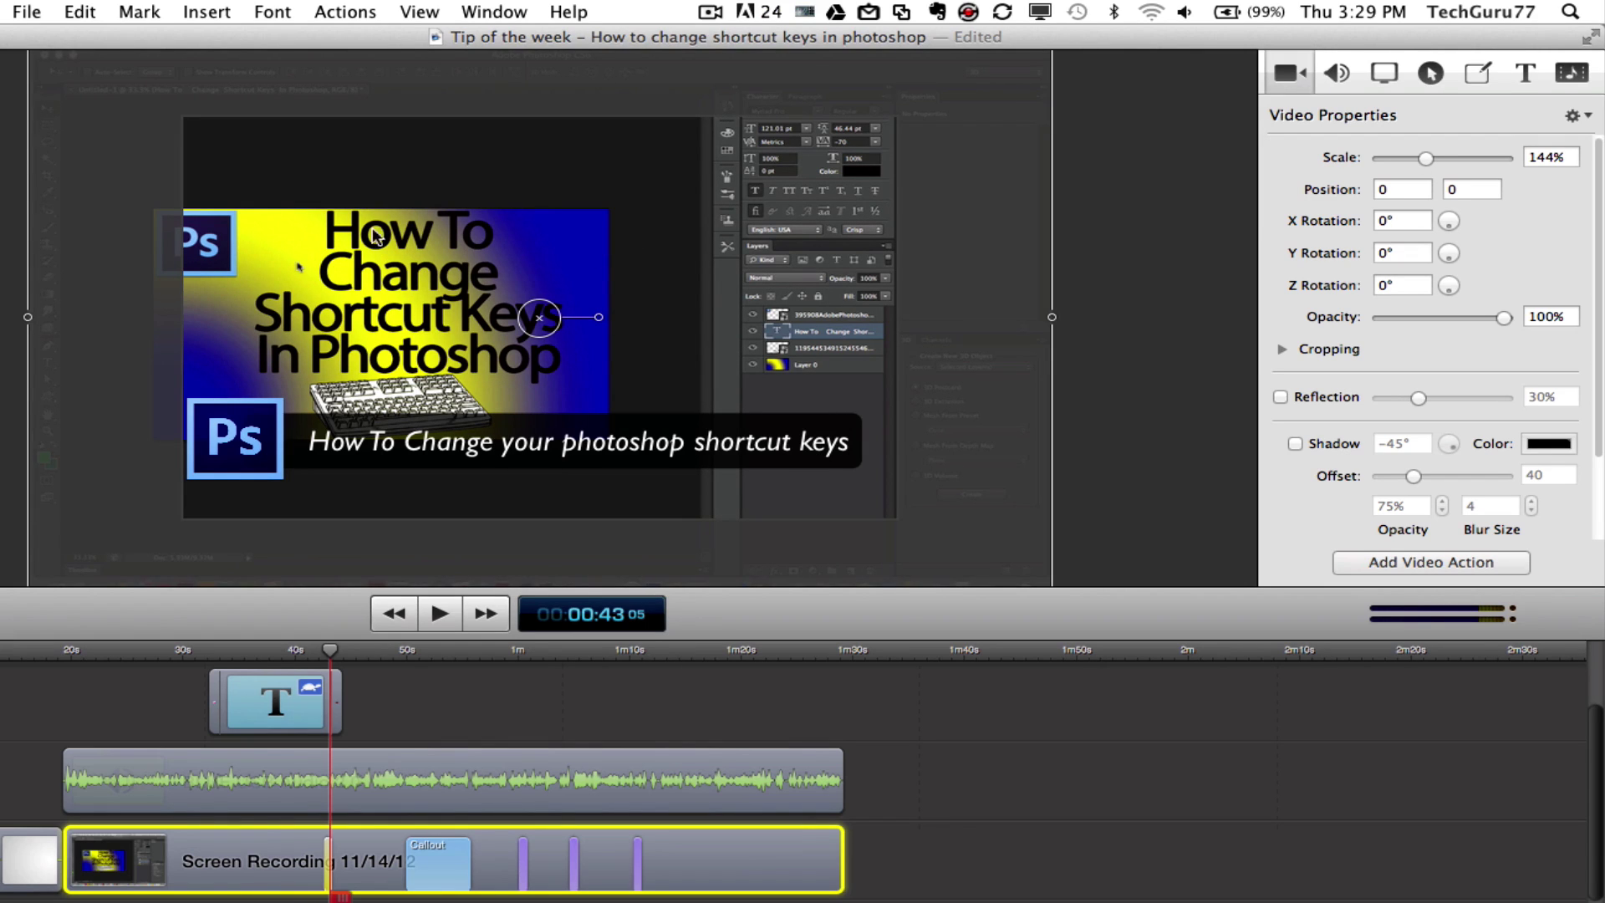
pyautogui.moveTo(340, 251); pyautogui.dragTo(465, 198)
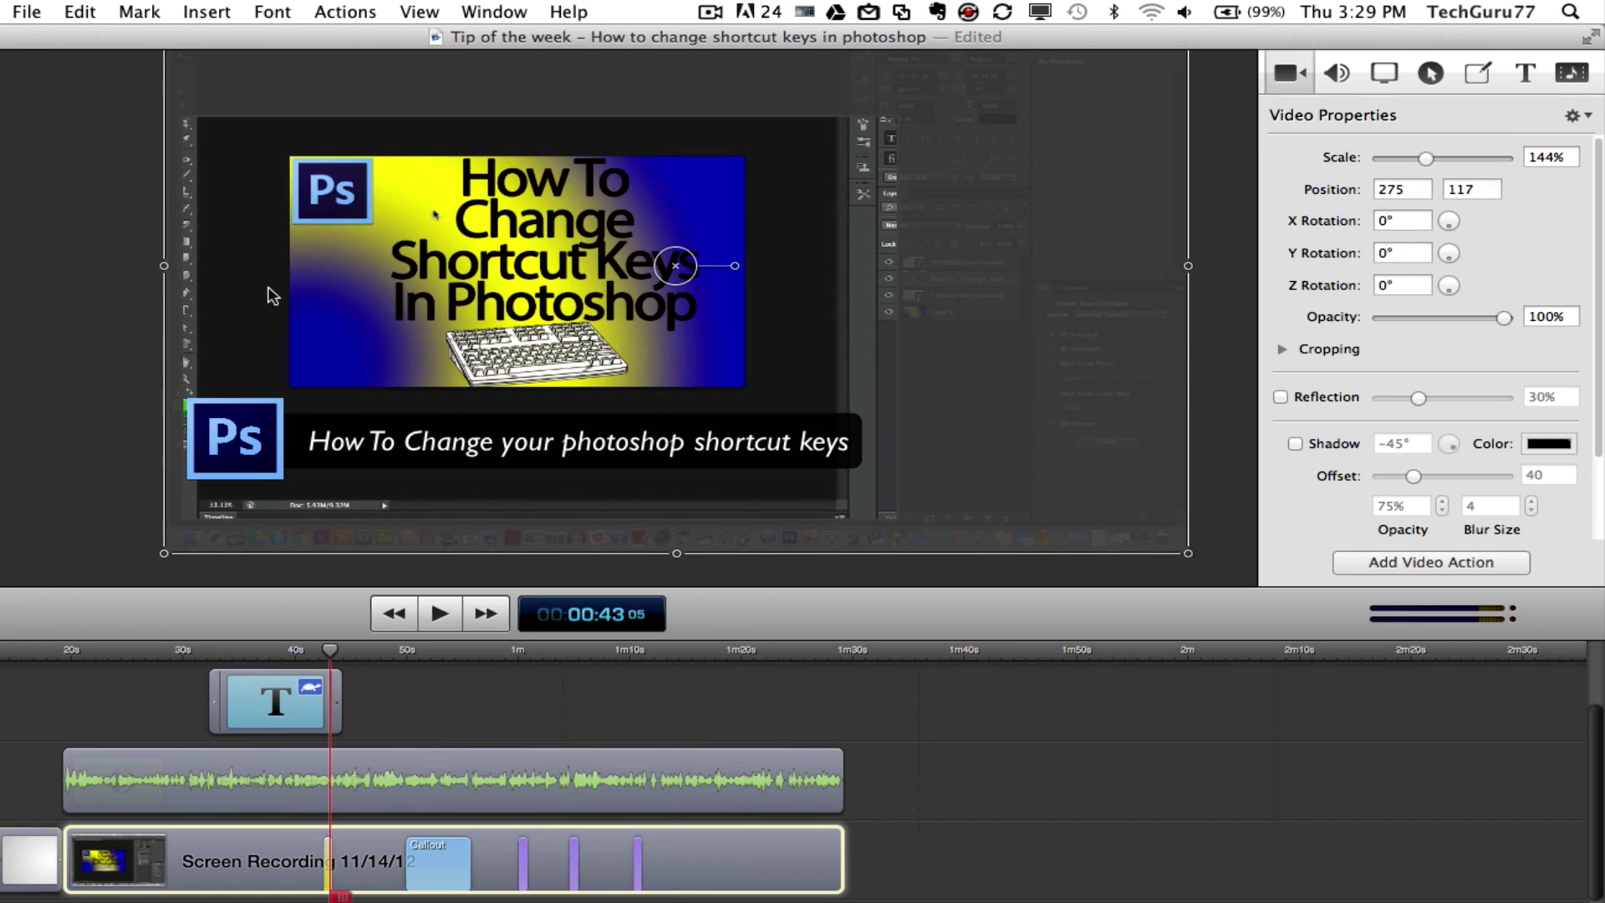
pyautogui.moveTo(682, 274); pyautogui.dragTo(520, 294)
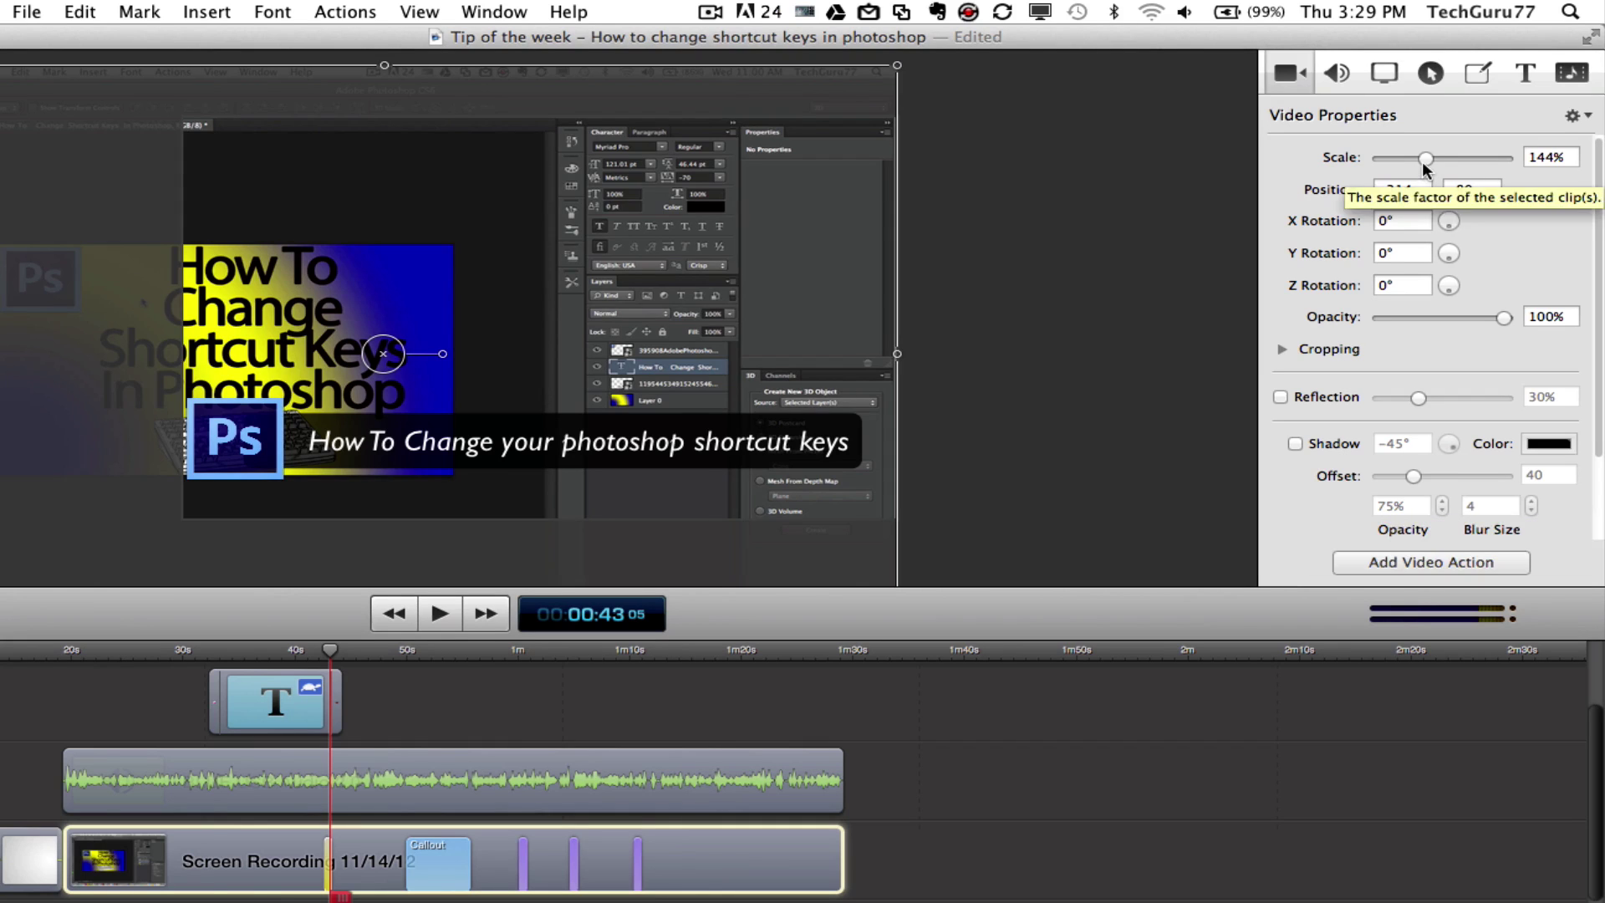
pyautogui.moveTo(1424, 159); pyautogui.dragTo(1408, 162)
pyautogui.moveTo(434, 340); pyautogui.dragTo(592, 253)
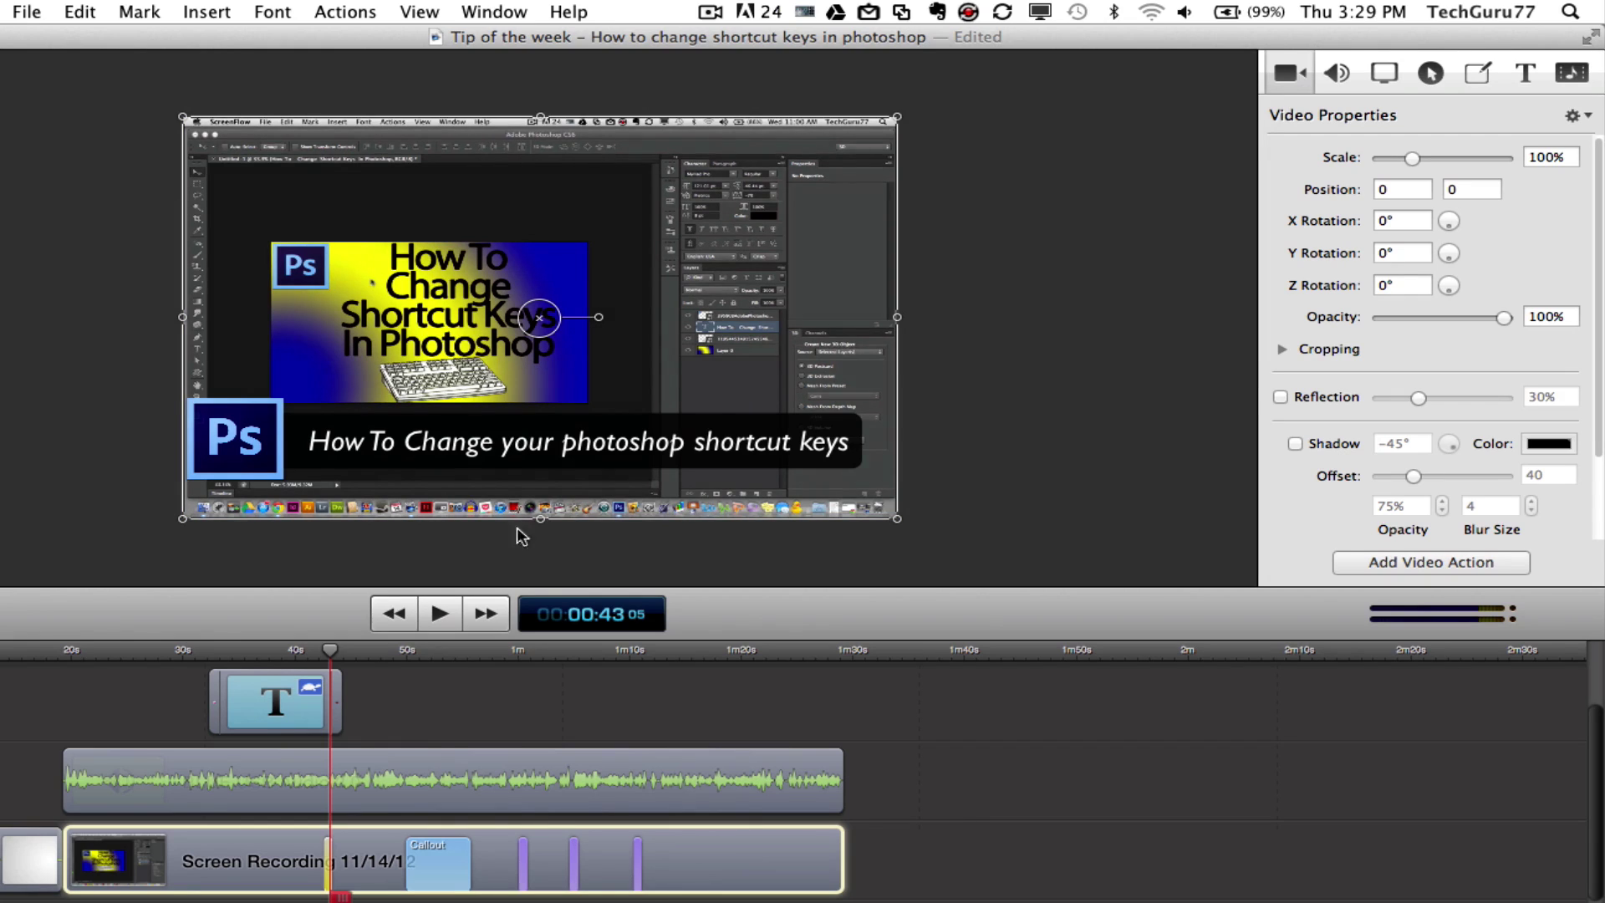
pyautogui.click(1449, 226)
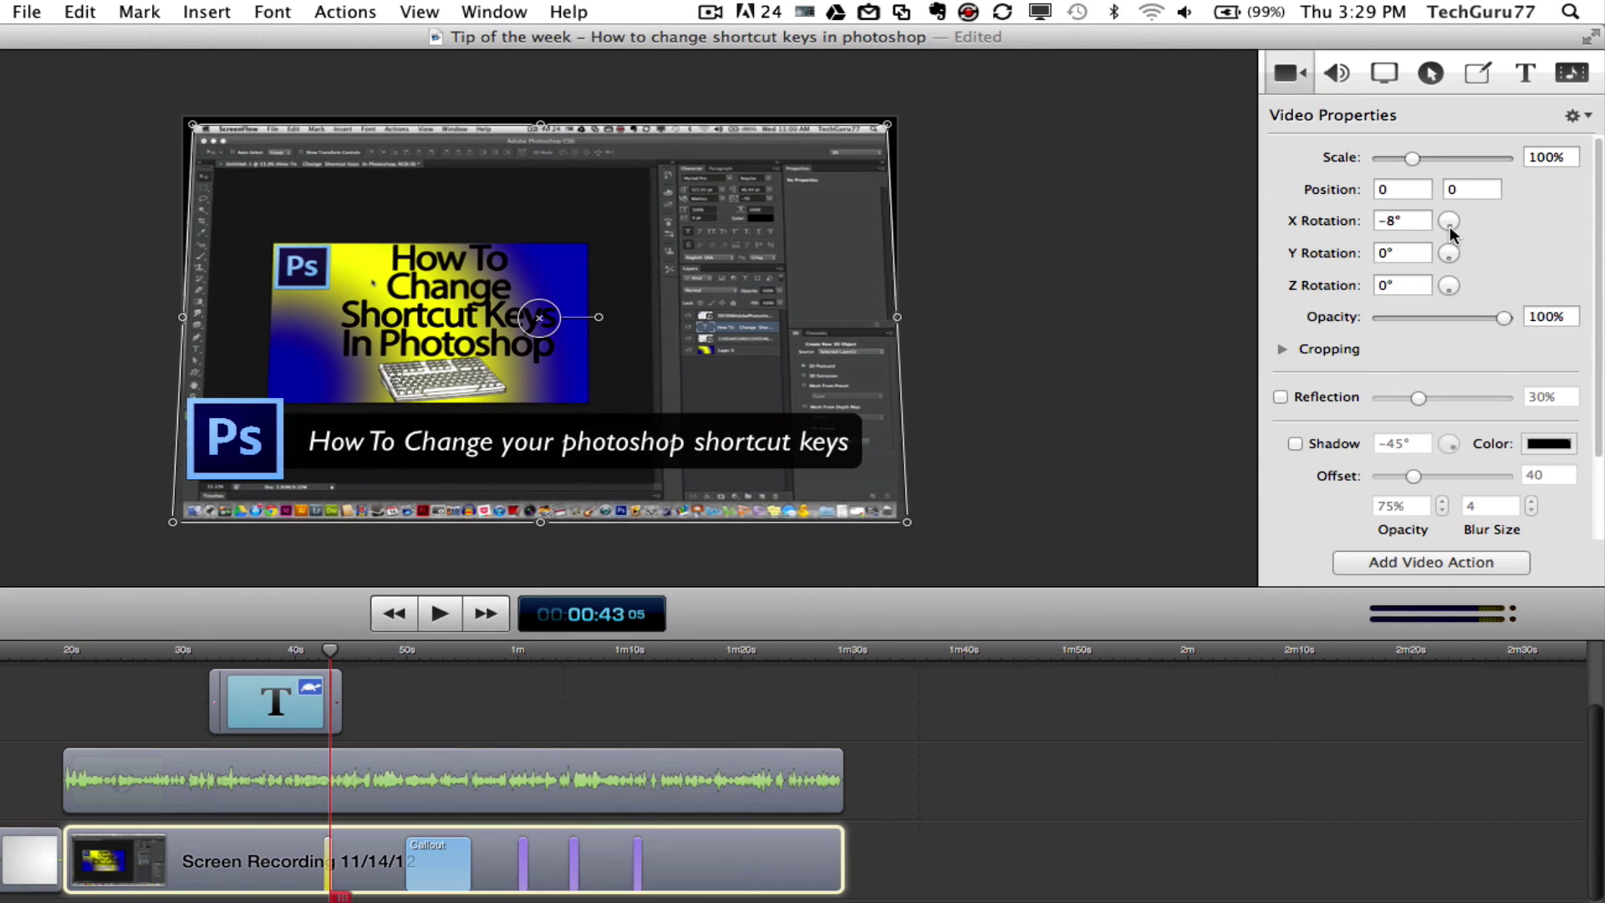
pyautogui.moveTo(1450, 226); pyautogui.dragTo(1455, 225)
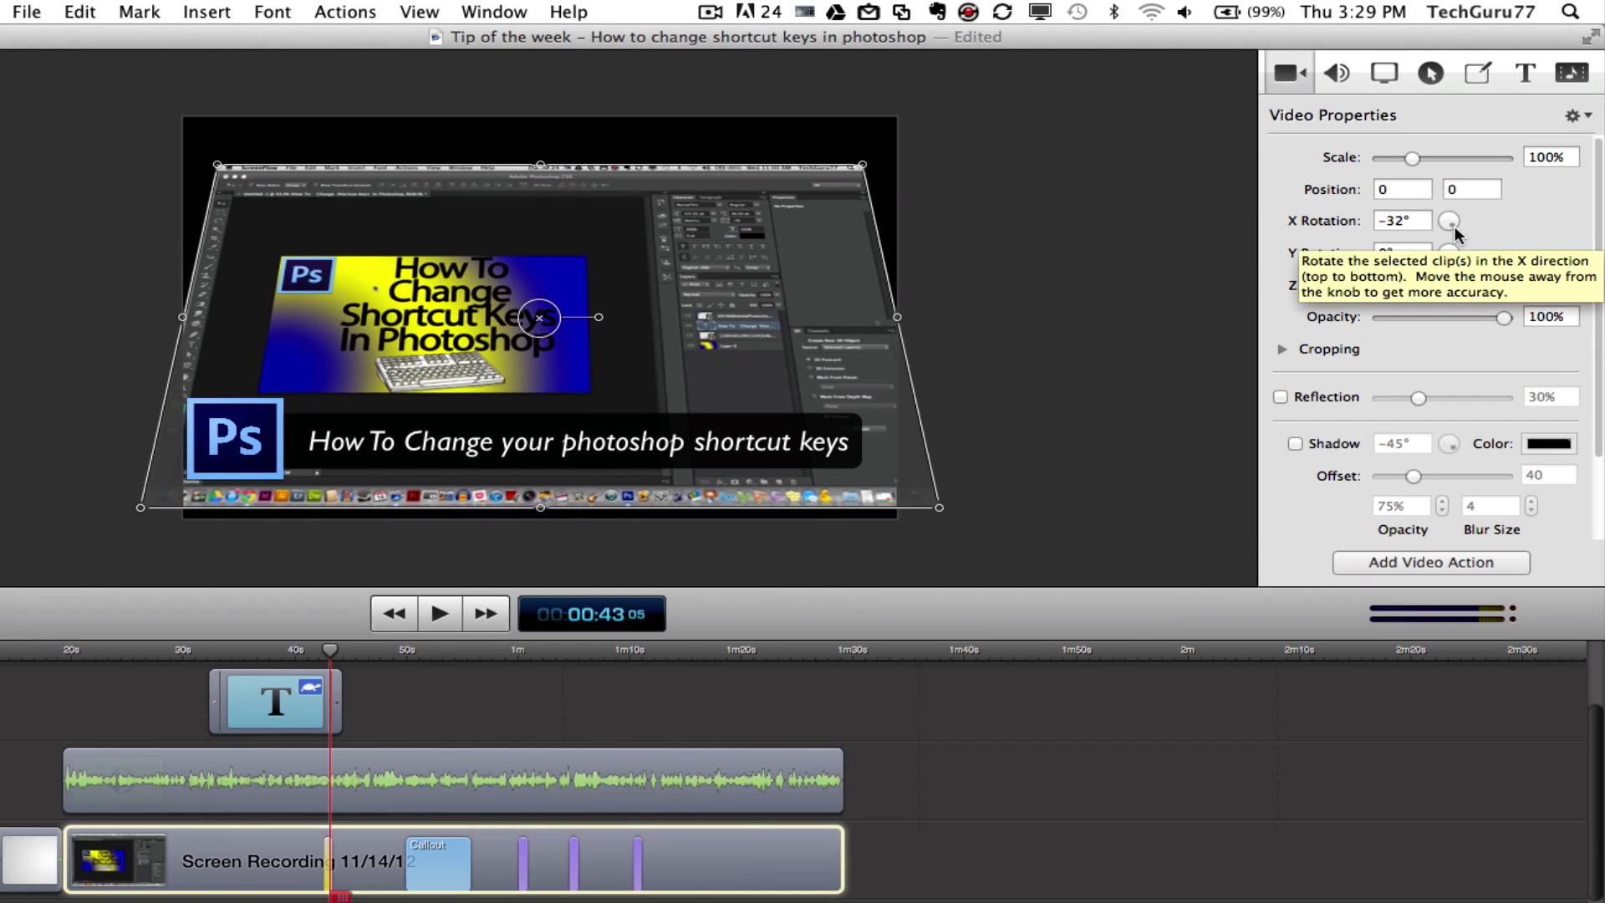
pyautogui.press('super+z')
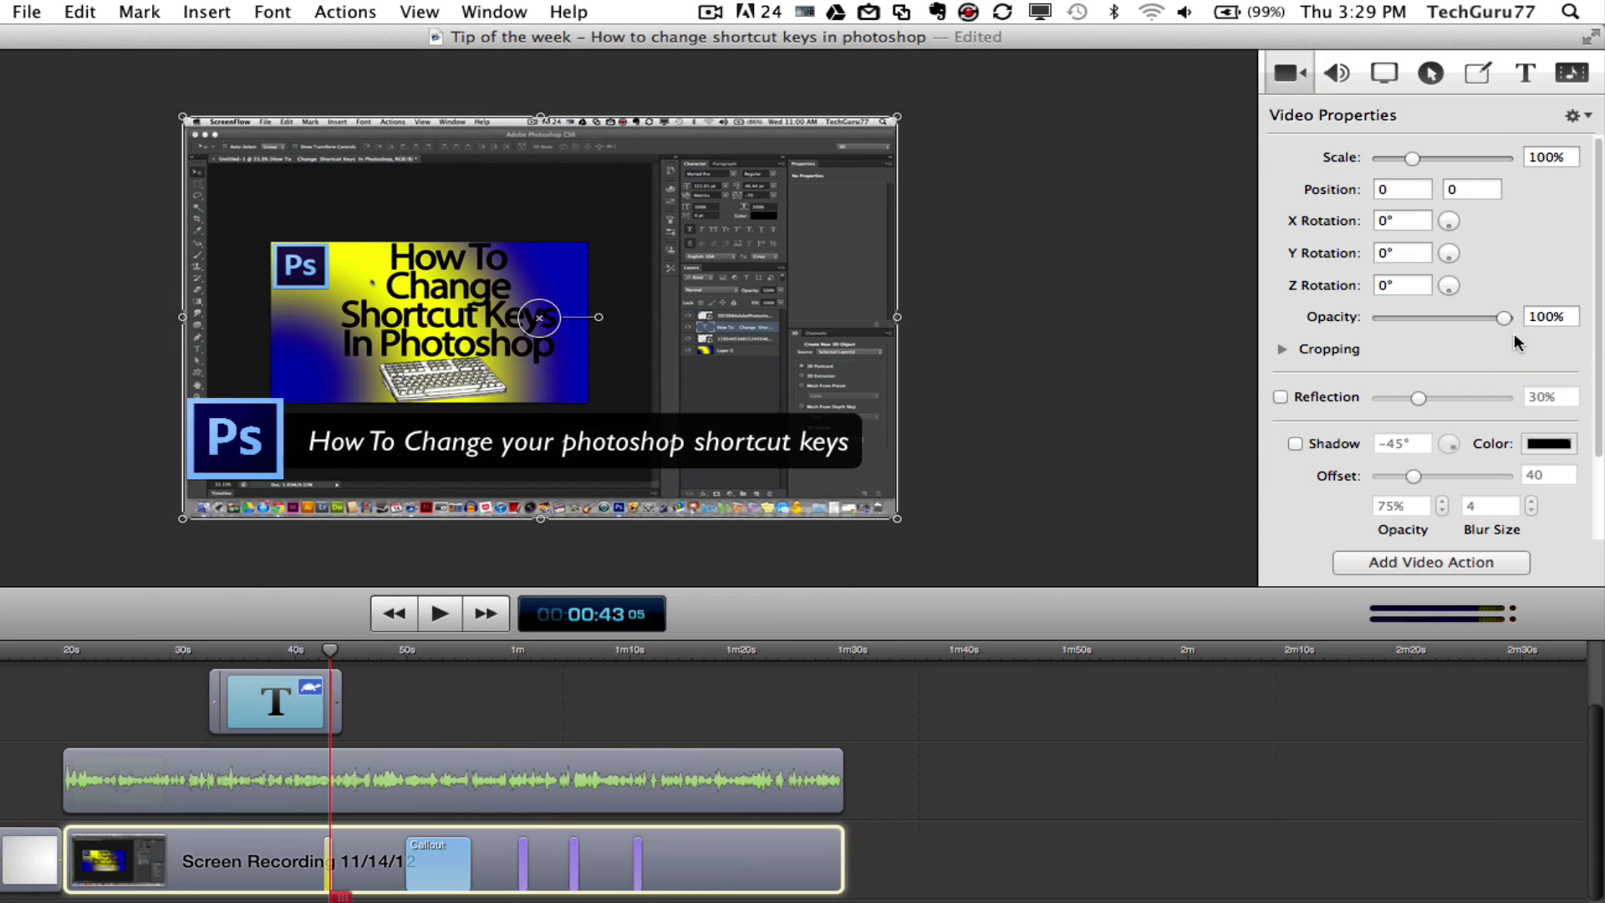
pyautogui.moveTo(1505, 318)
pyautogui.mouseDown()
pyautogui.moveTo(1456, 319)
pyautogui.moveTo(1518, 324)
pyautogui.mouseUp()
# - Add an audio action at 0:43 on the BLUE USB Audio clip with the Presence effect enabled
pyautogui.click(1338, 74)
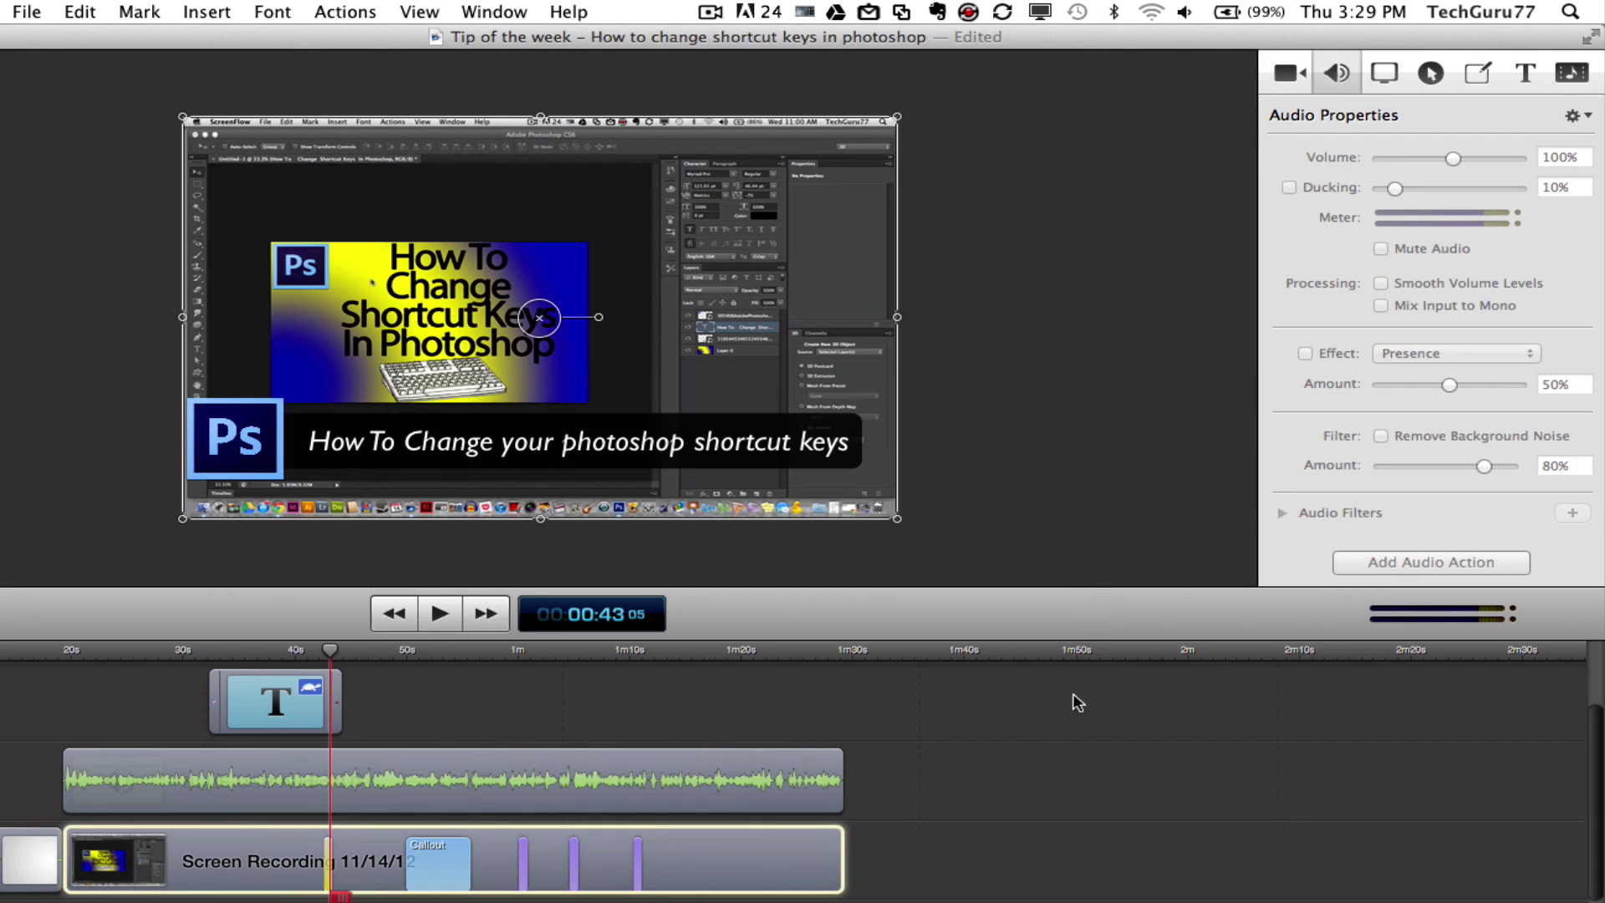
pyautogui.click(620, 774)
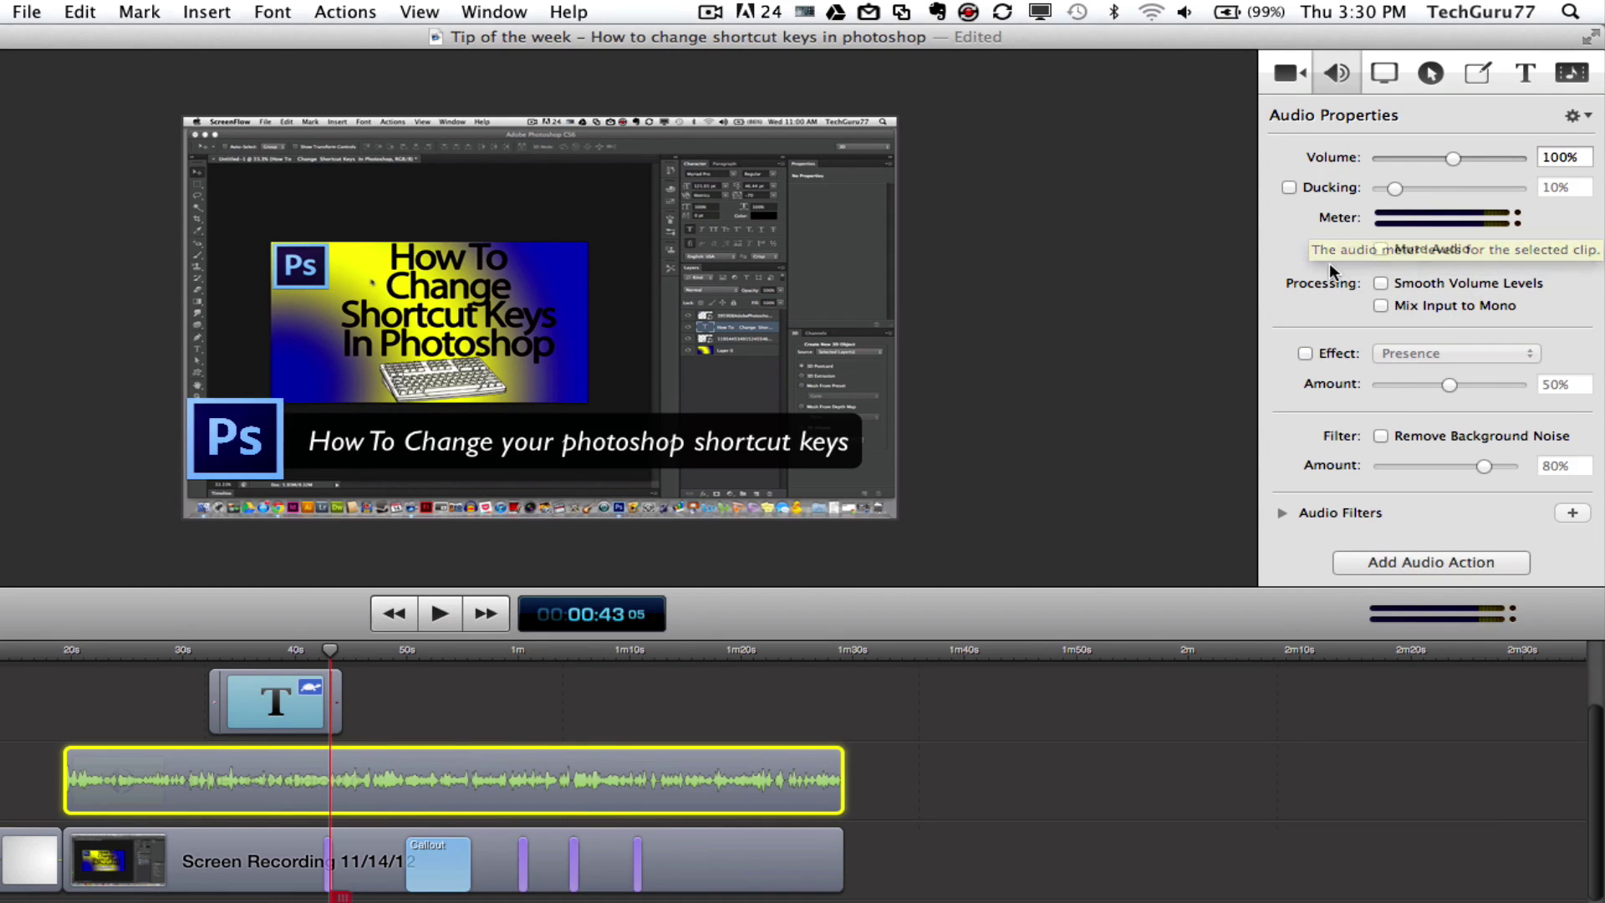
pyautogui.click(1386, 562)
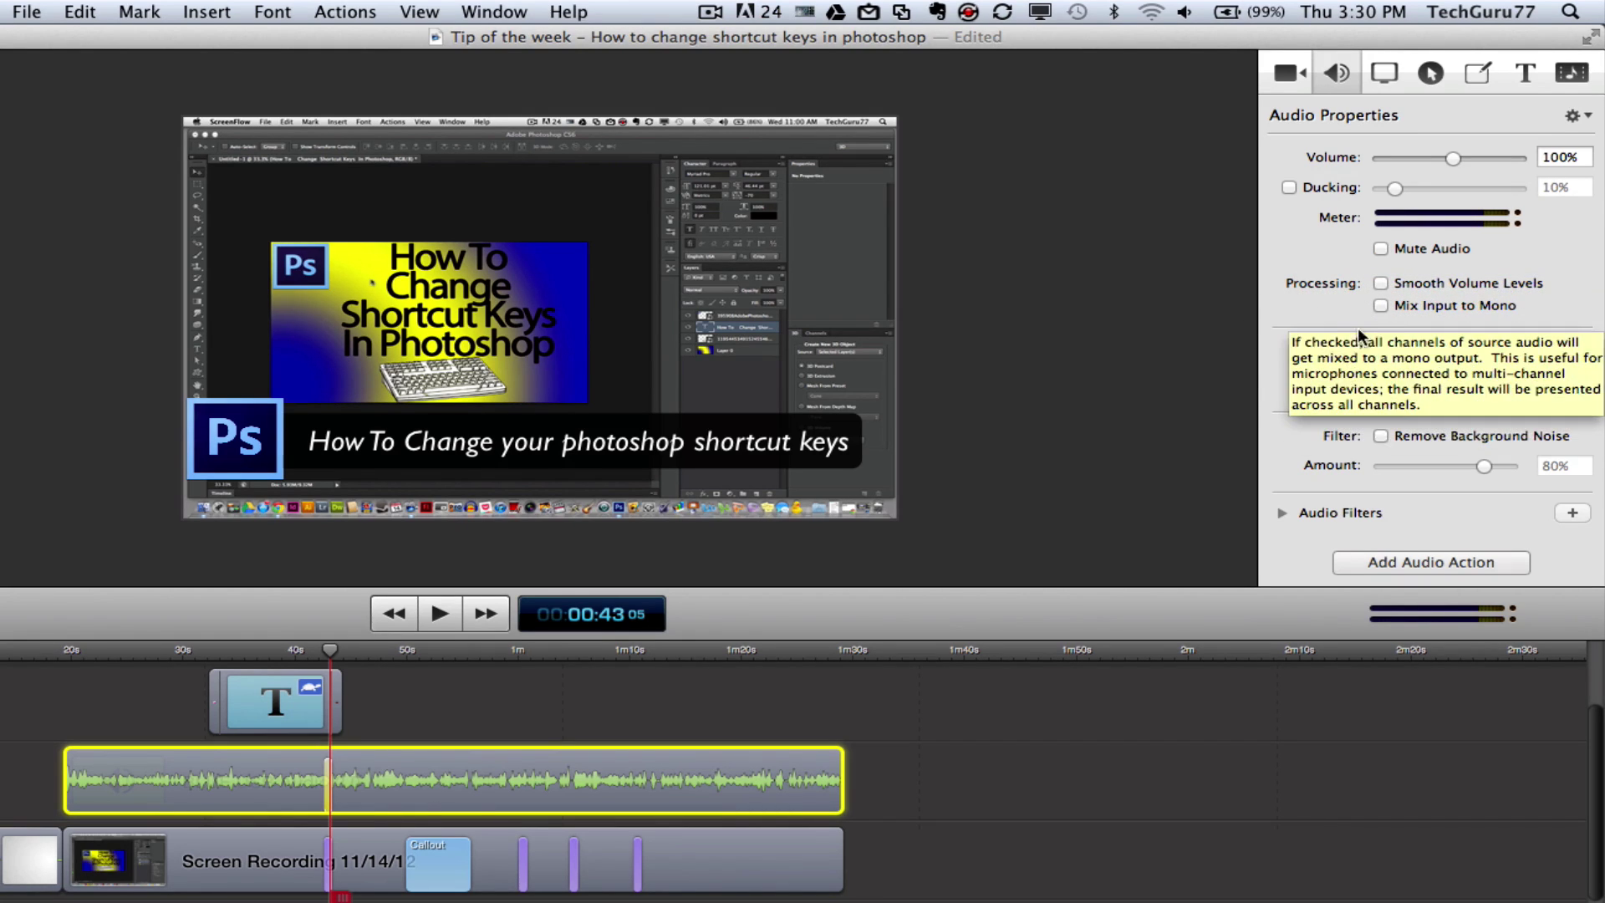
pyautogui.click(1304, 355)
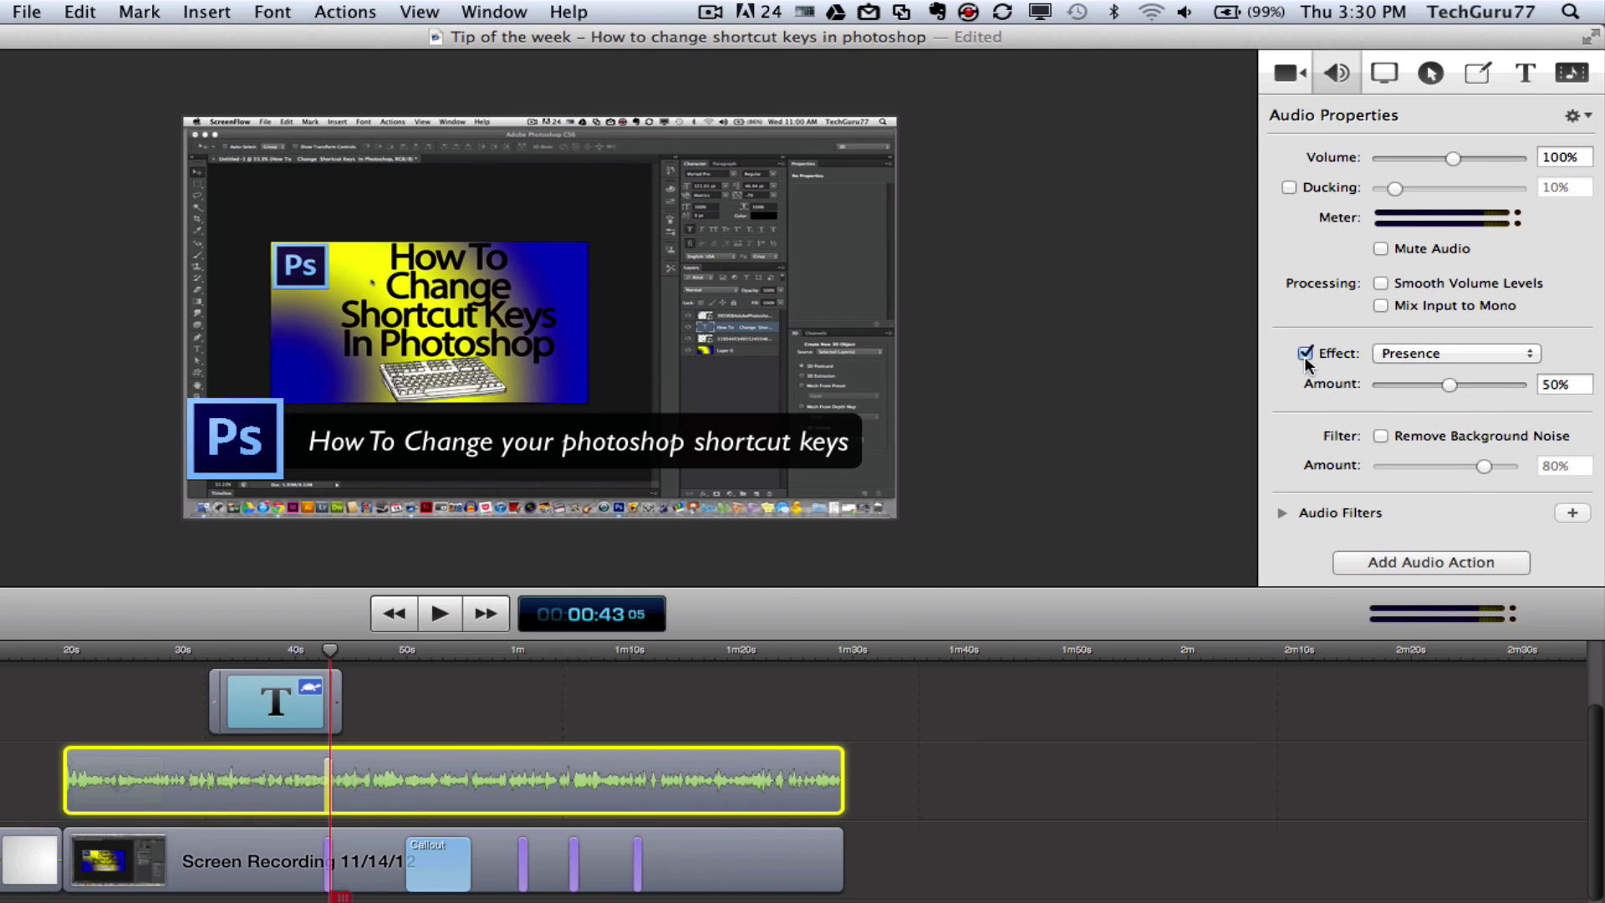
pyautogui.click(1397, 353)
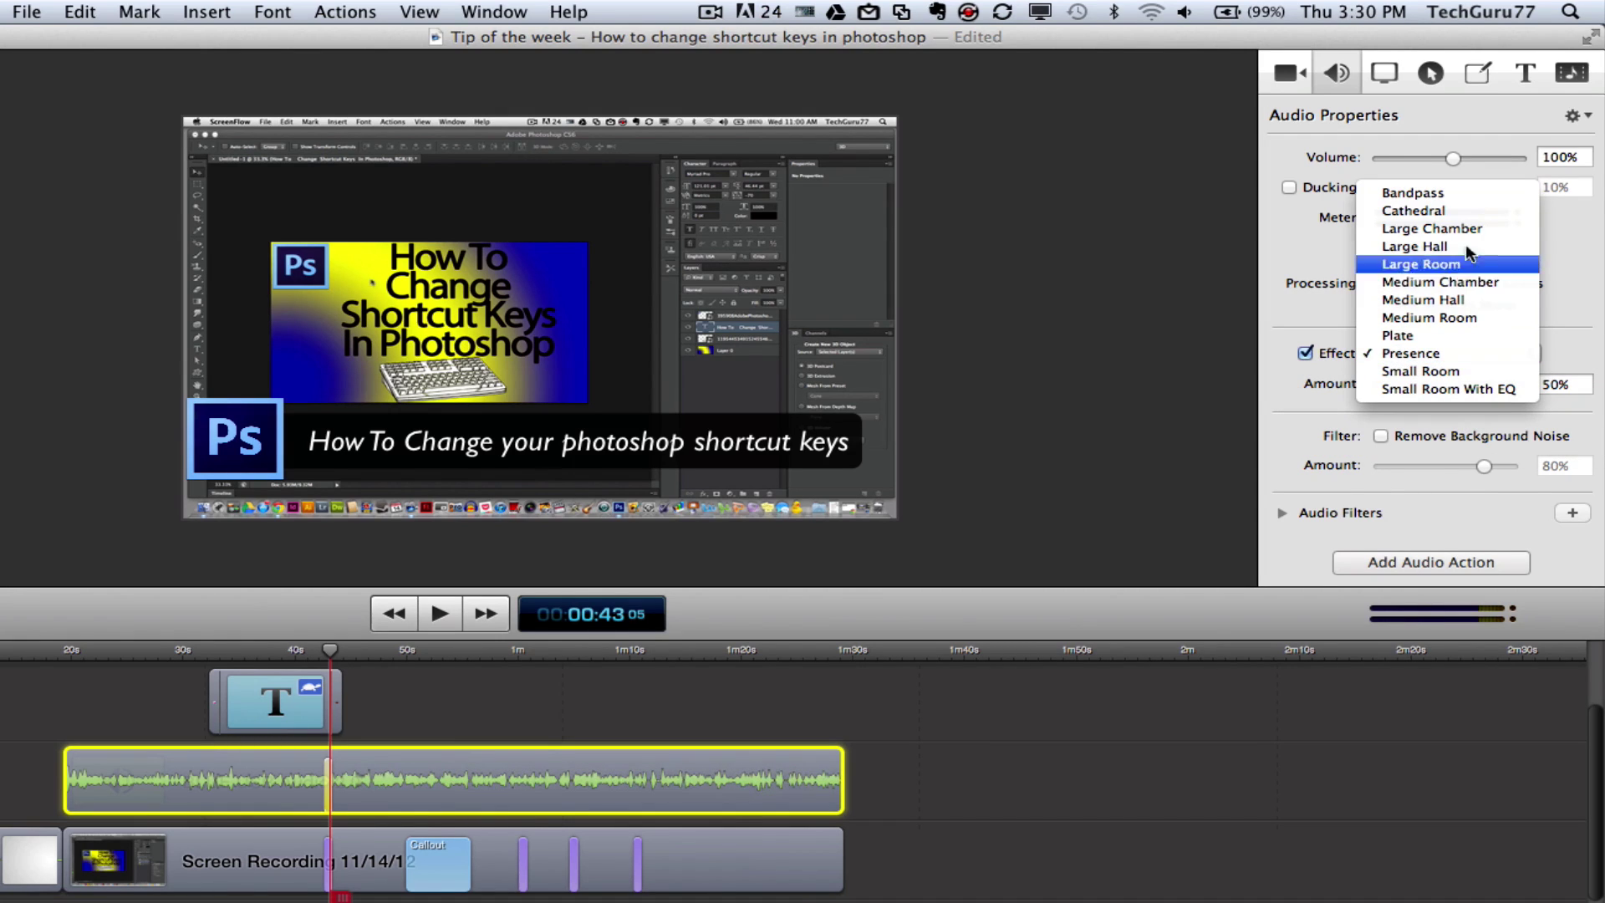
pyautogui.click(1376, 352)
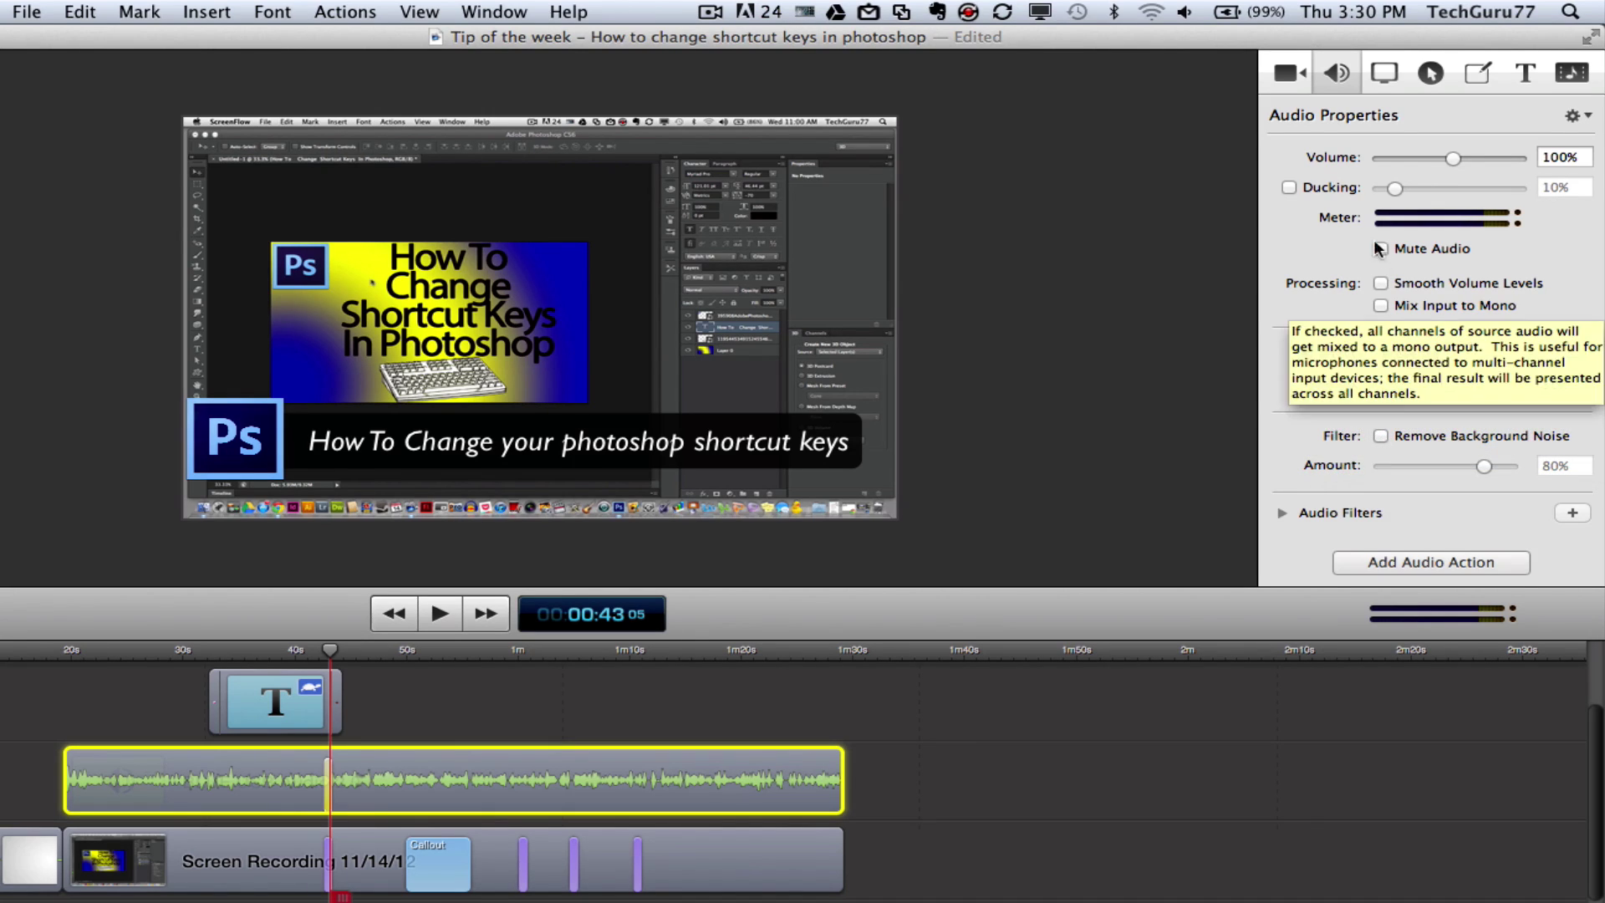
pyautogui.click(1386, 72)
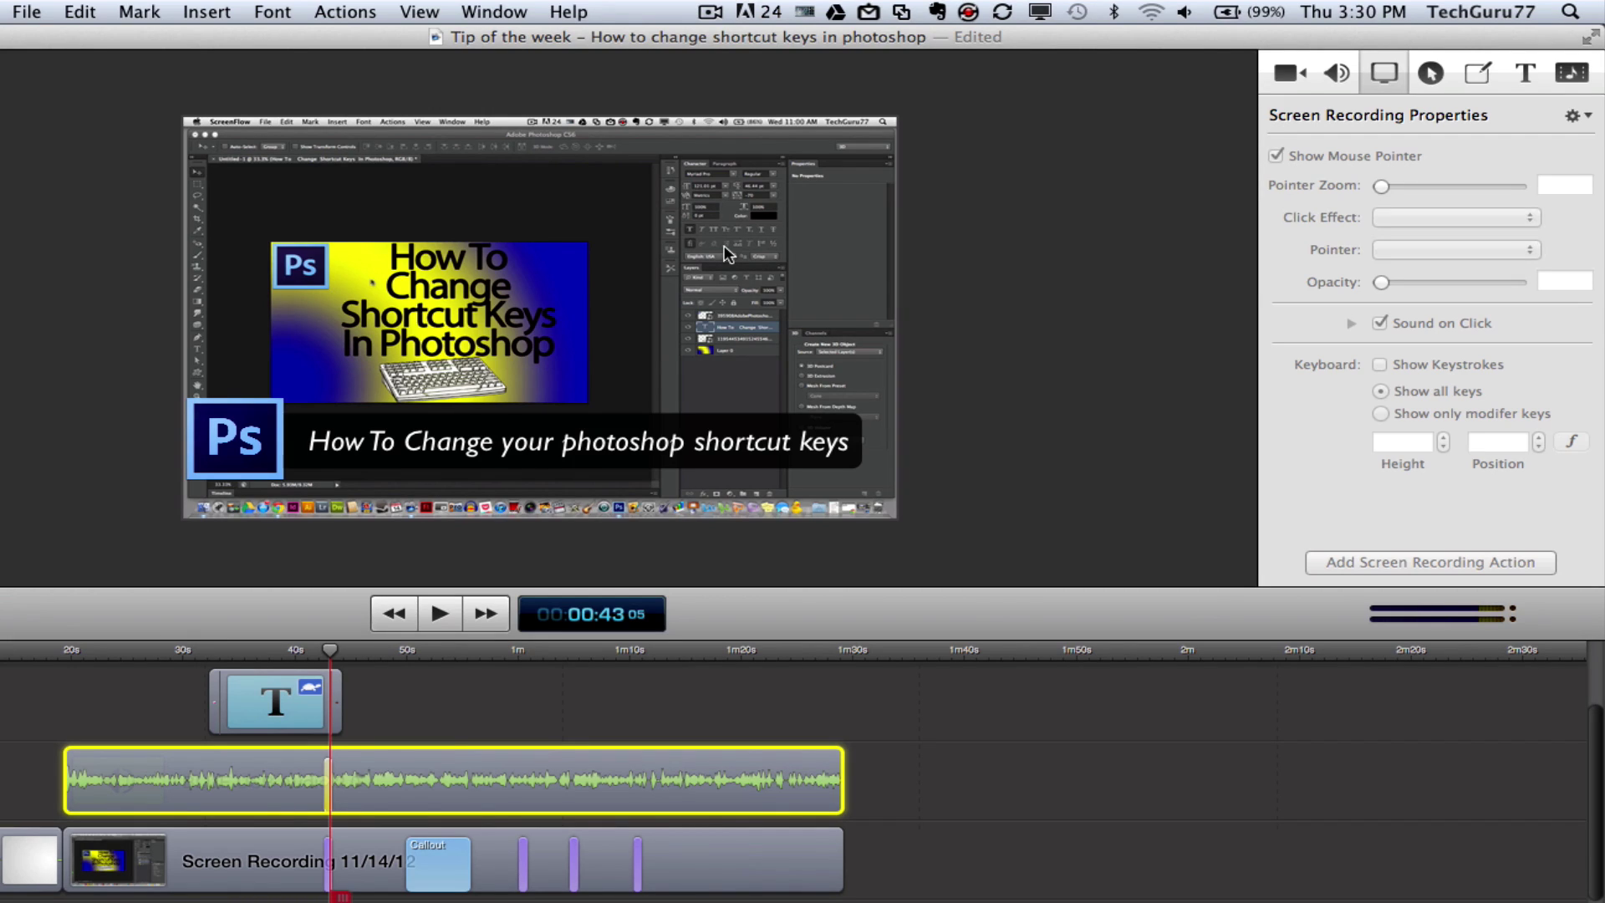
# - Zoom the recorded pointer to 214%, keep click effect None and Default pointer, and show keystrokes
pyautogui.click(707, 864)
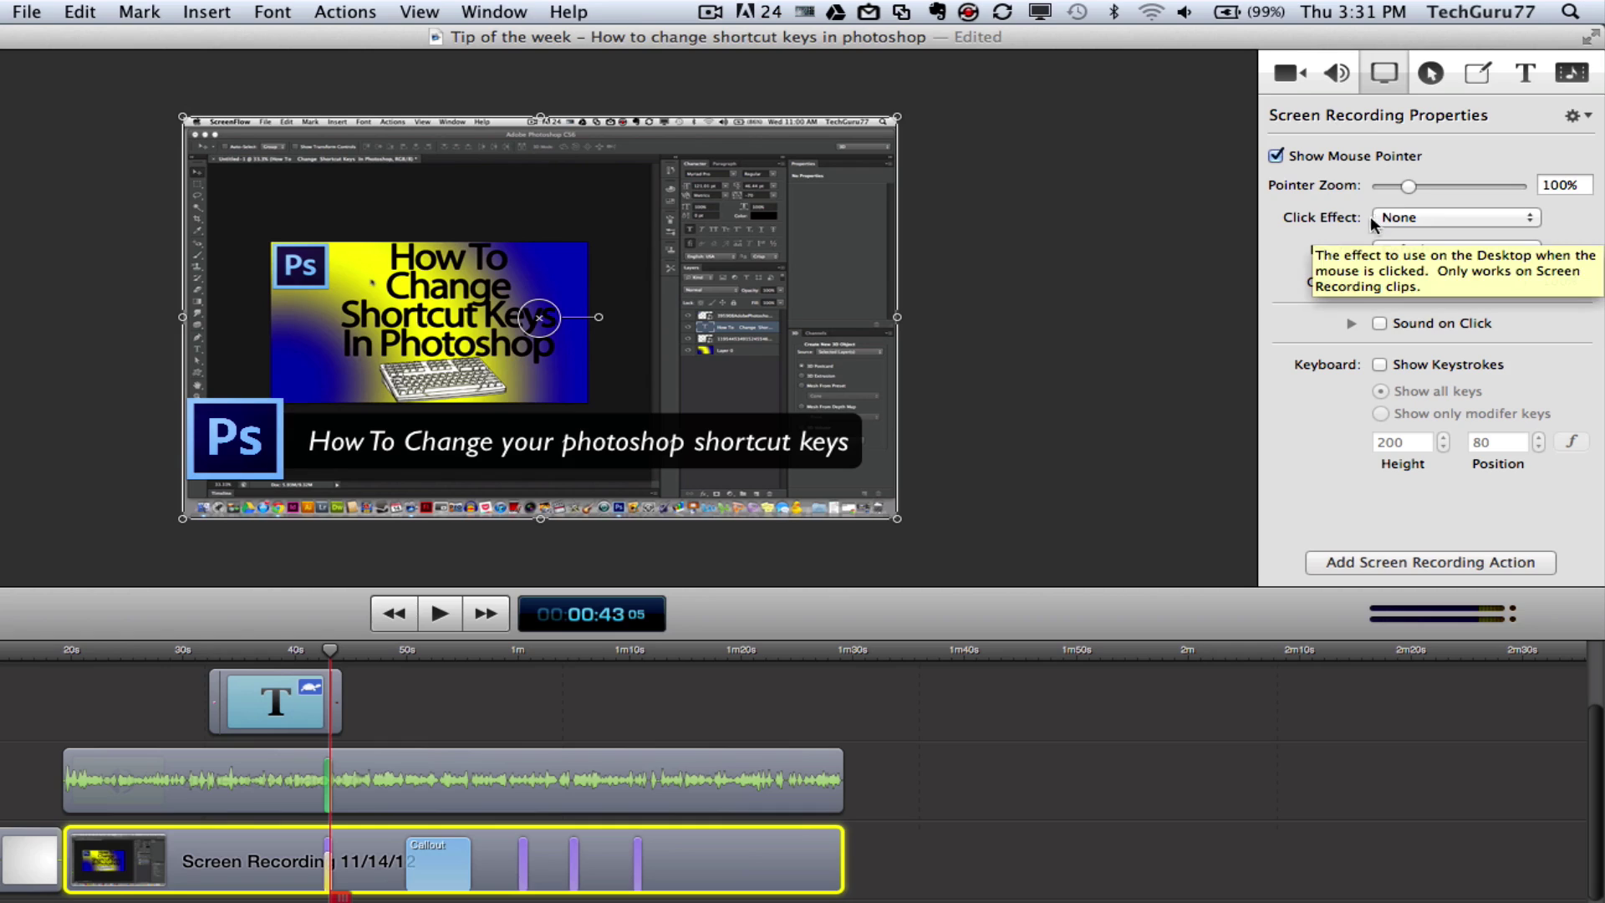
pyautogui.moveTo(1408, 186)
pyautogui.mouseDown()
pyautogui.moveTo(1518, 184)
pyautogui.moveTo(1438, 184)
pyautogui.mouseUp()
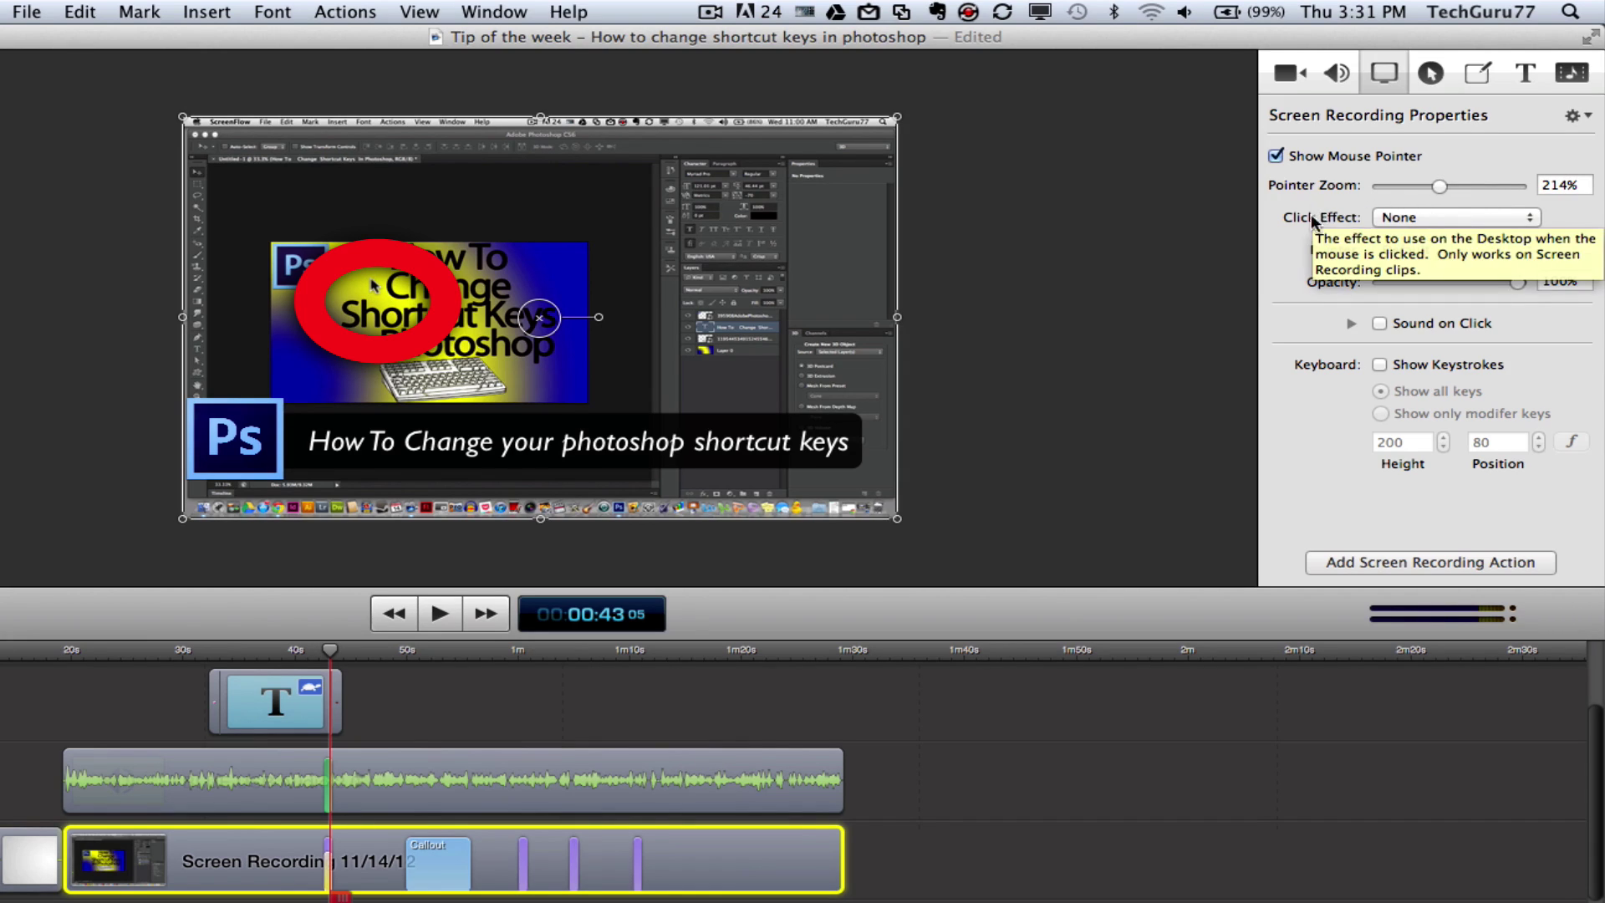
pyautogui.click(1399, 218)
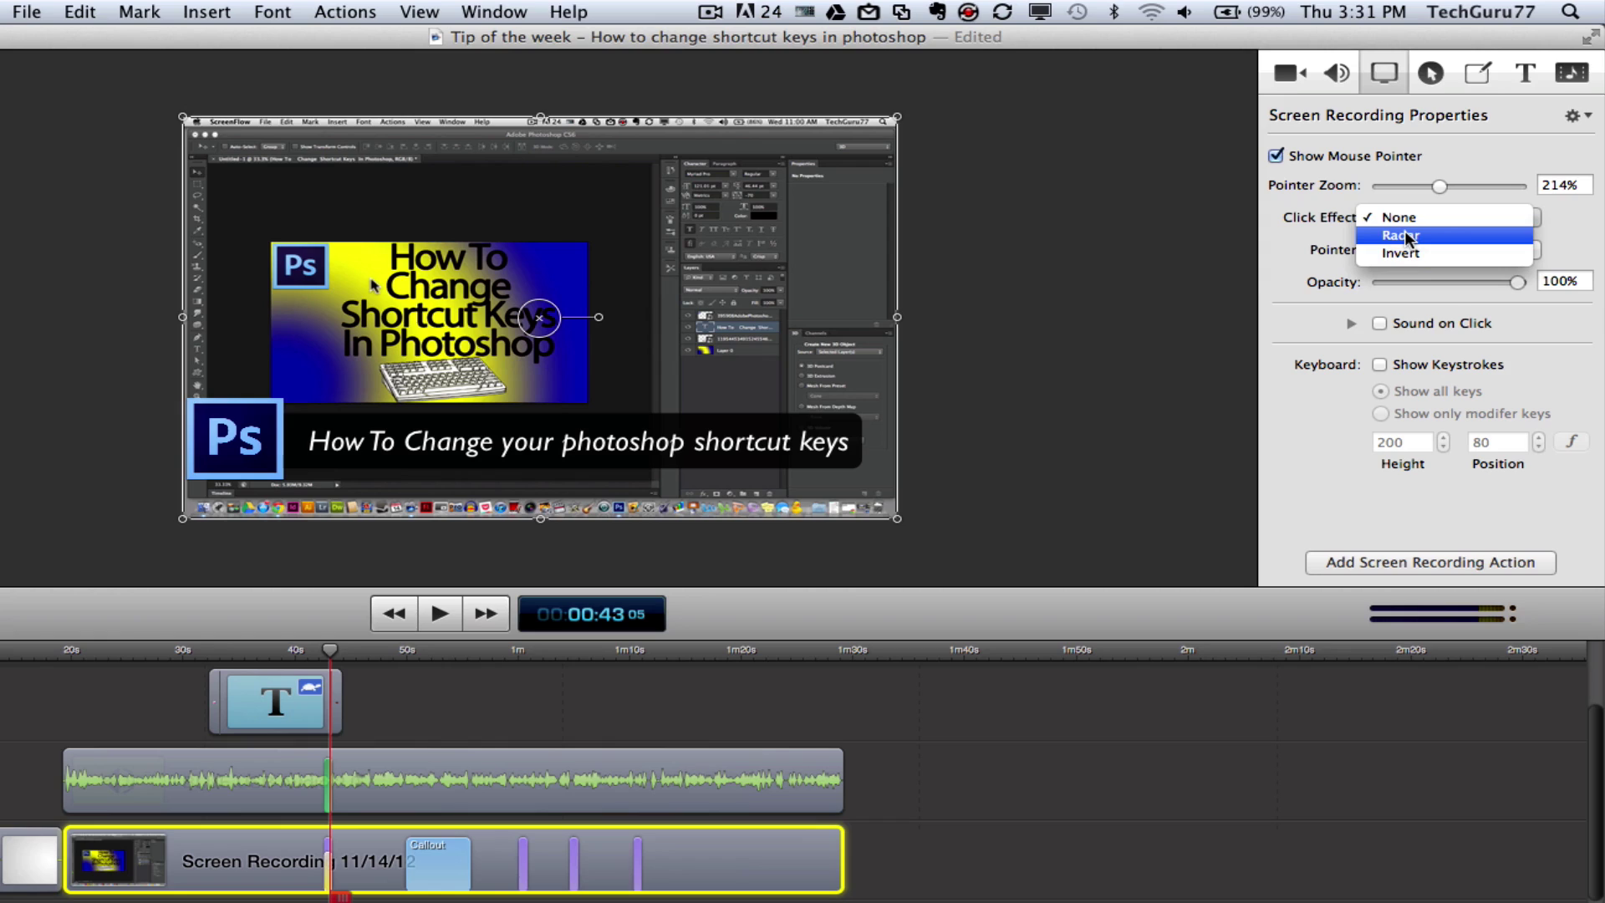
pyautogui.click(1316, 251)
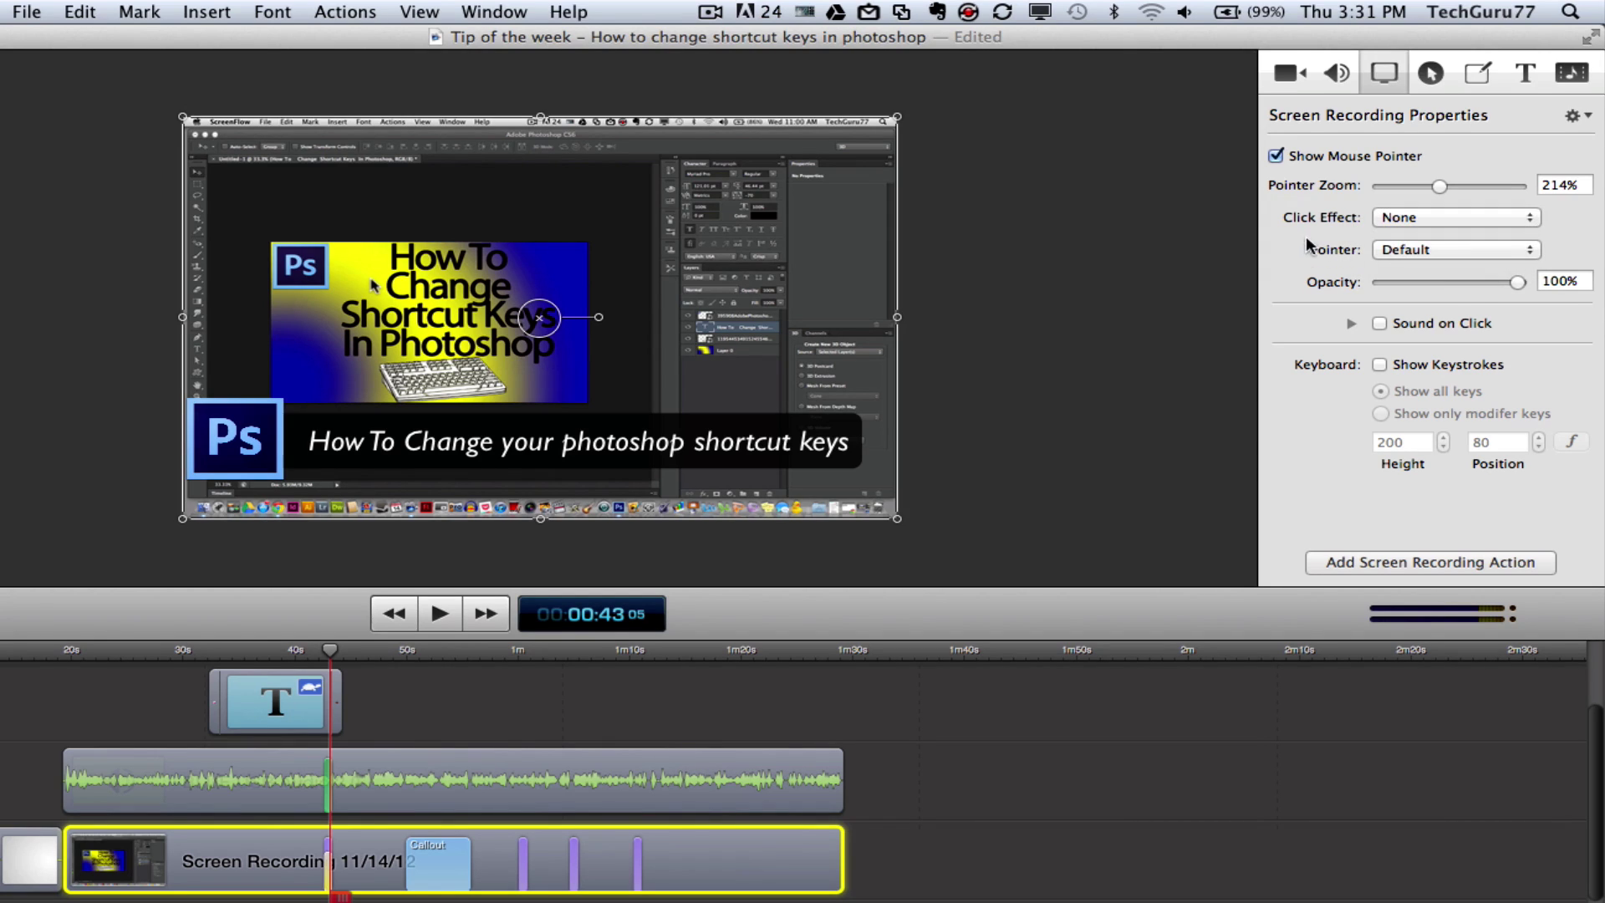
pyautogui.click(1406, 249)
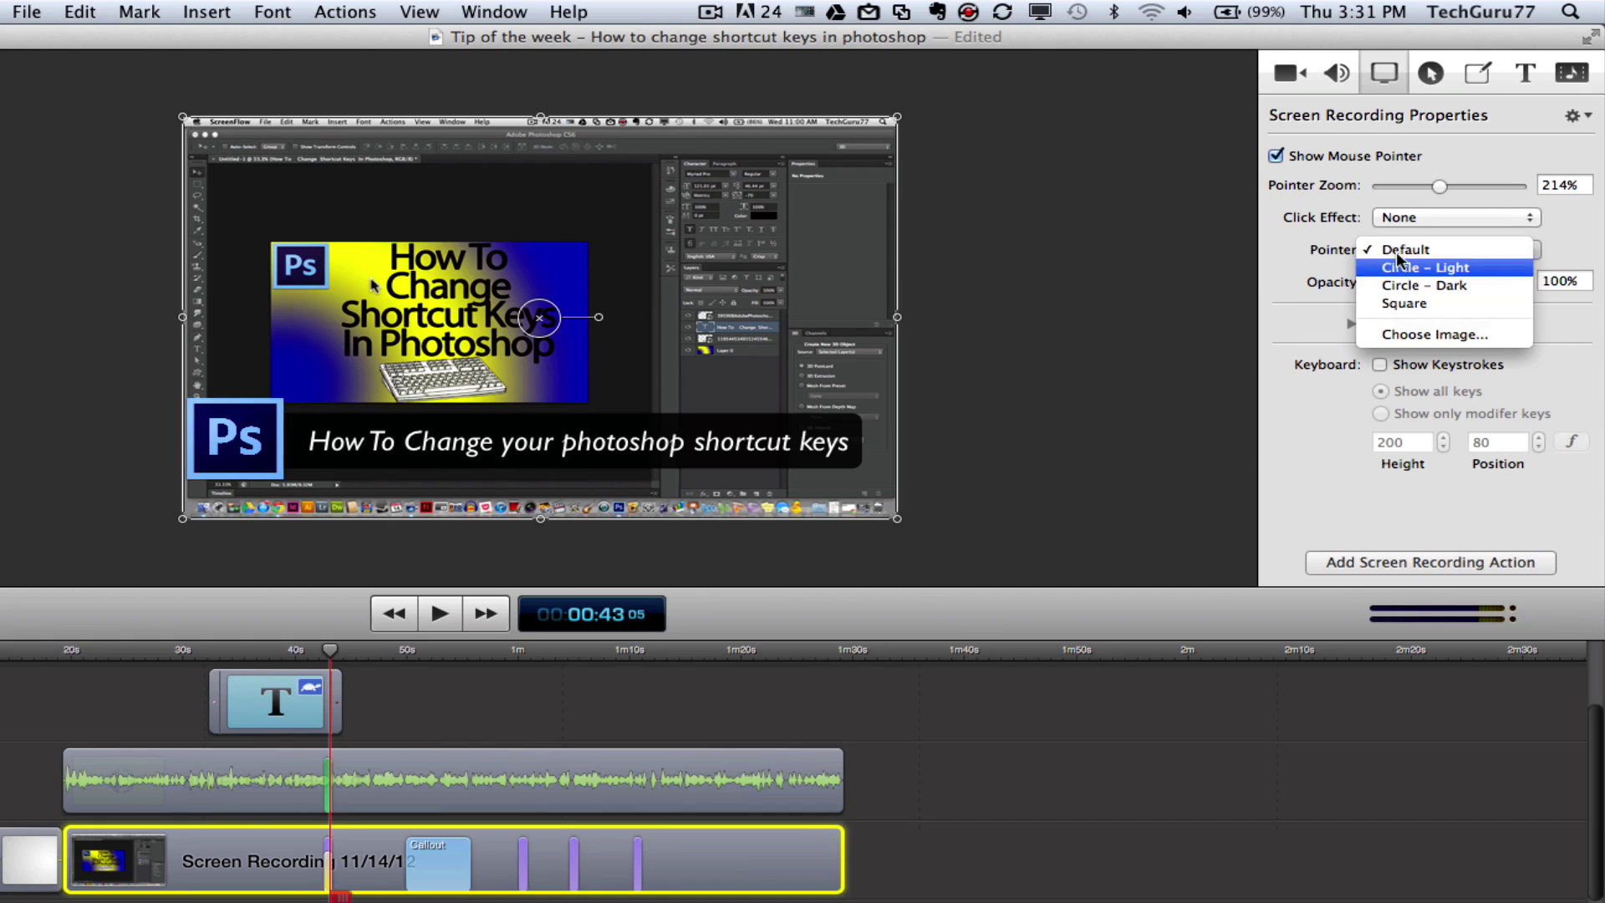
pyautogui.click(1318, 274)
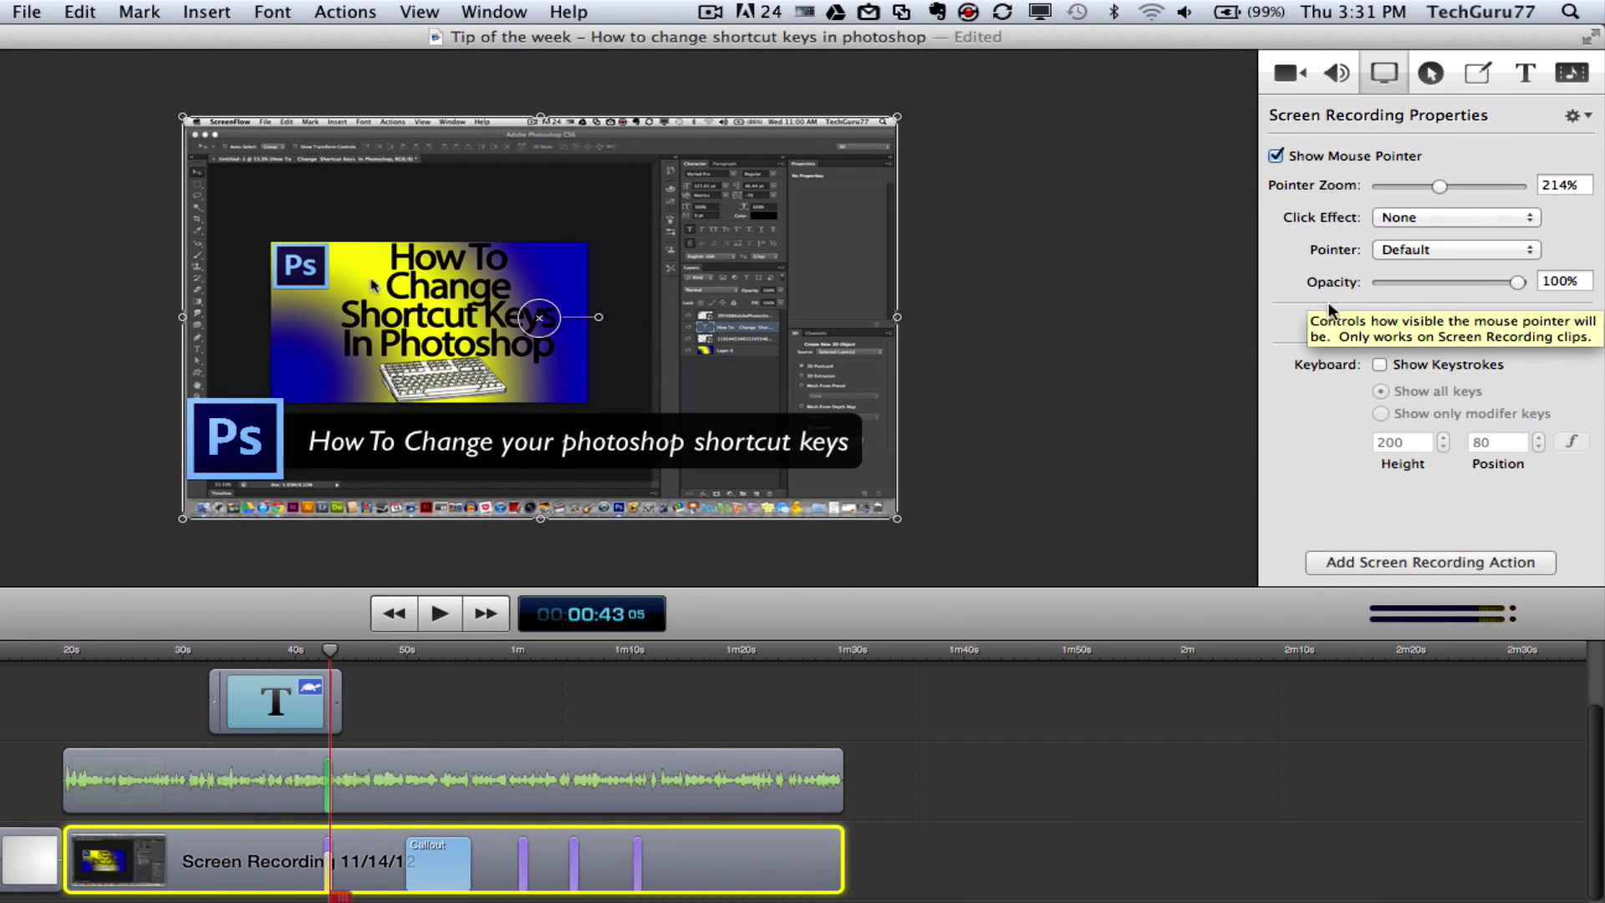
pyautogui.click(1380, 364)
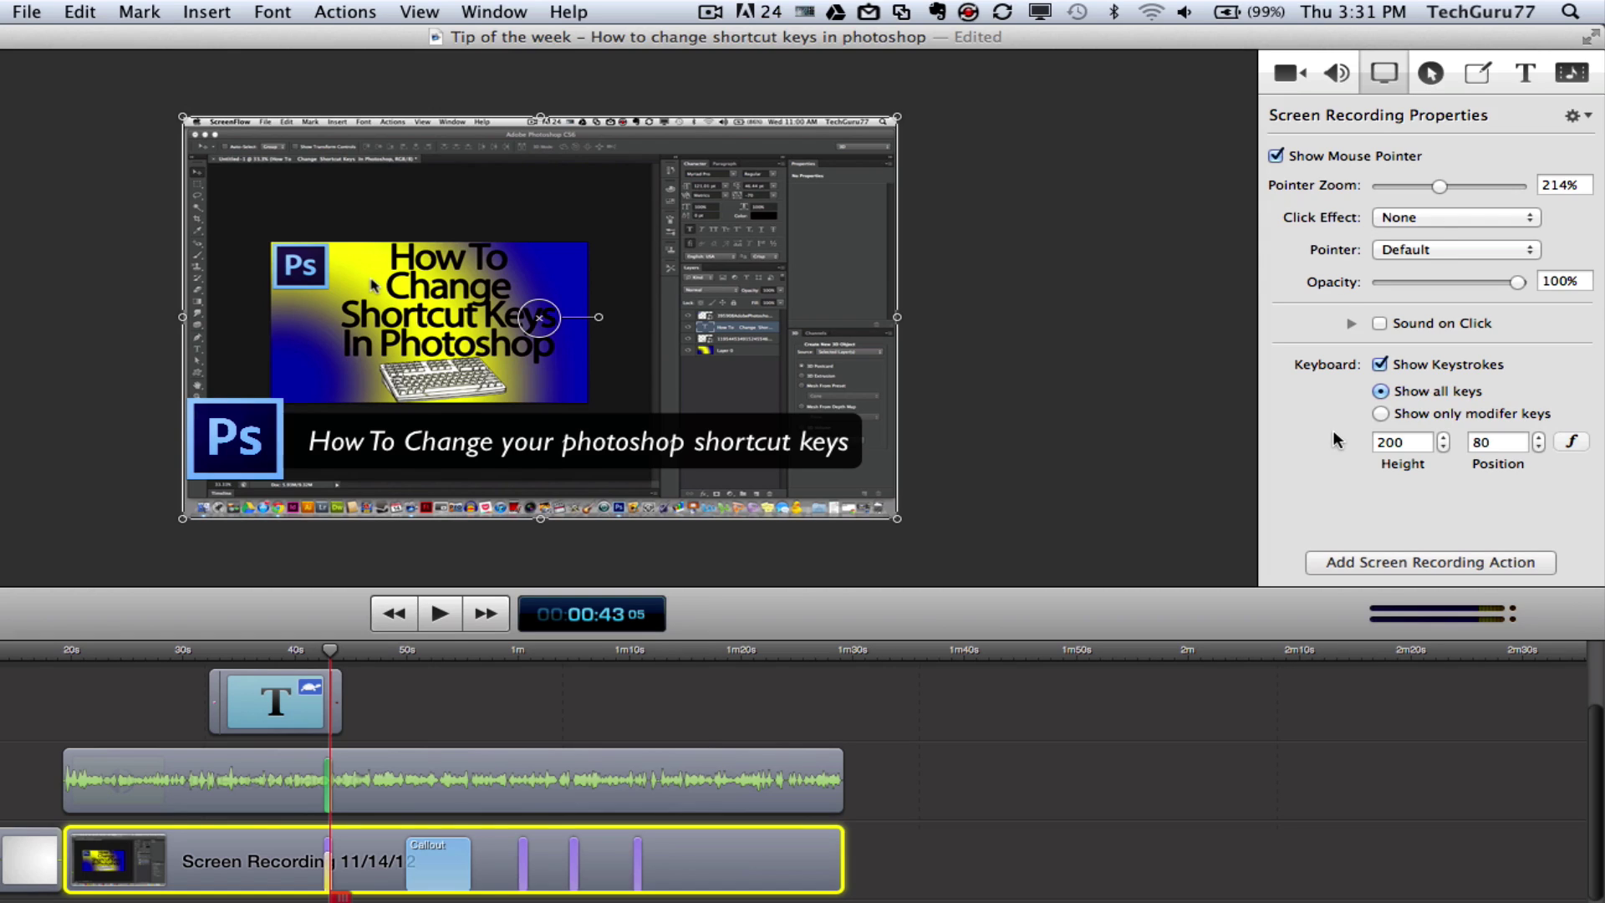
pyautogui.click(1426, 75)
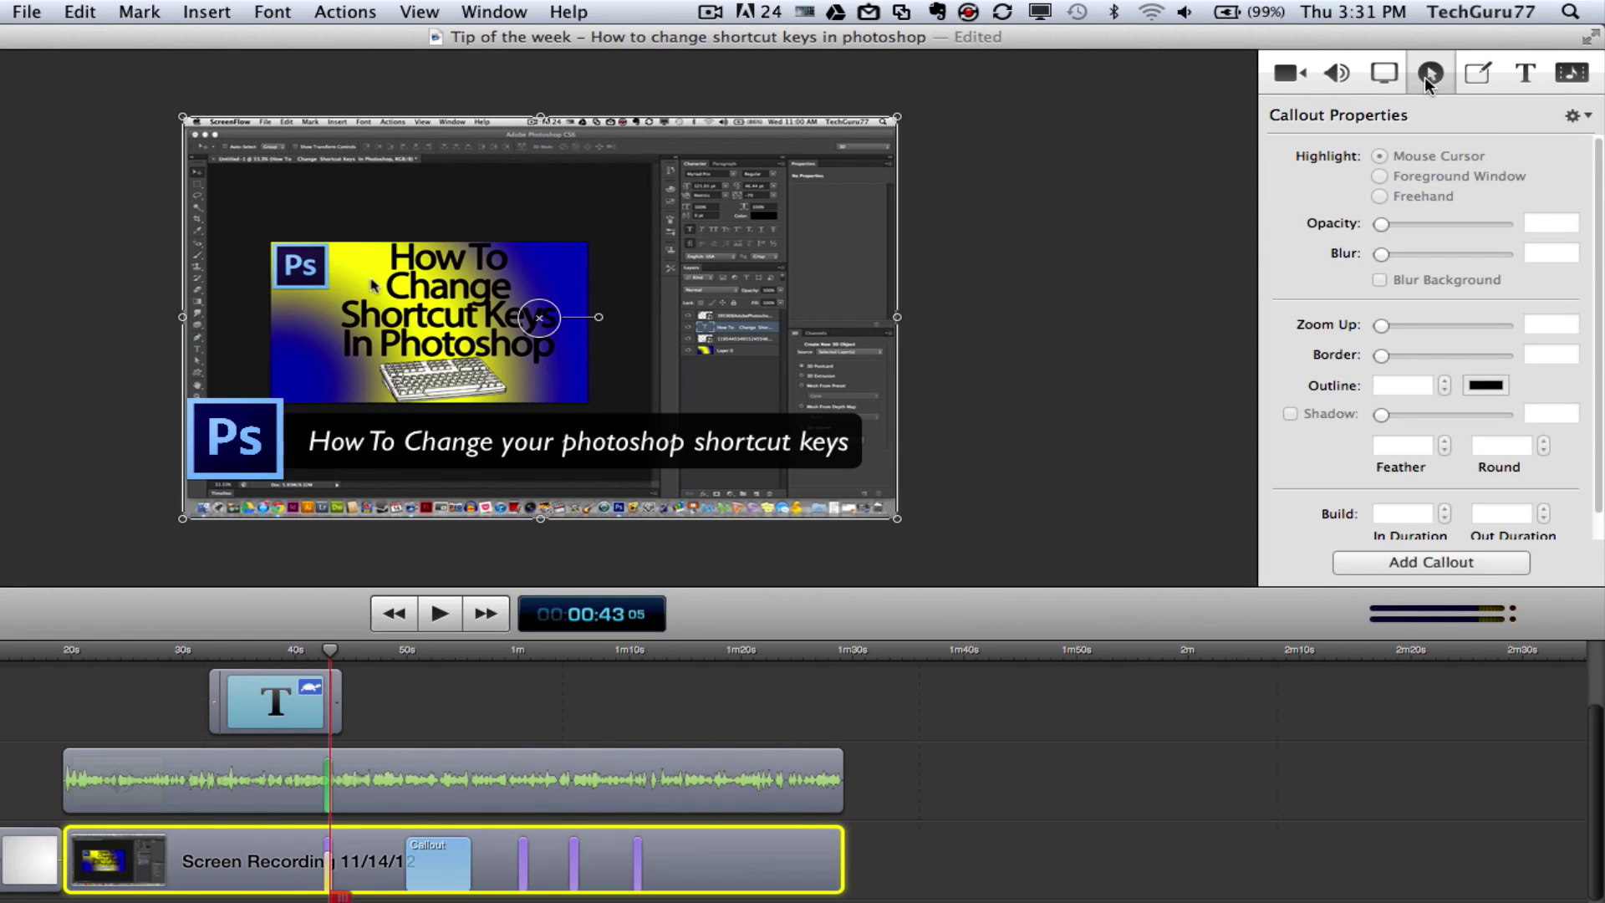
# - Add a mouse-cursor callout with 436% zoom, border 18, 3 px blue outline and 23.5 shadow
pyautogui.click(1357, 565)
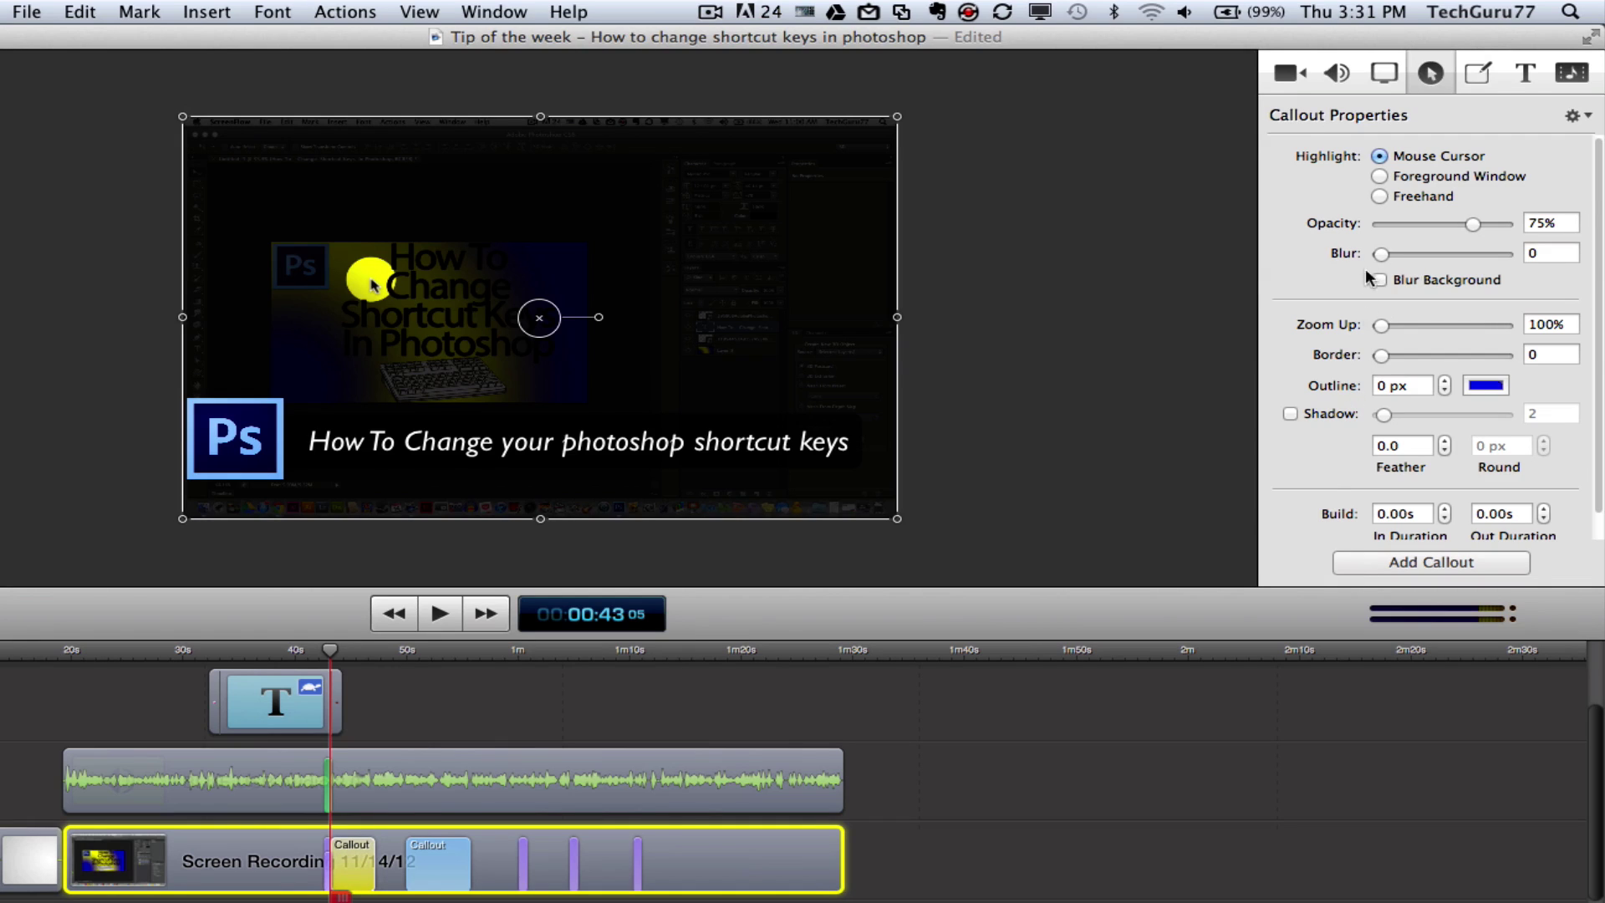
pyautogui.moveTo(1382, 324); pyautogui.dragTo(1473, 330)
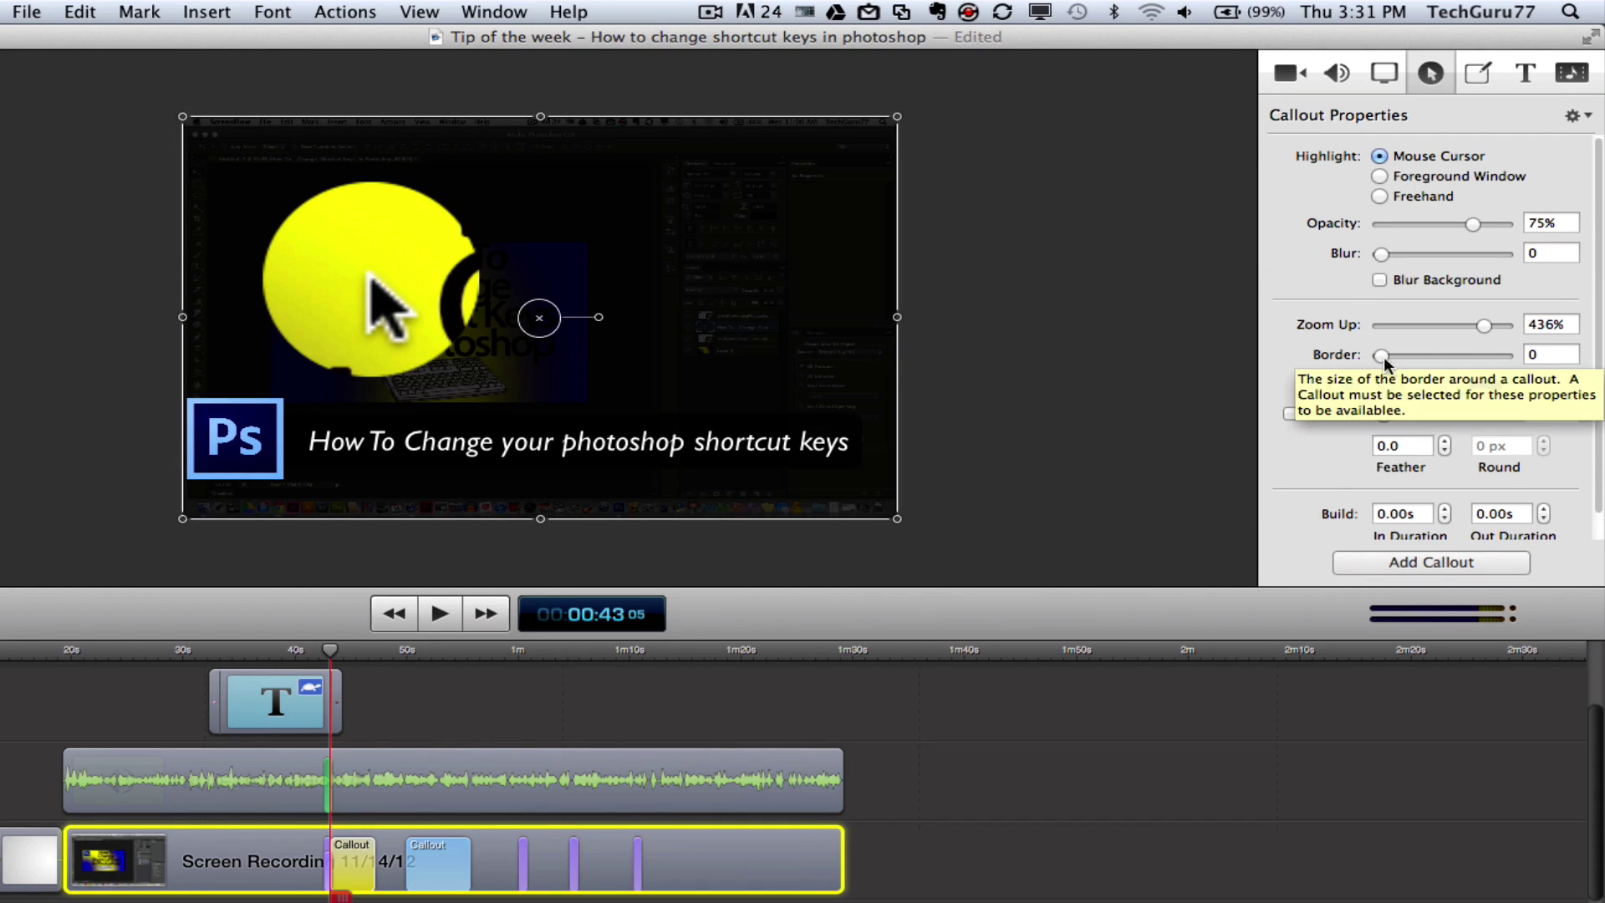
pyautogui.moveTo(1382, 356)
pyautogui.mouseDown()
pyautogui.moveTo(1407, 354)
pyautogui.moveTo(1386, 355)
pyautogui.mouseUp()
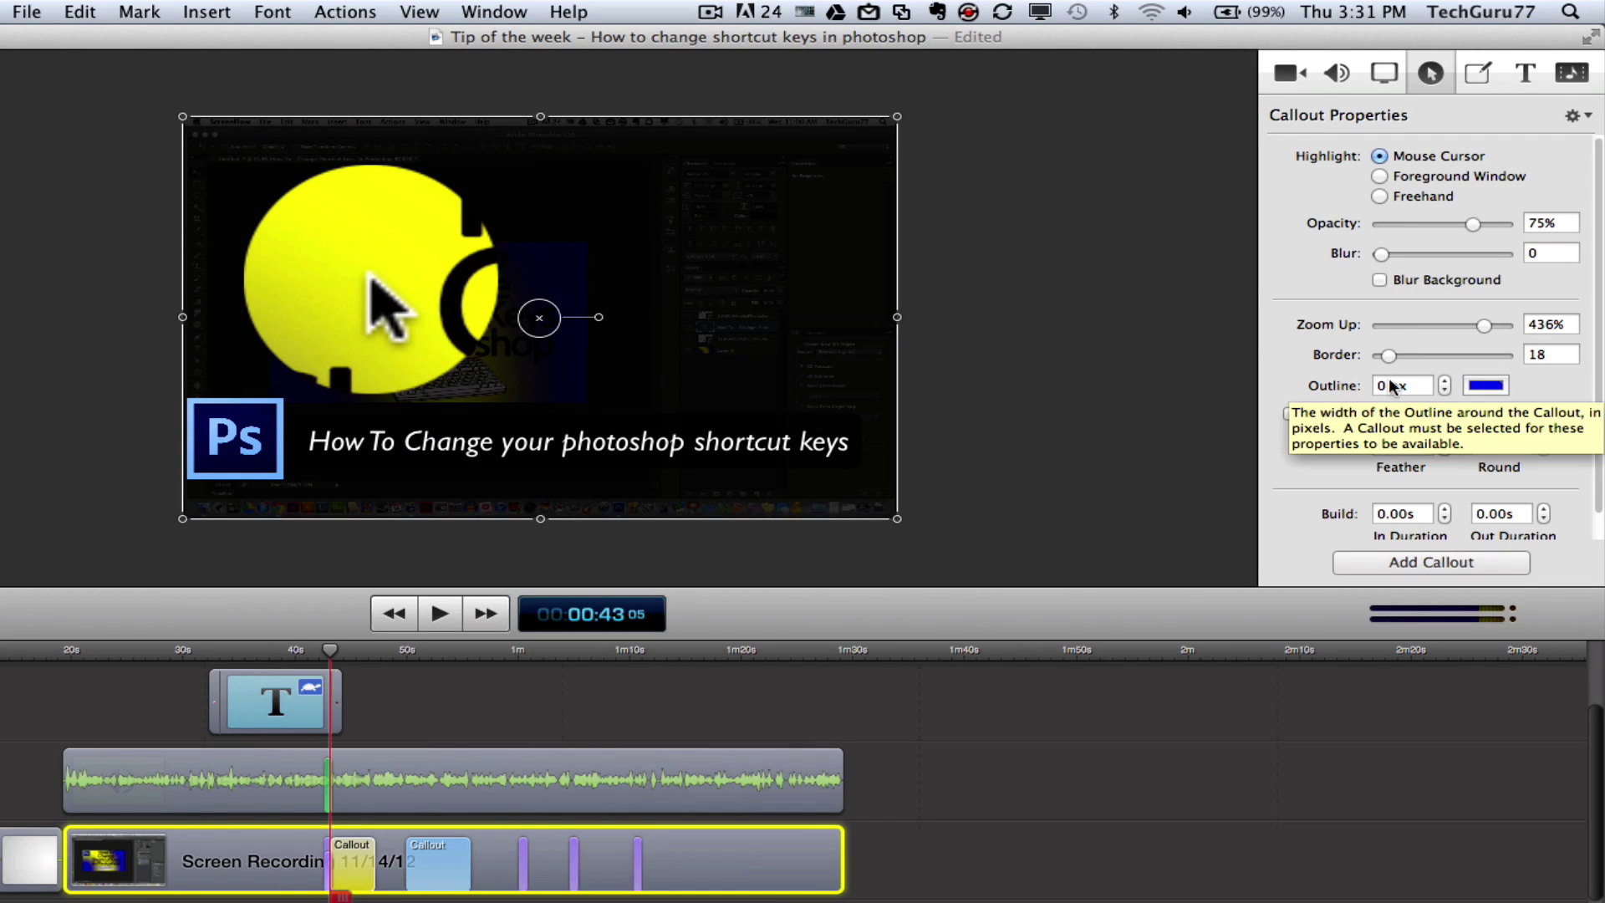
pyautogui.click(1445, 381)
pyautogui.click(1444, 382)
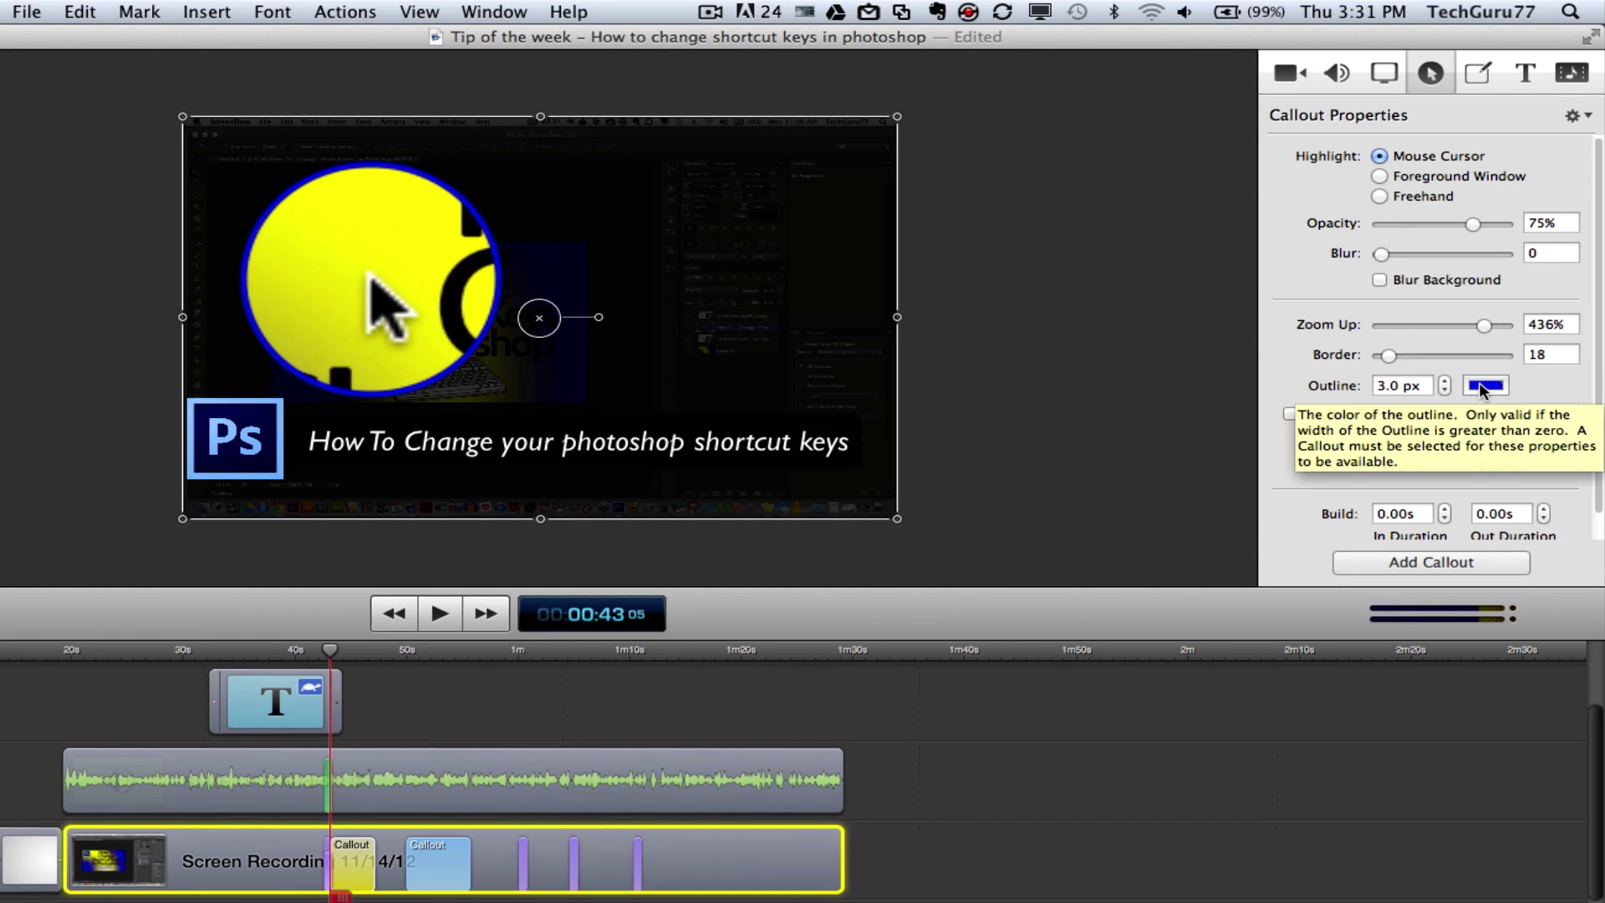
pyautogui.click(1290, 414)
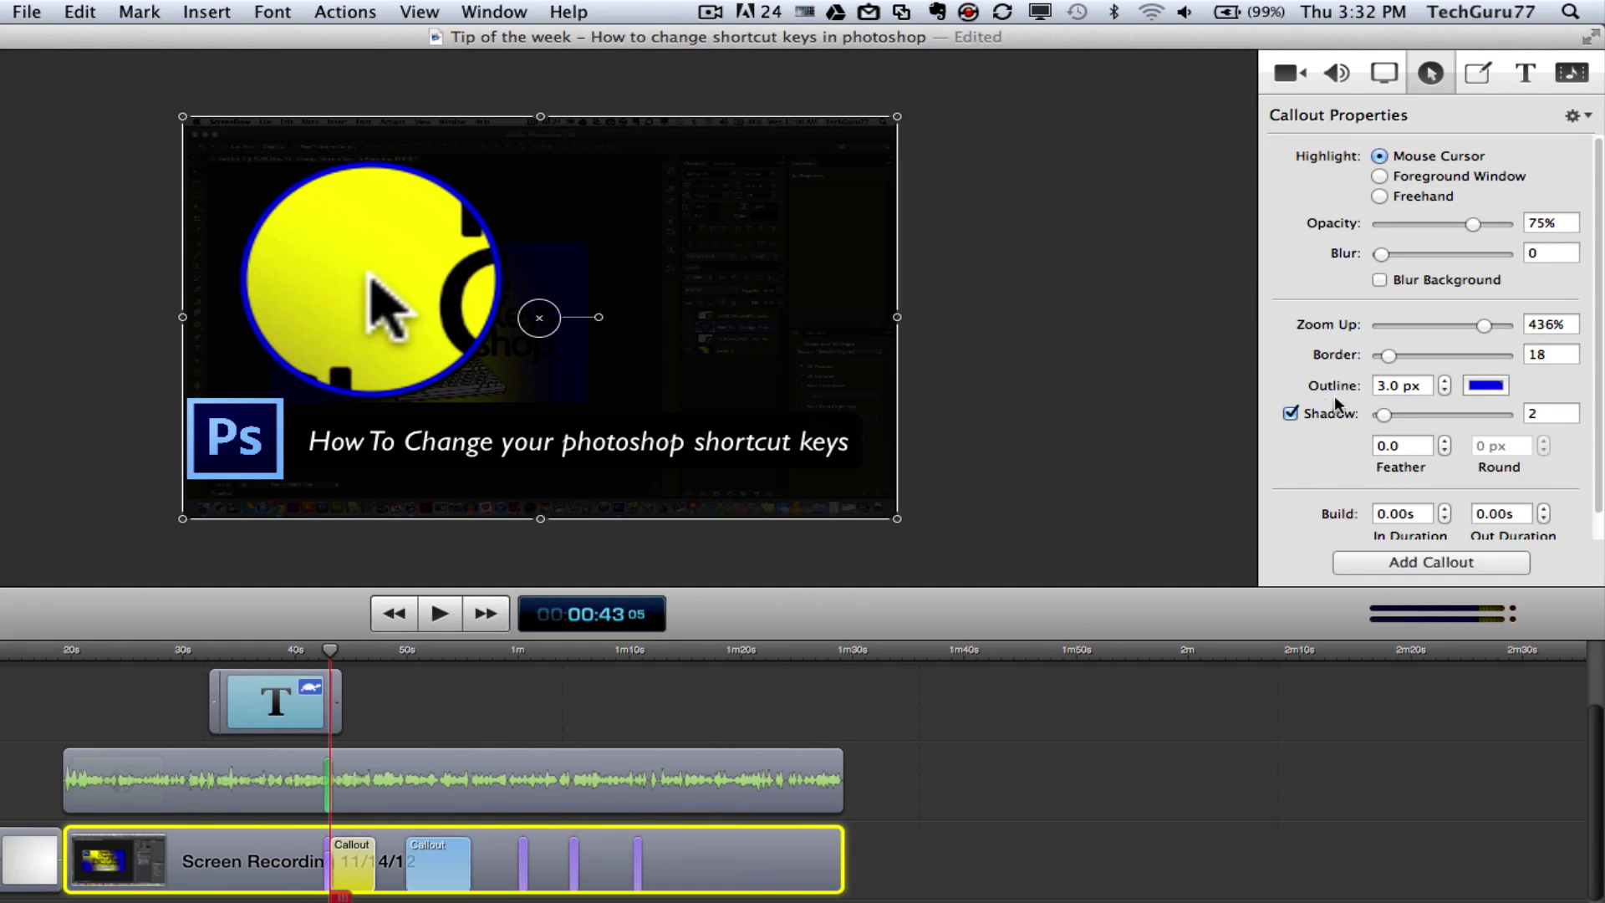
pyautogui.moveTo(1384, 416); pyautogui.dragTo(1422, 423)
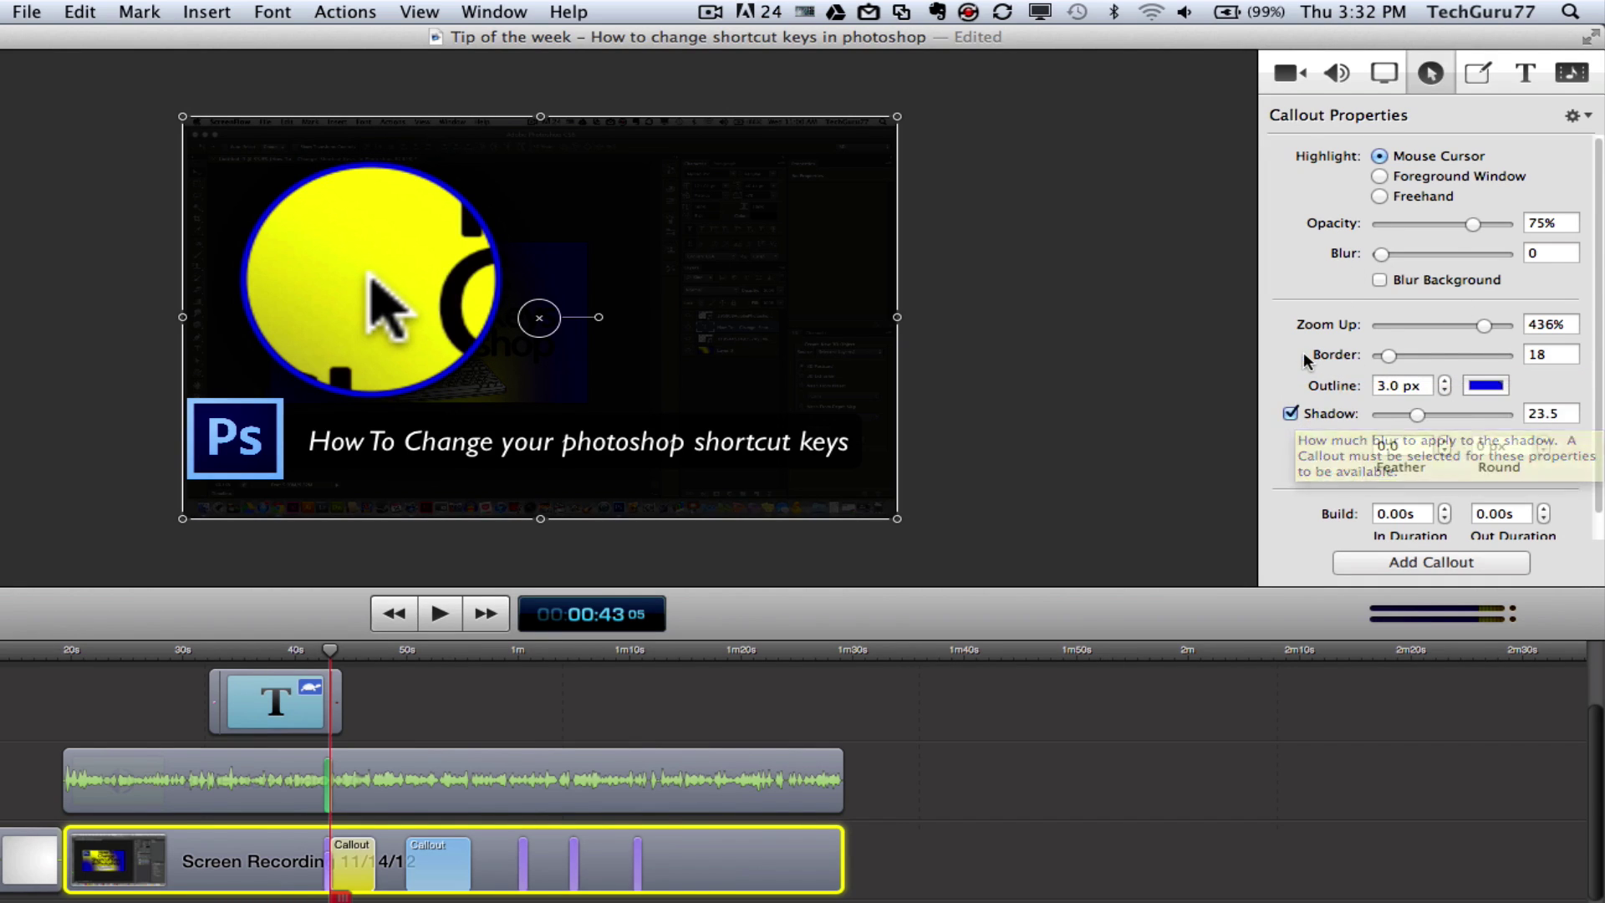
# - Add an annotations clip at 1:12 and draw two blue arrows over the shortcuts dialog
pyautogui.click(1474, 81)
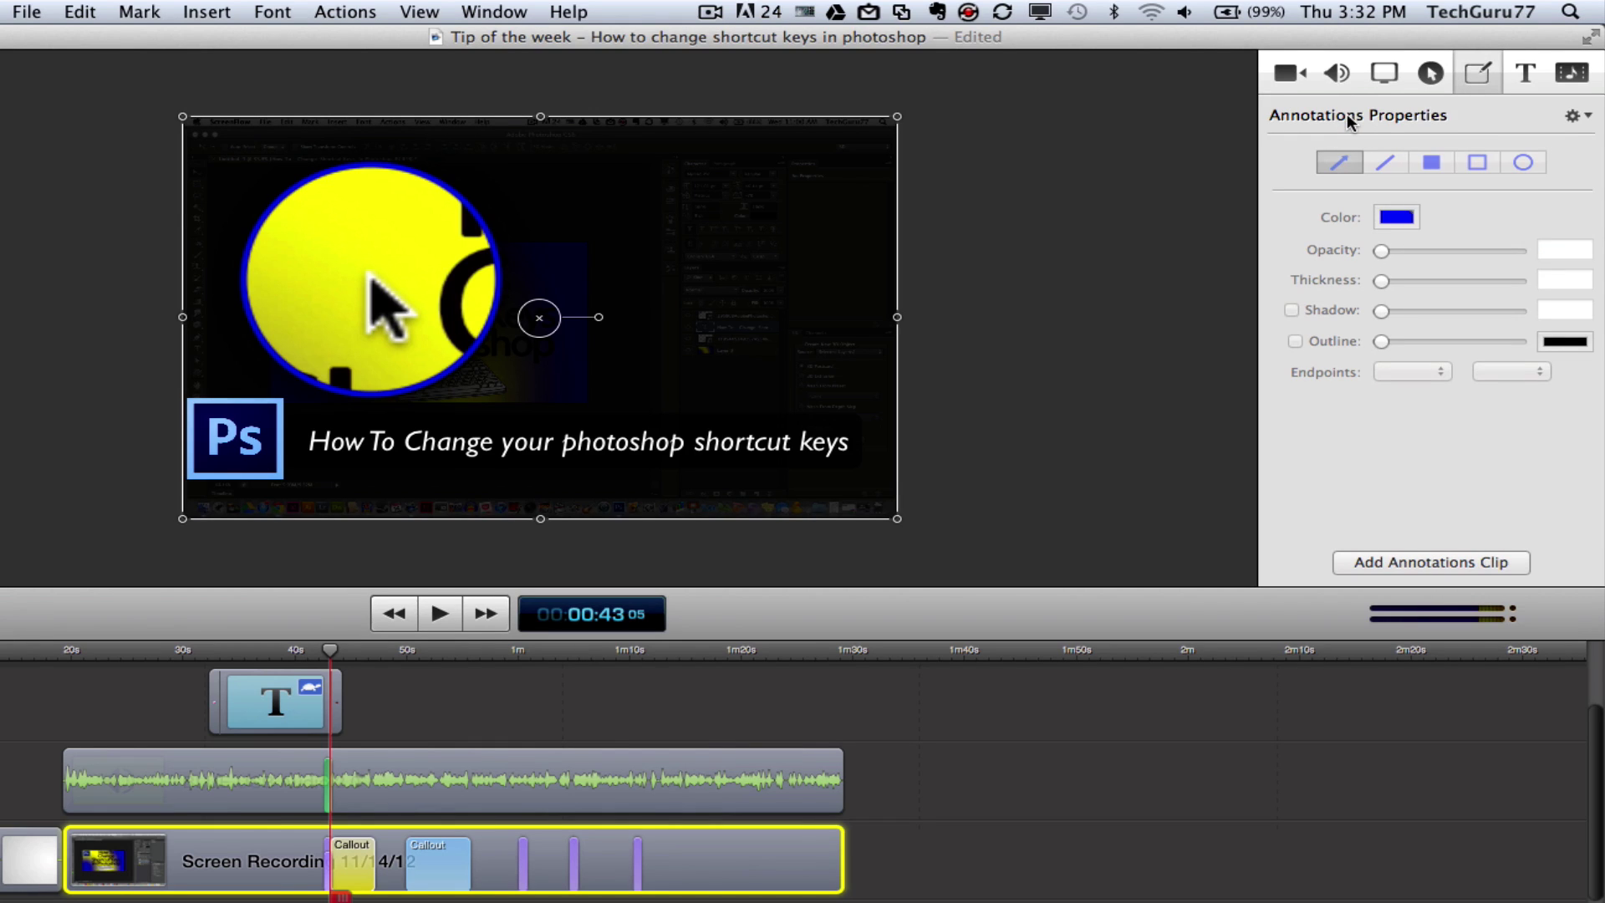
pyautogui.click(654, 651)
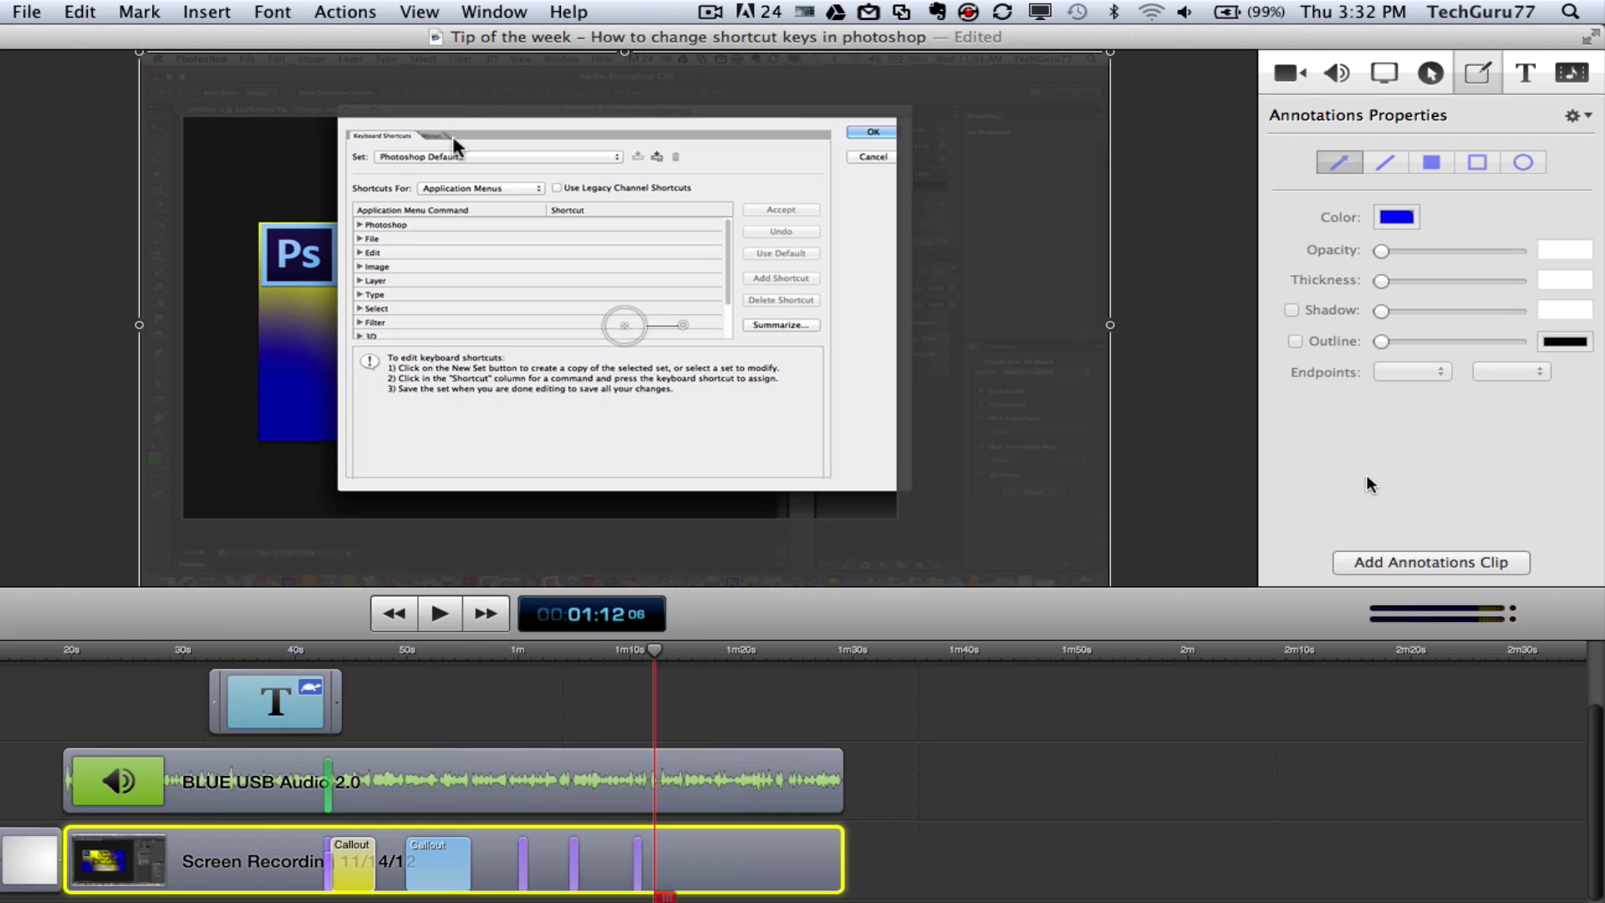
pyautogui.click(1368, 564)
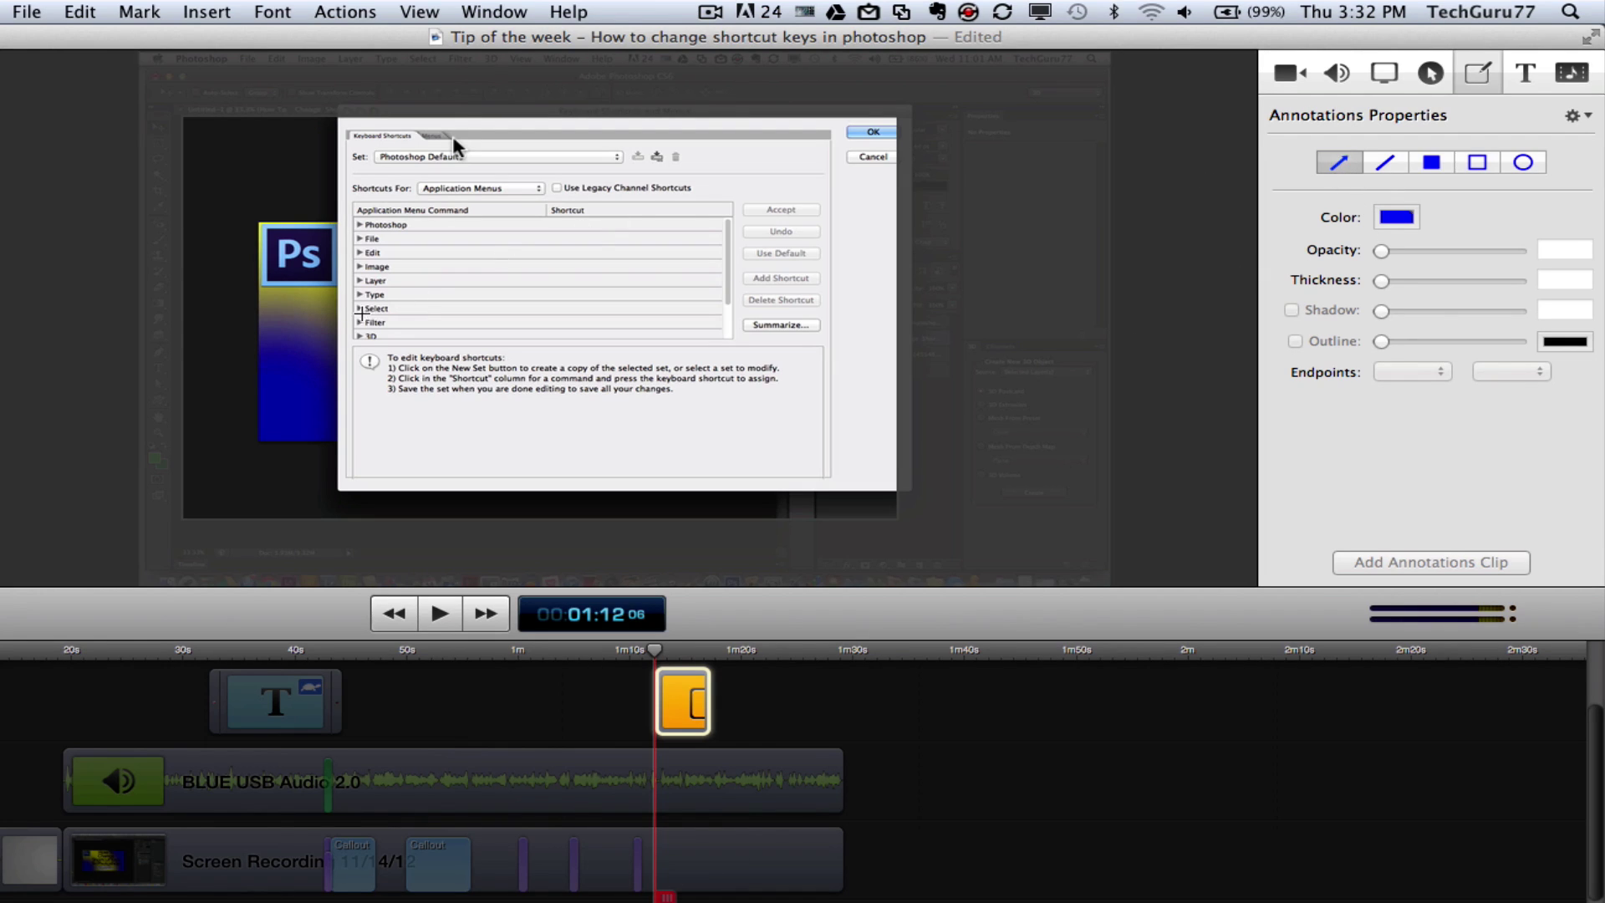
pyautogui.moveTo(353, 317); pyautogui.dragTo(489, 210)
pyautogui.moveTo(665, 315); pyautogui.dragTo(526, 205)
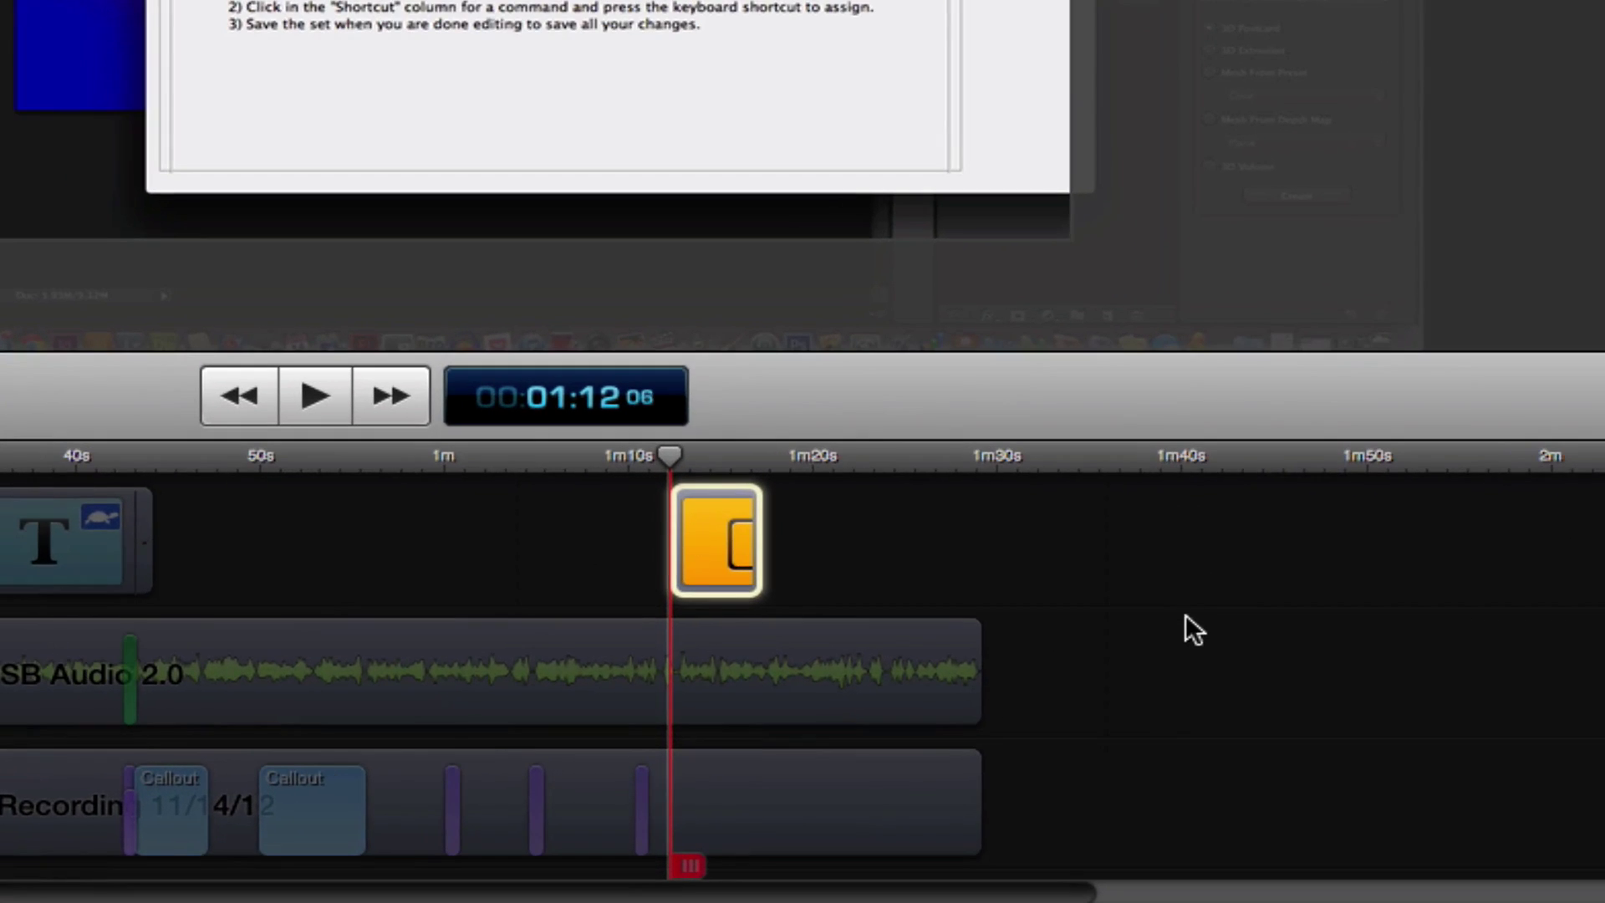
pyautogui.scroll(1, 1160, 629)
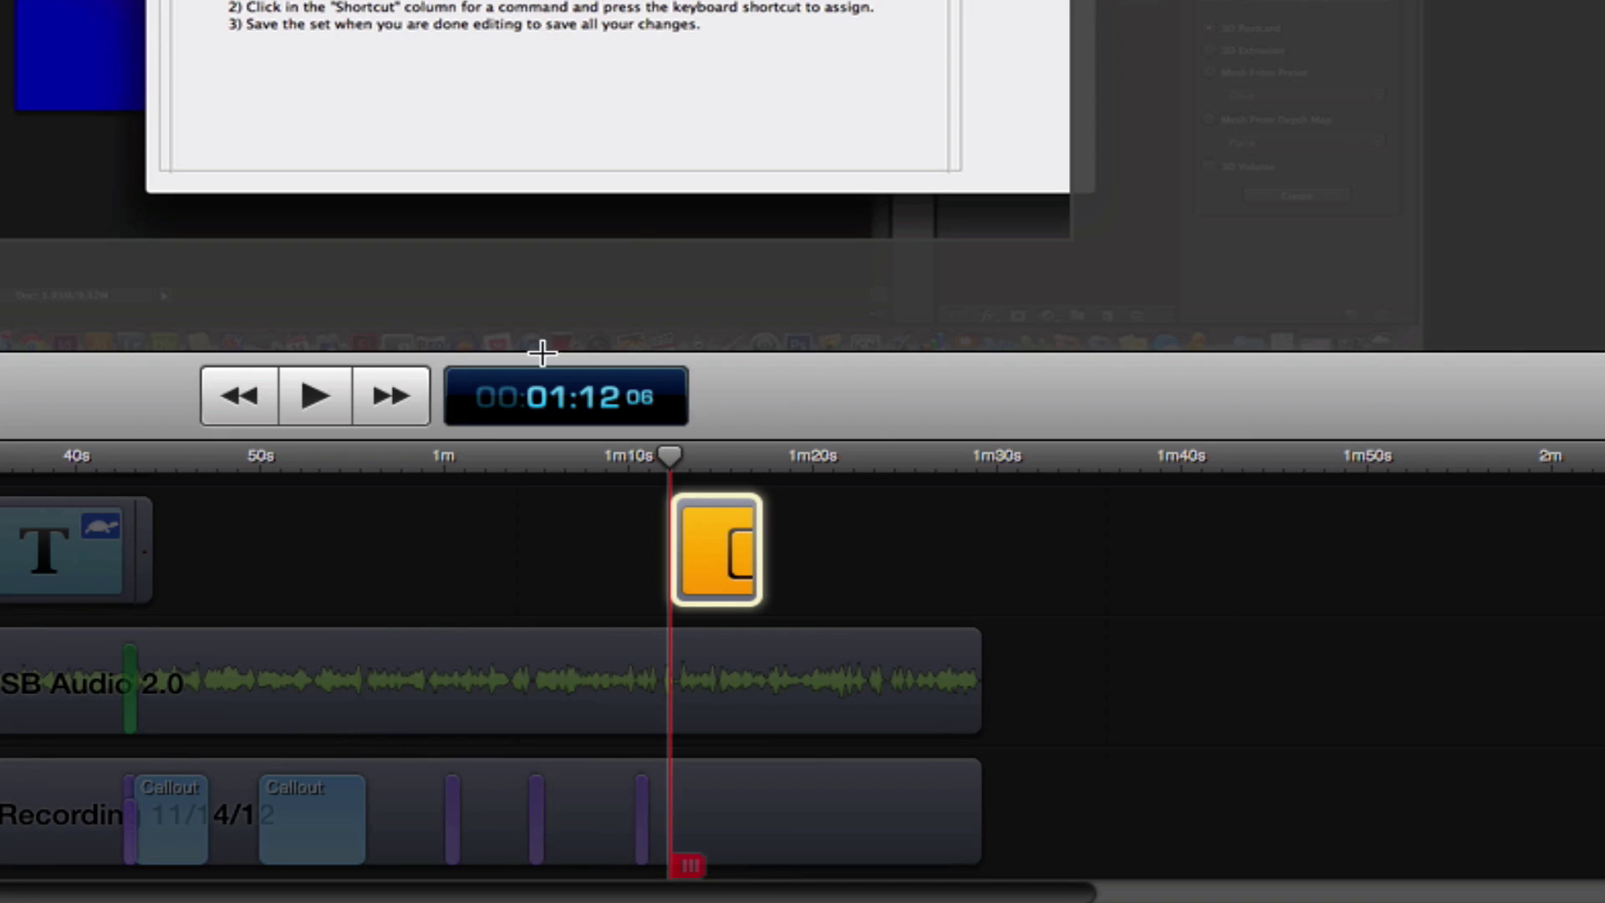
pyautogui.click(716, 542)
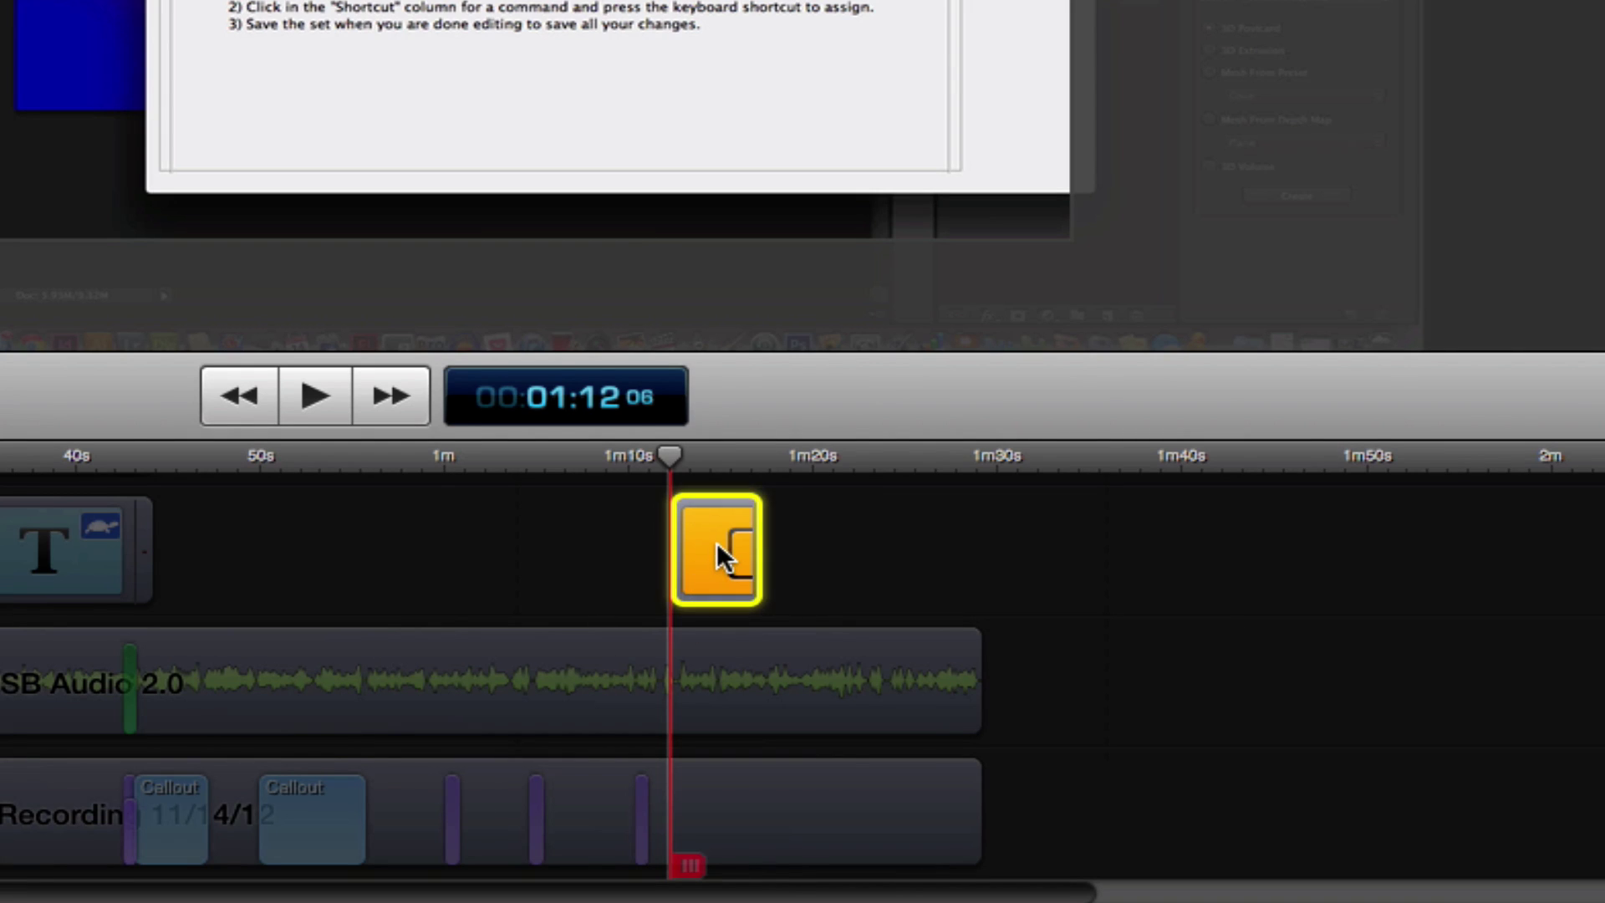
pyautogui.doubleClick(715, 542)
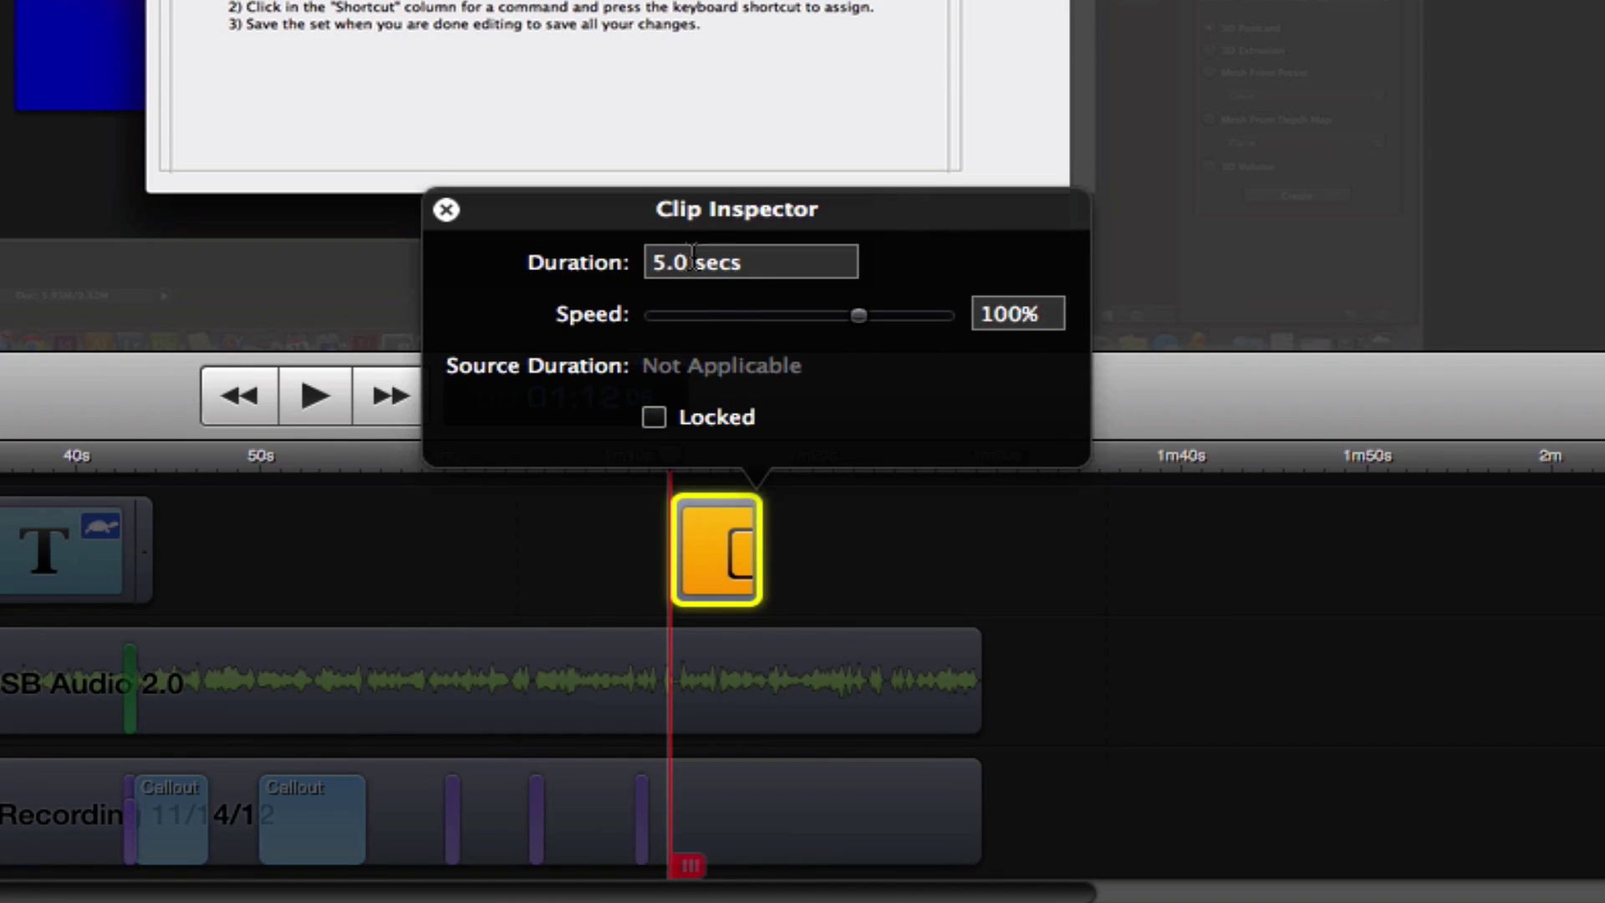
pyautogui.click(447, 209)
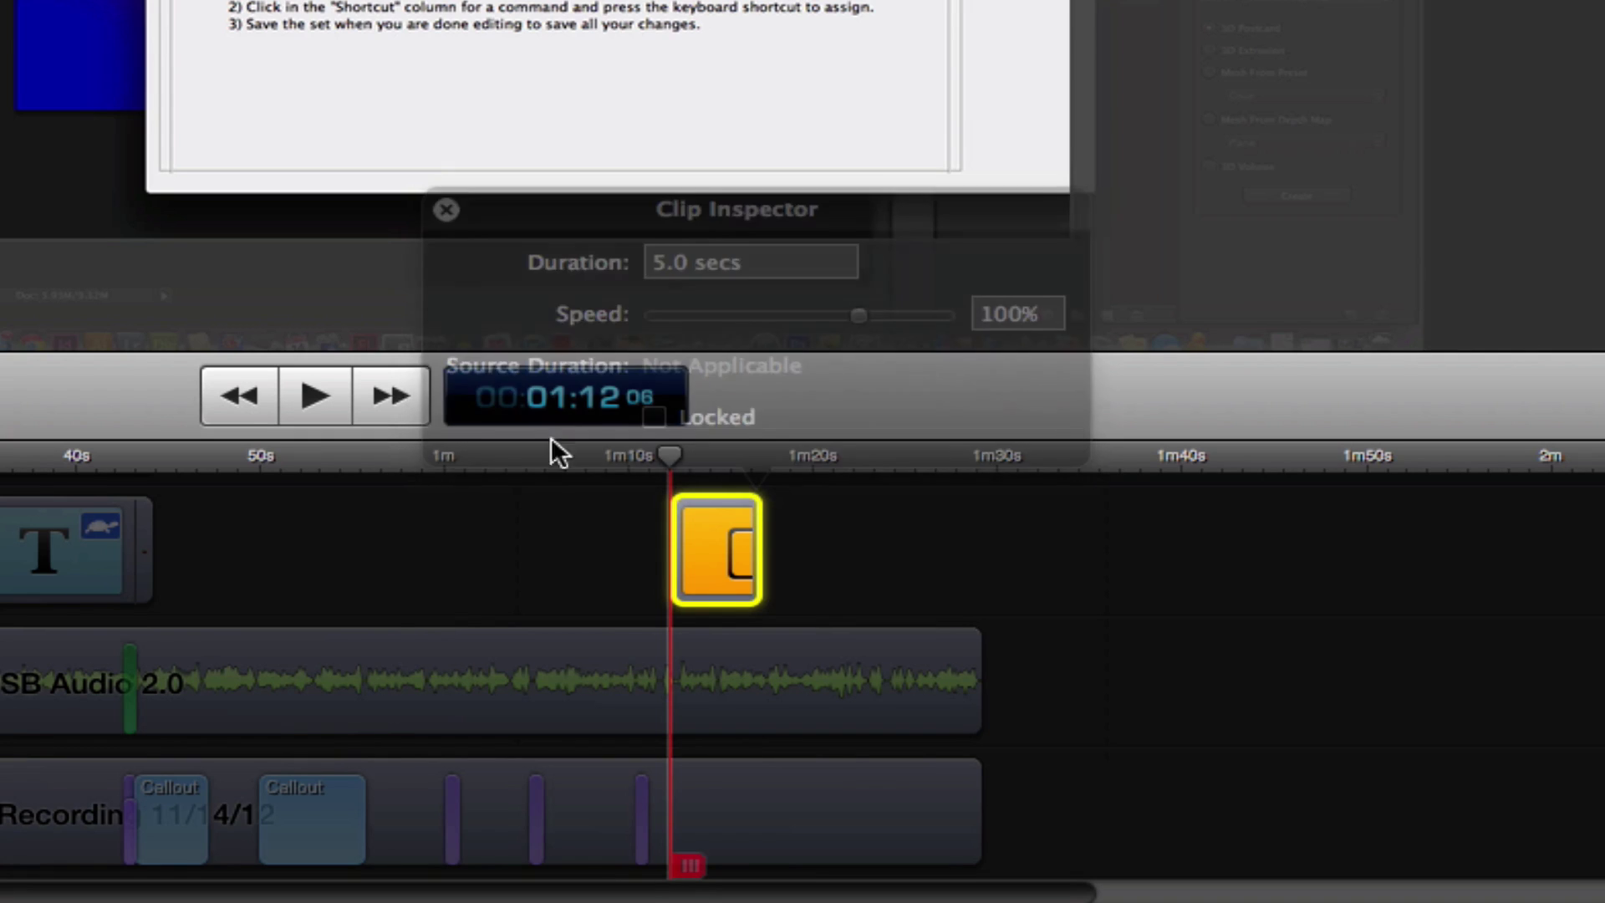
pyautogui.rightClick(720, 525)
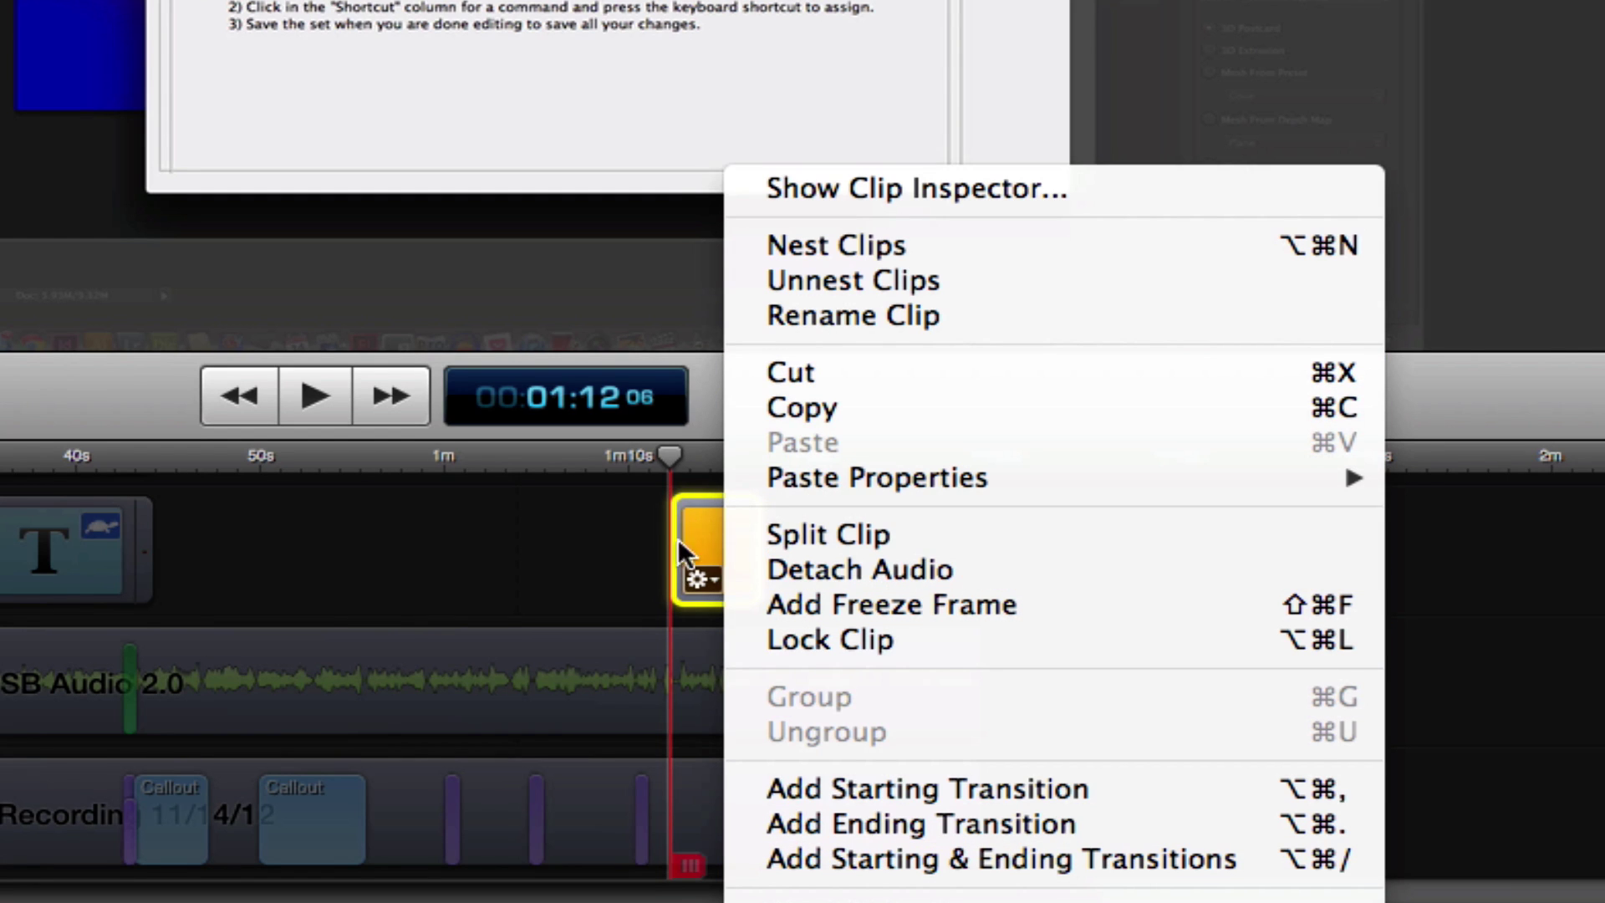
pyautogui.click(629, 515)
pyautogui.click(629, 514)
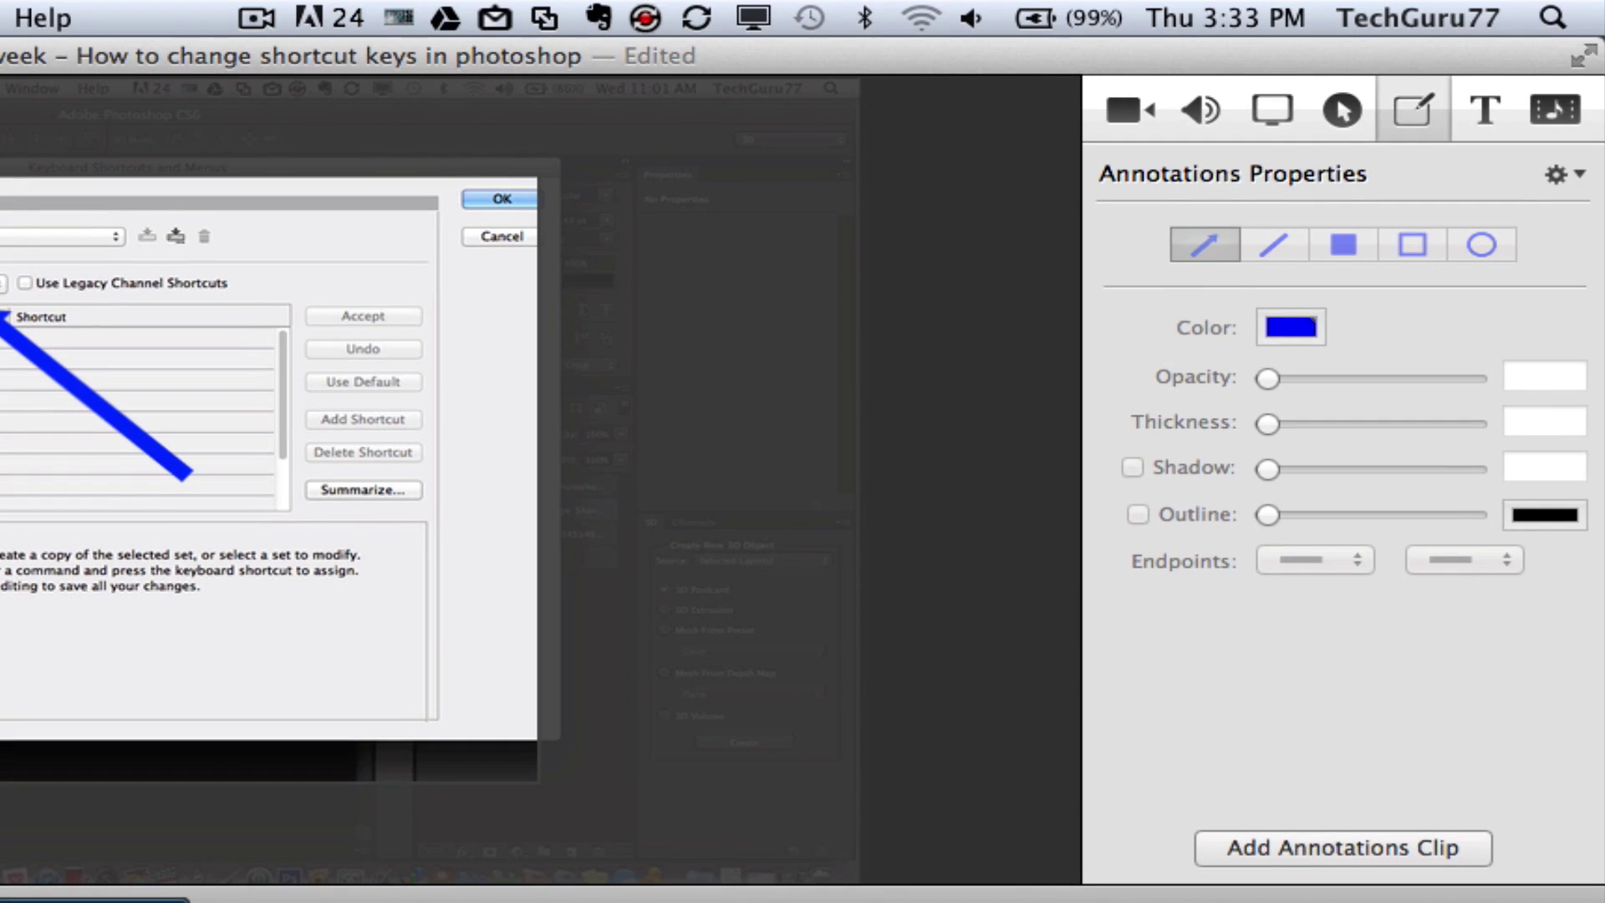
# - Add a text box over the shortcuts list reading 'Techguru'
pyautogui.click(1473, 110)
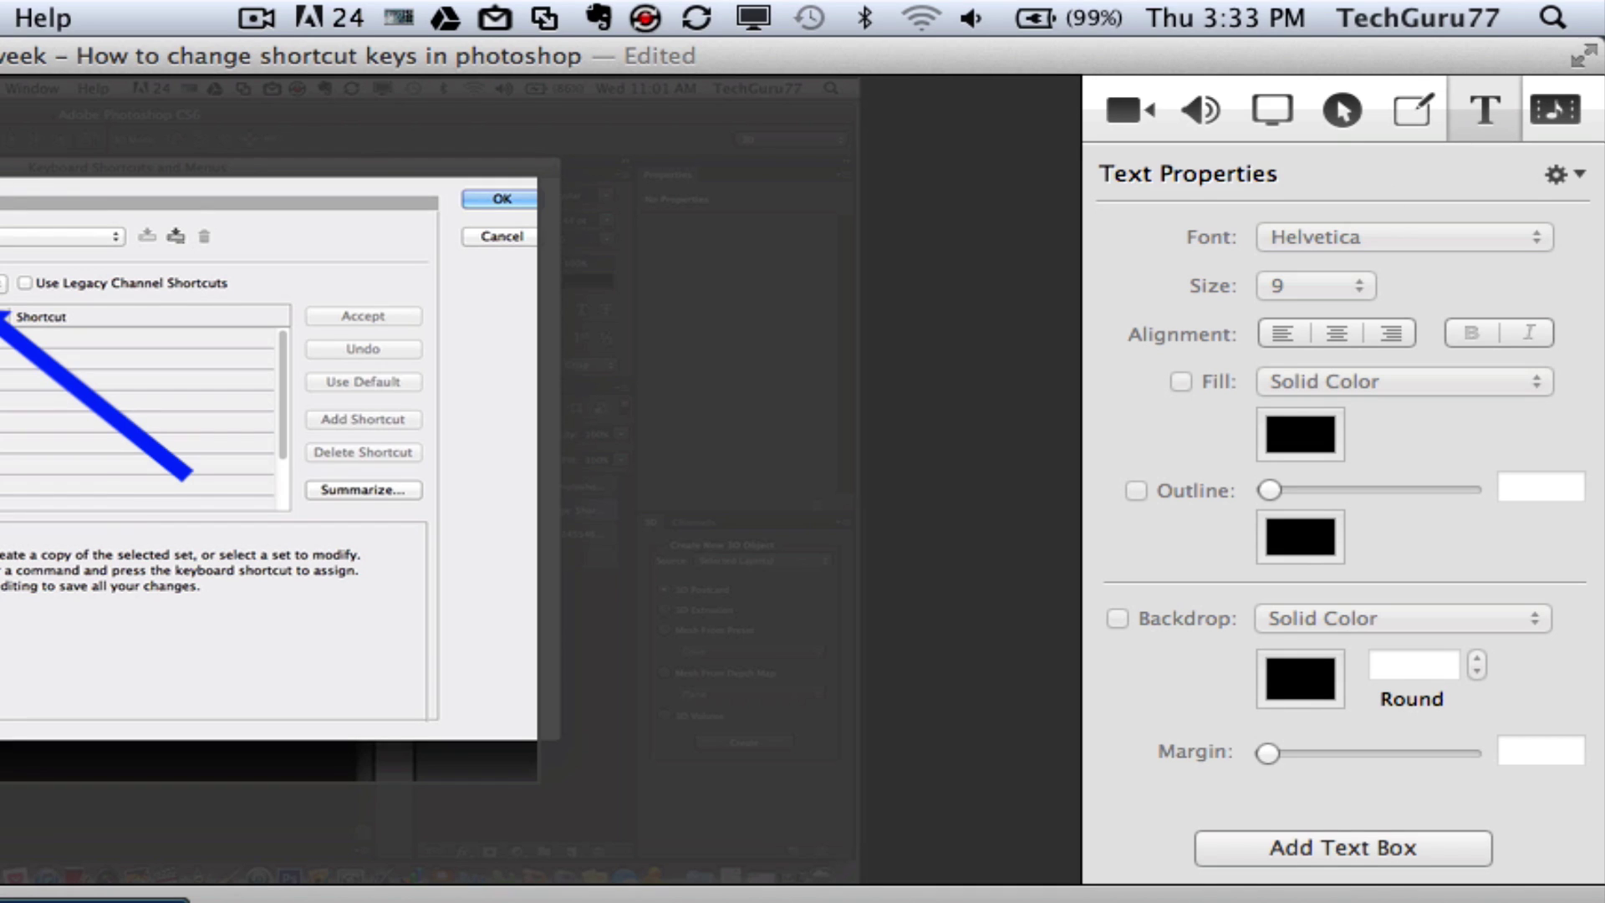
pyautogui.click(713, 730)
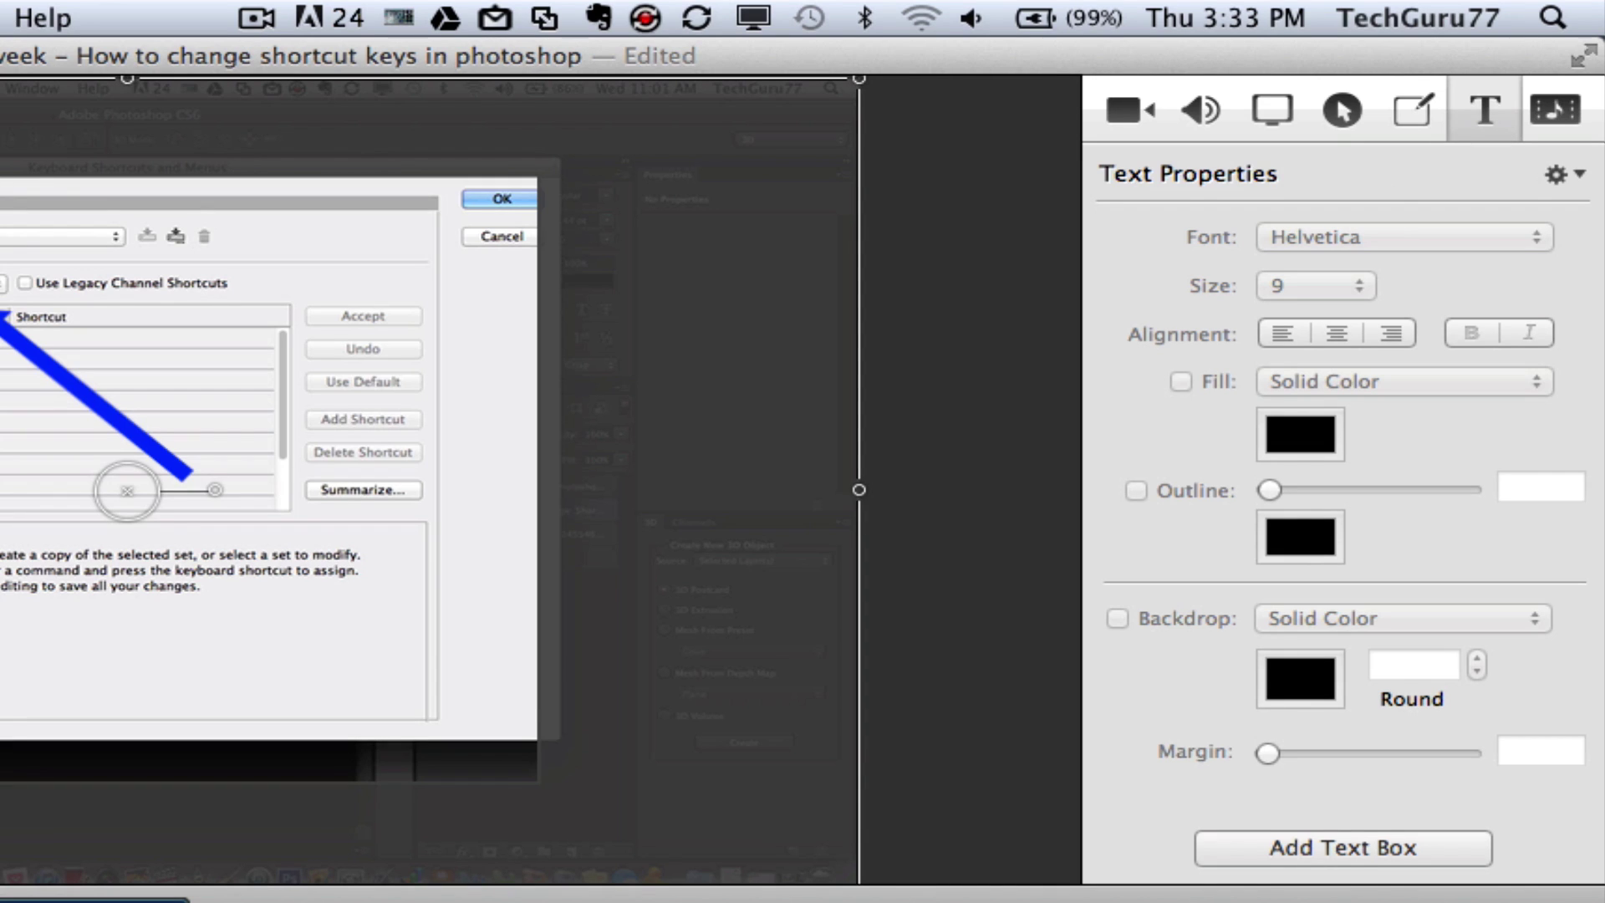
pyautogui.click(1286, 844)
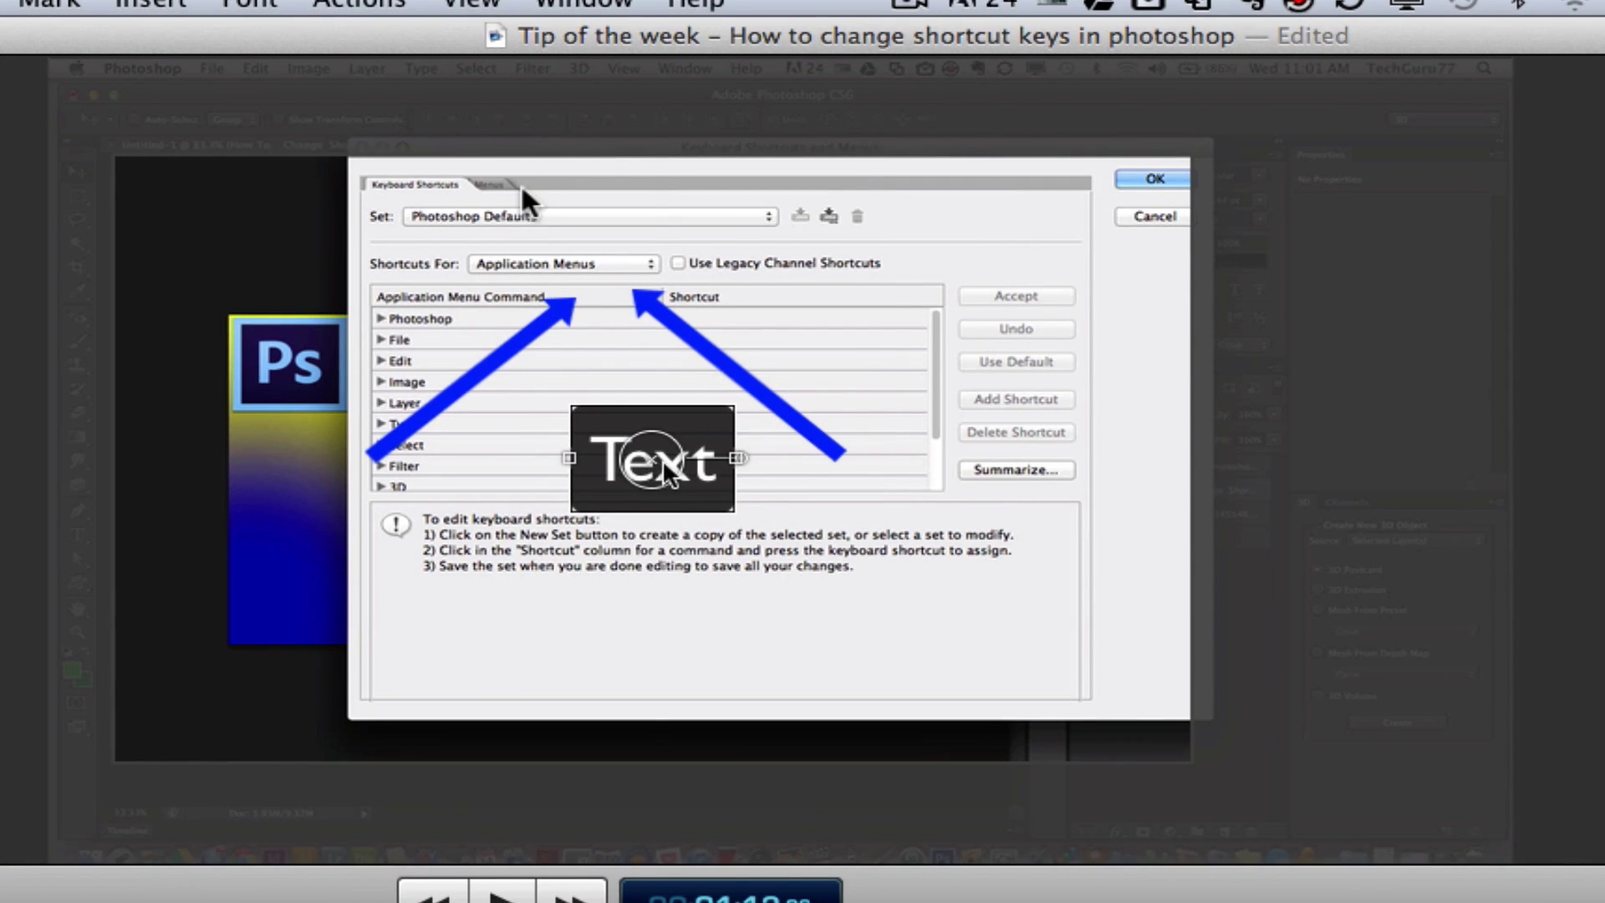
pyautogui.moveTo(669, 473)
pyautogui.mouseDown()
pyautogui.moveTo(673, 485)
pyautogui.moveTo(579, 435)
pyautogui.moveTo(582, 611)
pyautogui.moveTo(709, 452)
pyautogui.moveTo(689, 494)
pyautogui.moveTo(706, 497)
pyautogui.mouseUp()
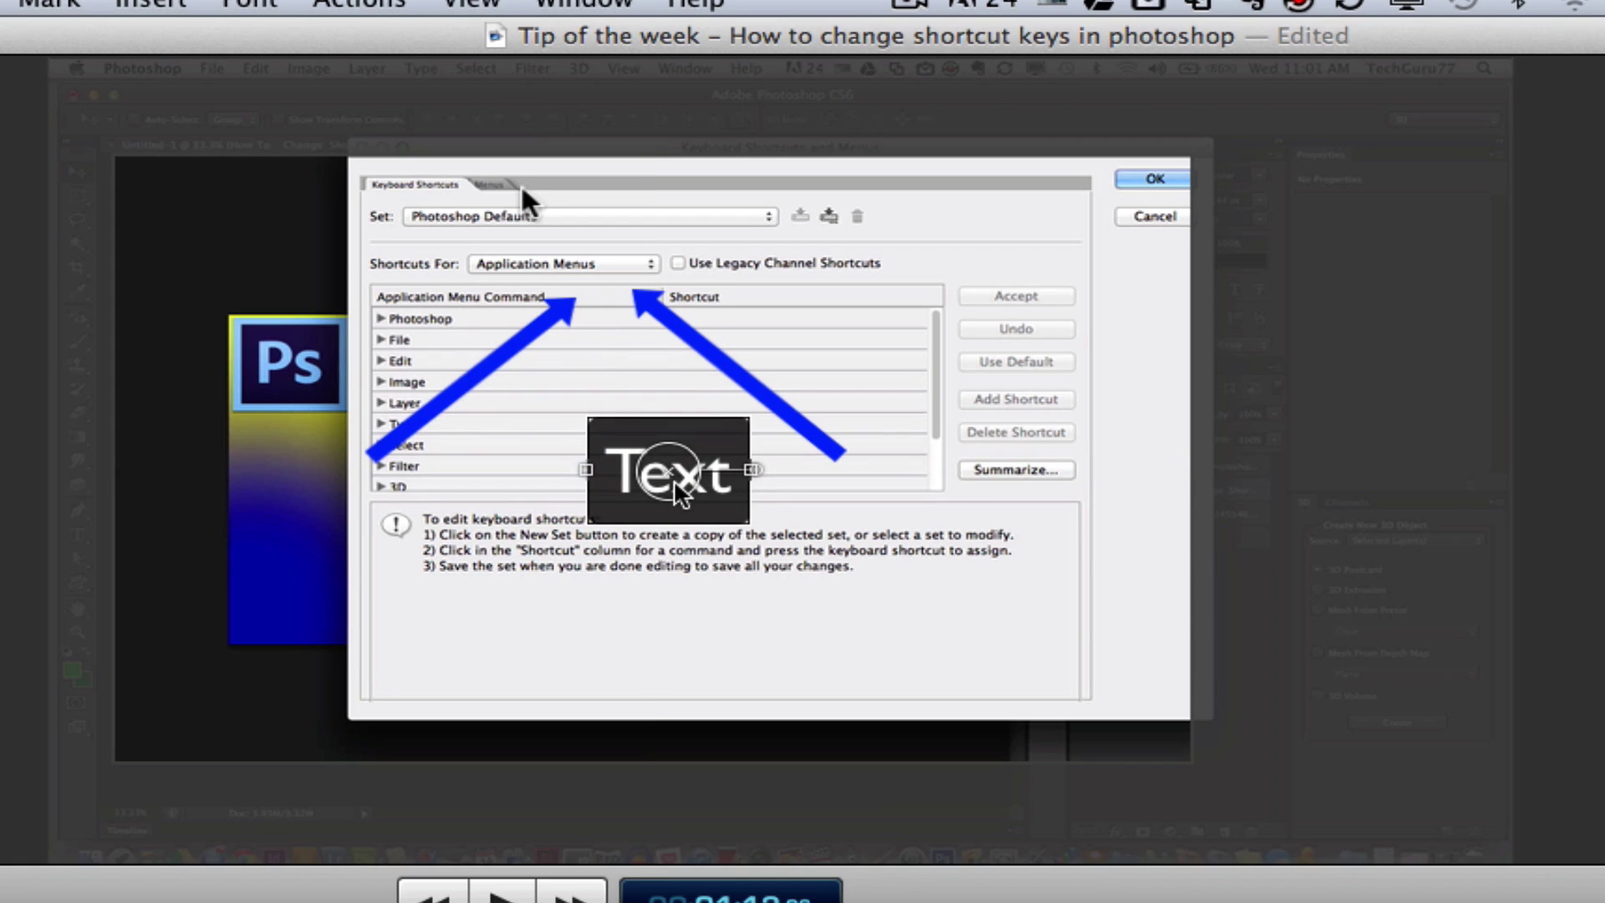
pyautogui.doubleClick(677, 494)
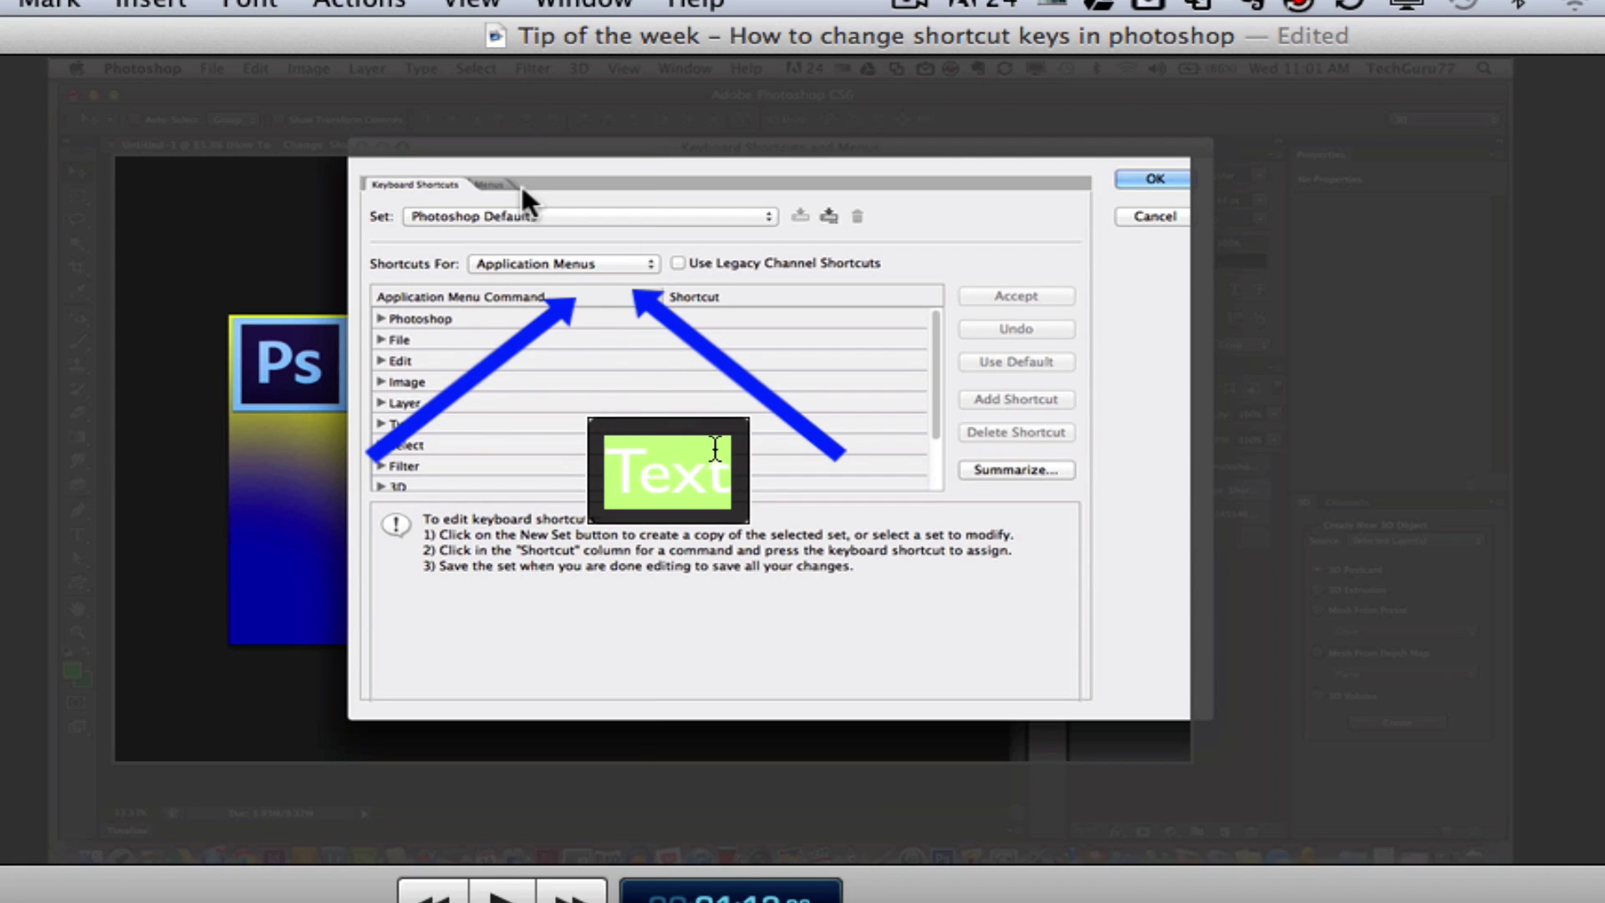
pyautogui.write('Techg')
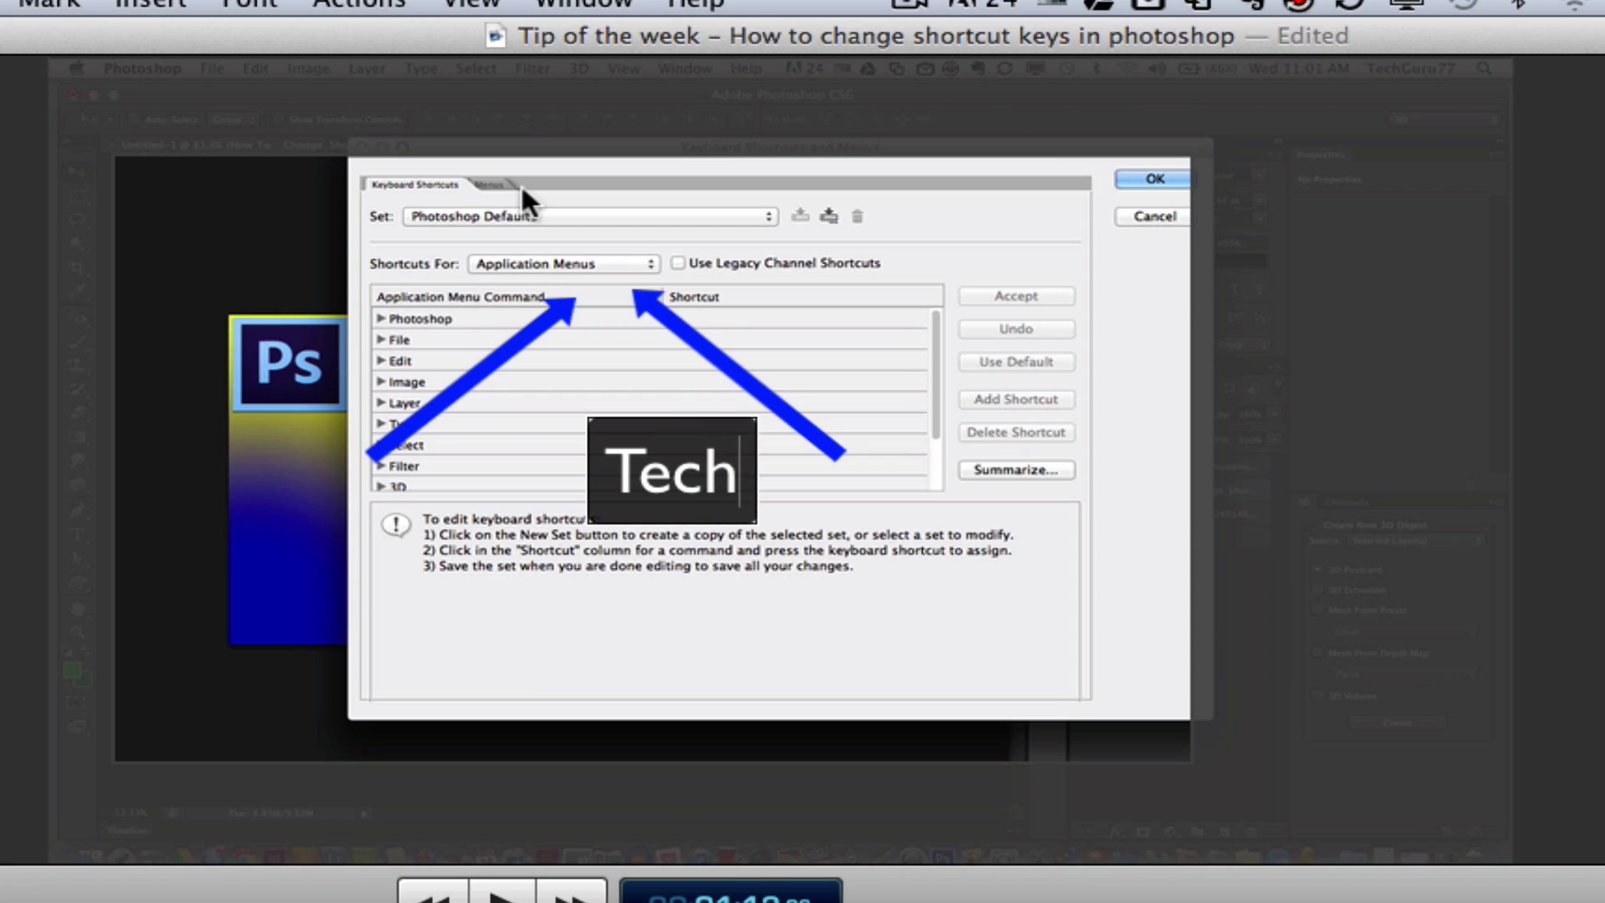
pyautogui.write('uru')
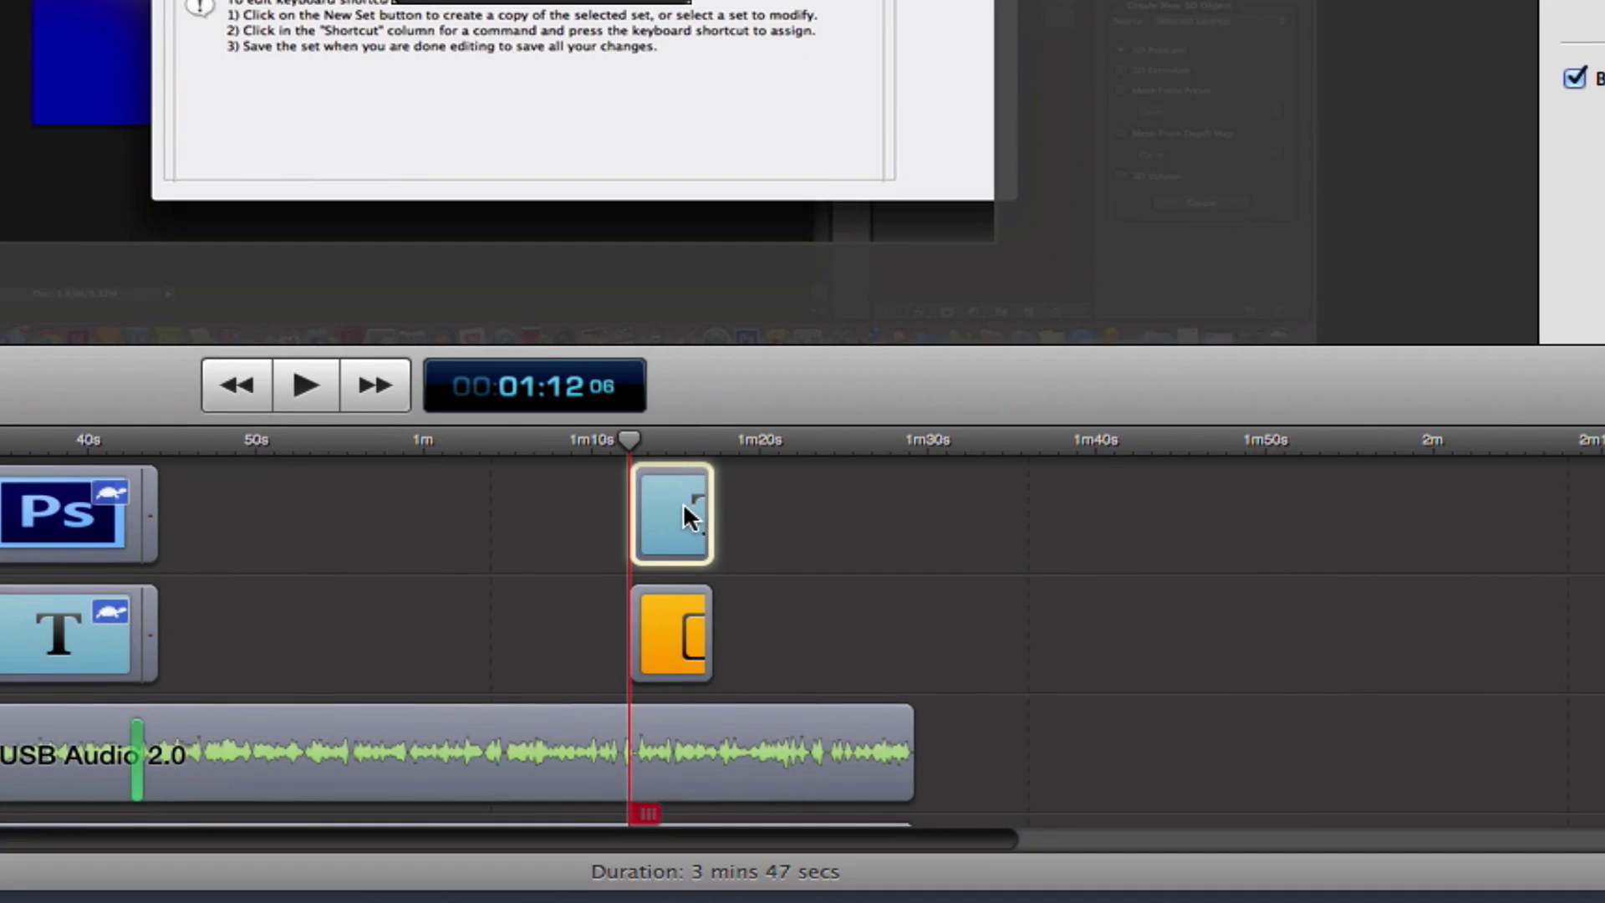
# - Open the Techguru text clip's duration settings from the timeline
pyautogui.rightClick(681, 502)
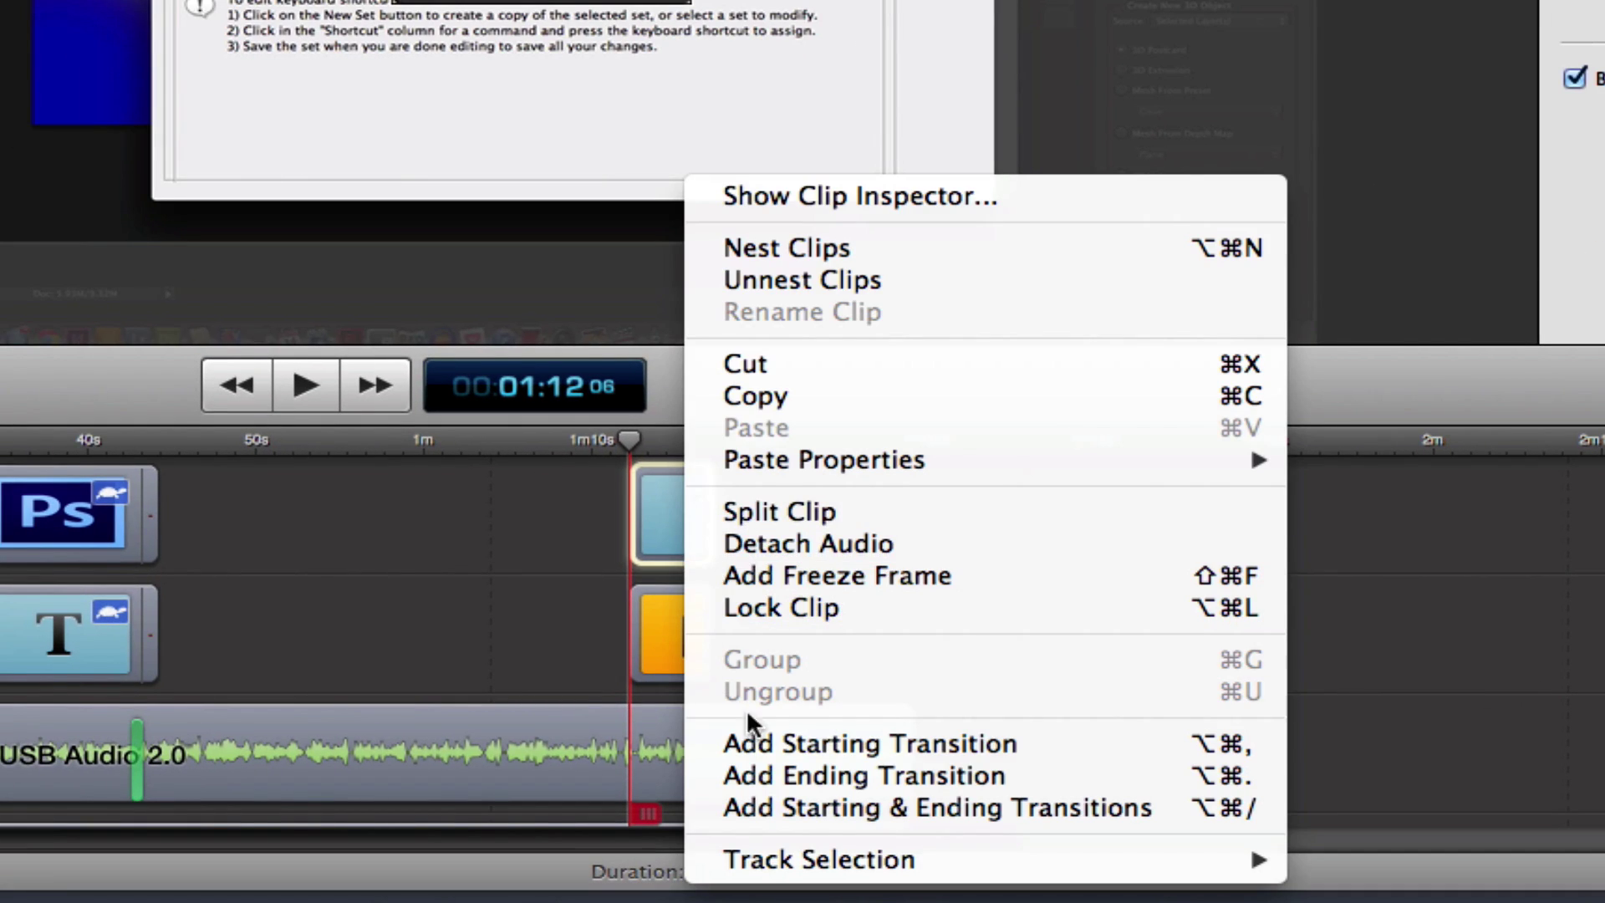
pyautogui.click(667, 498)
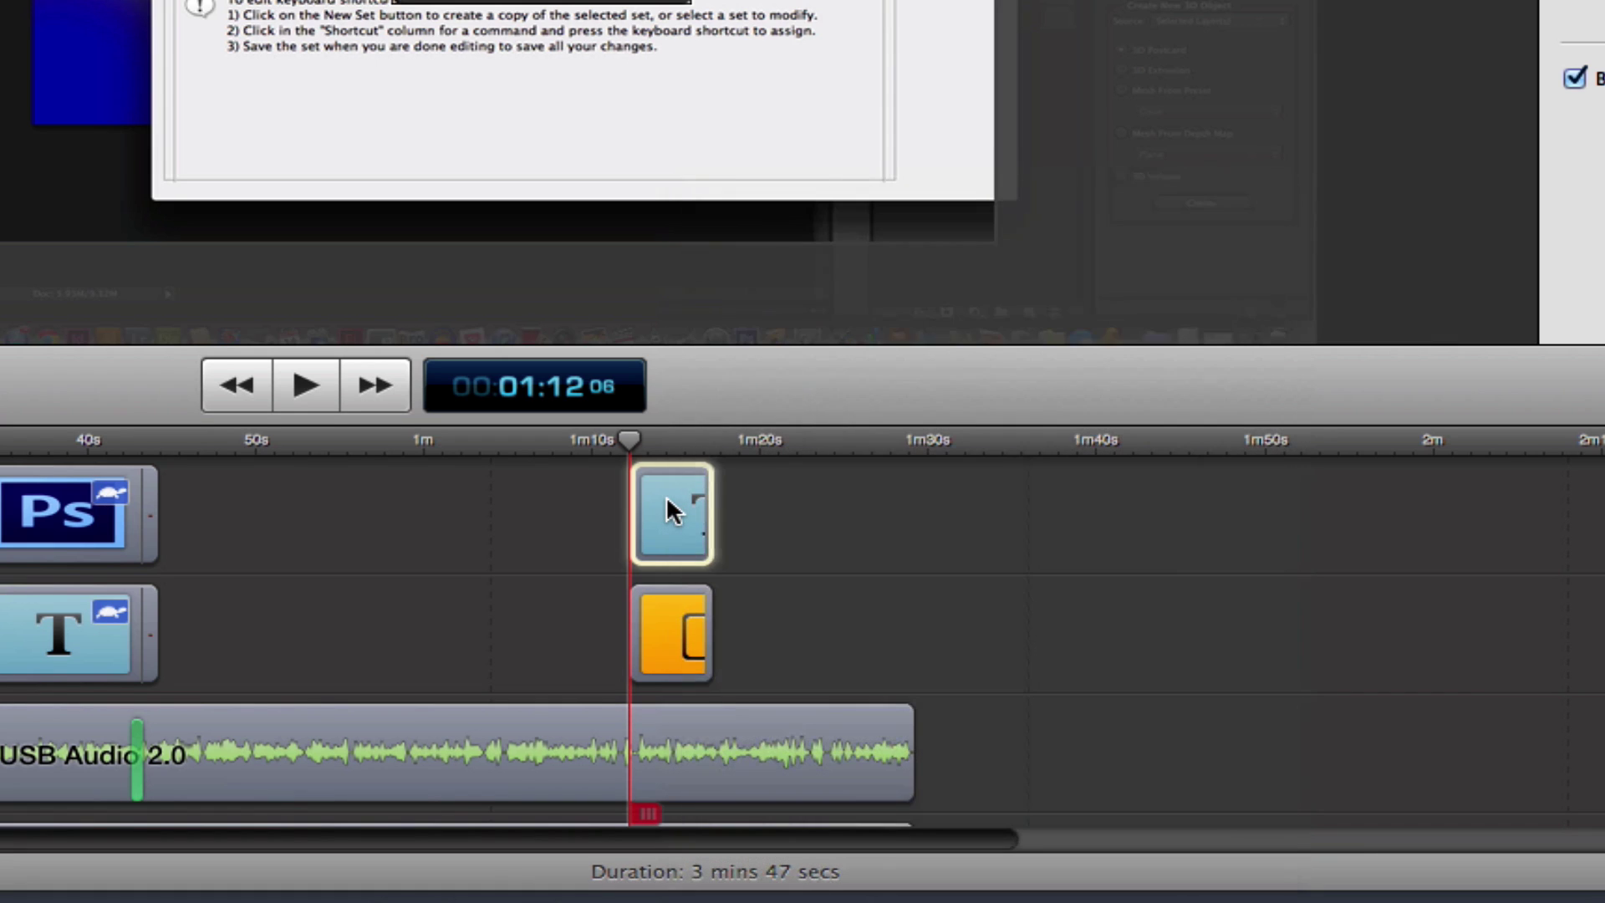
pyautogui.doubleClick(669, 500)
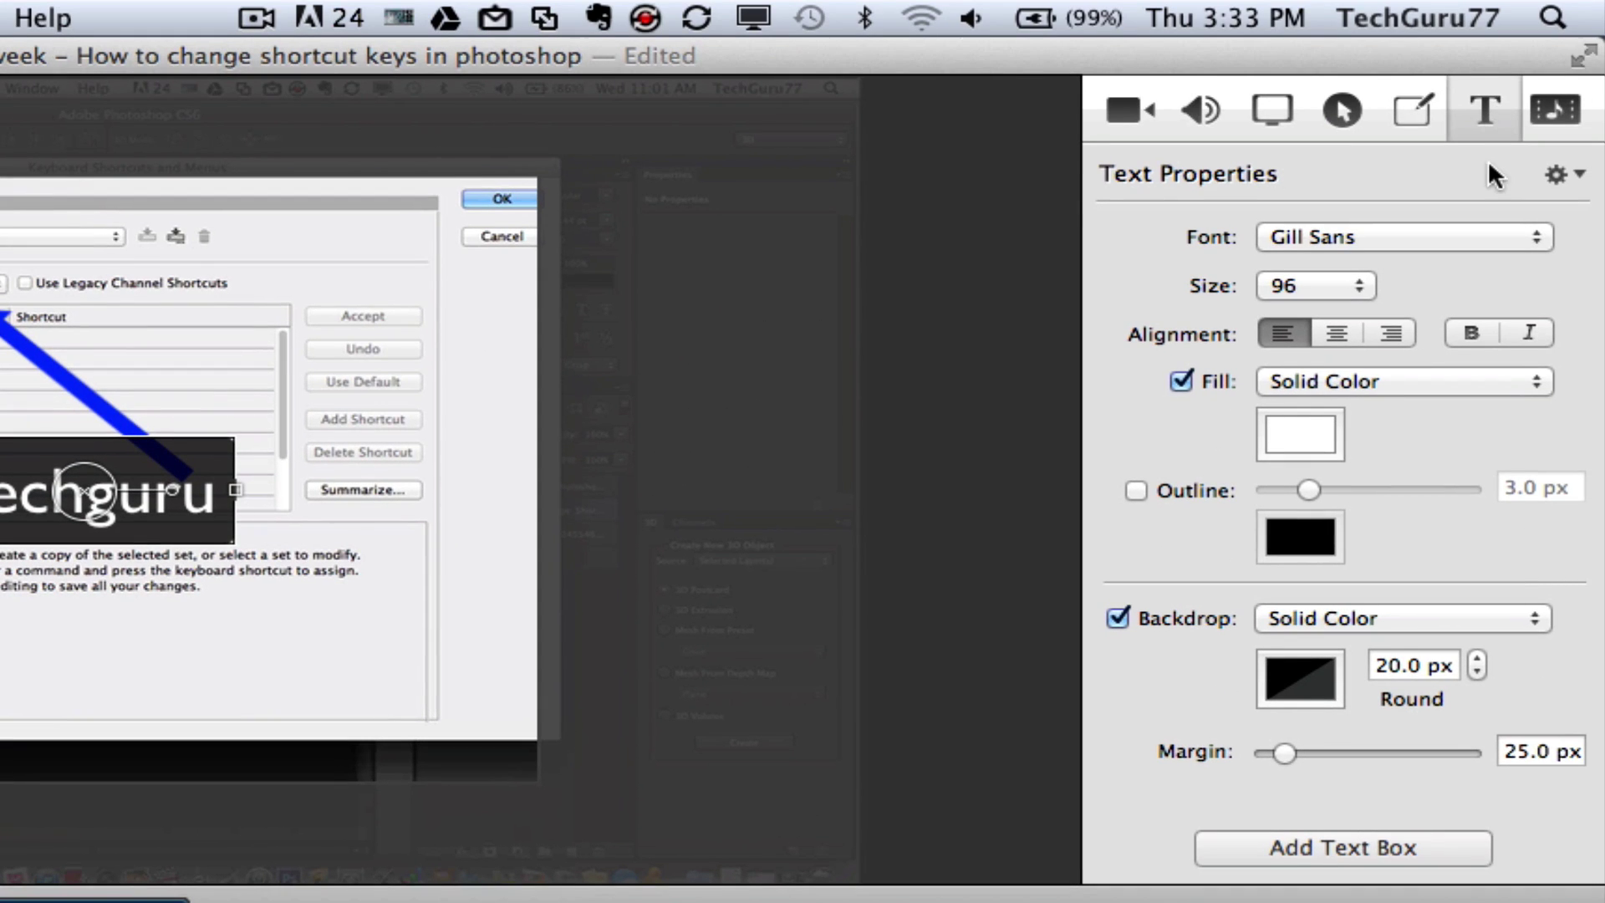
# - Select PixelmatorAppLogo.png from Desktop > Youtube Stuff in the Add Media dialog
pyautogui.click(1561, 109)
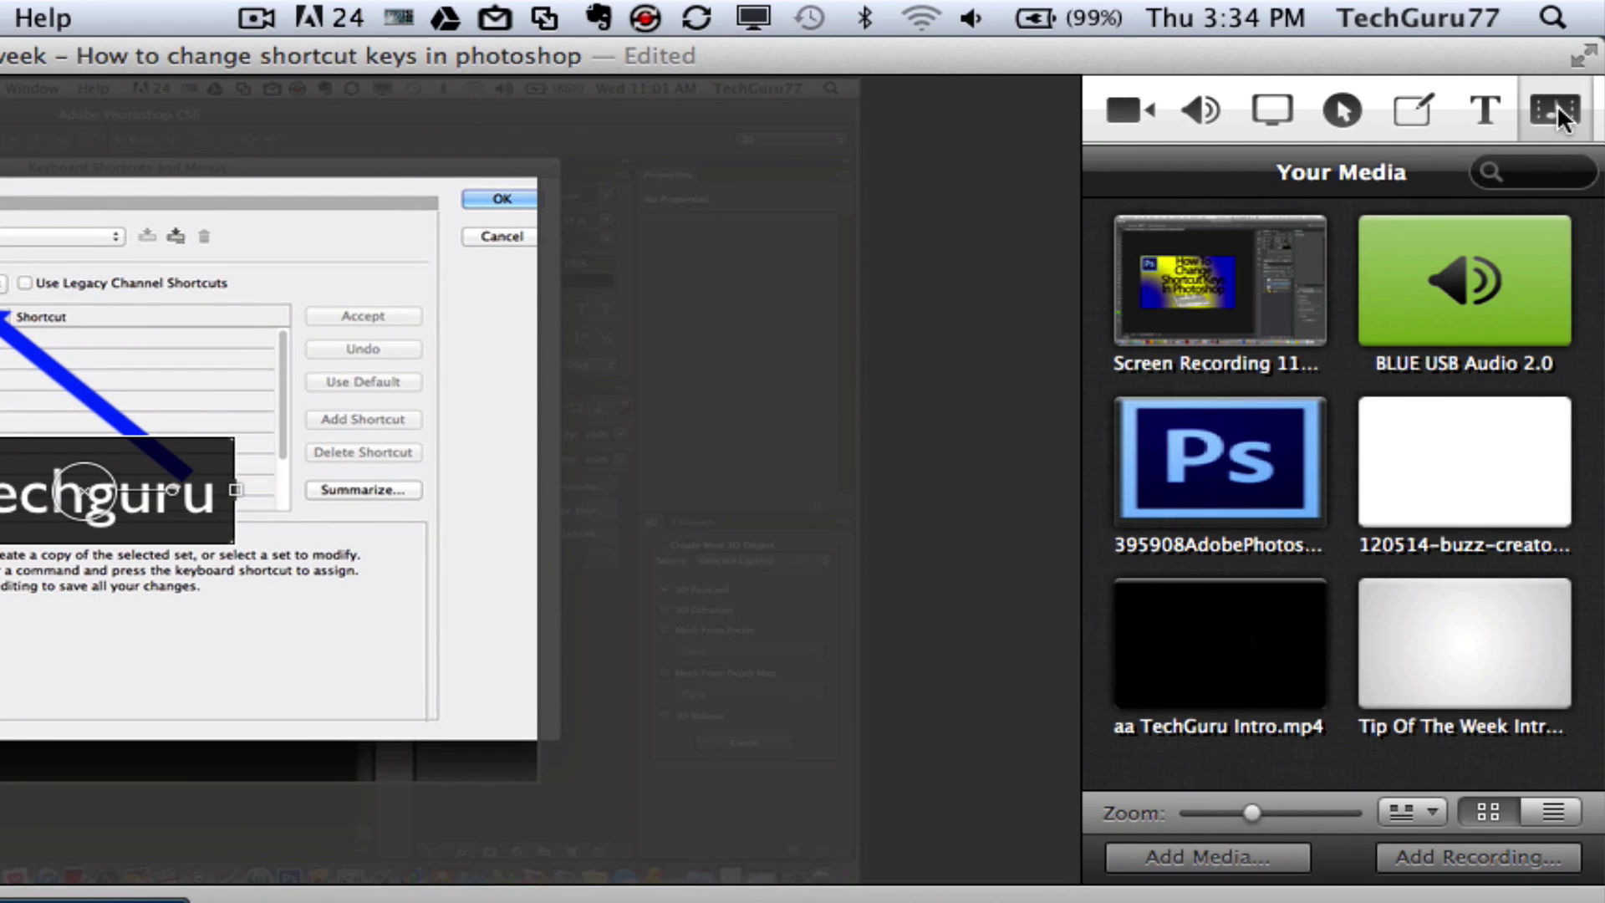
pyautogui.moveTo(1167, 489)
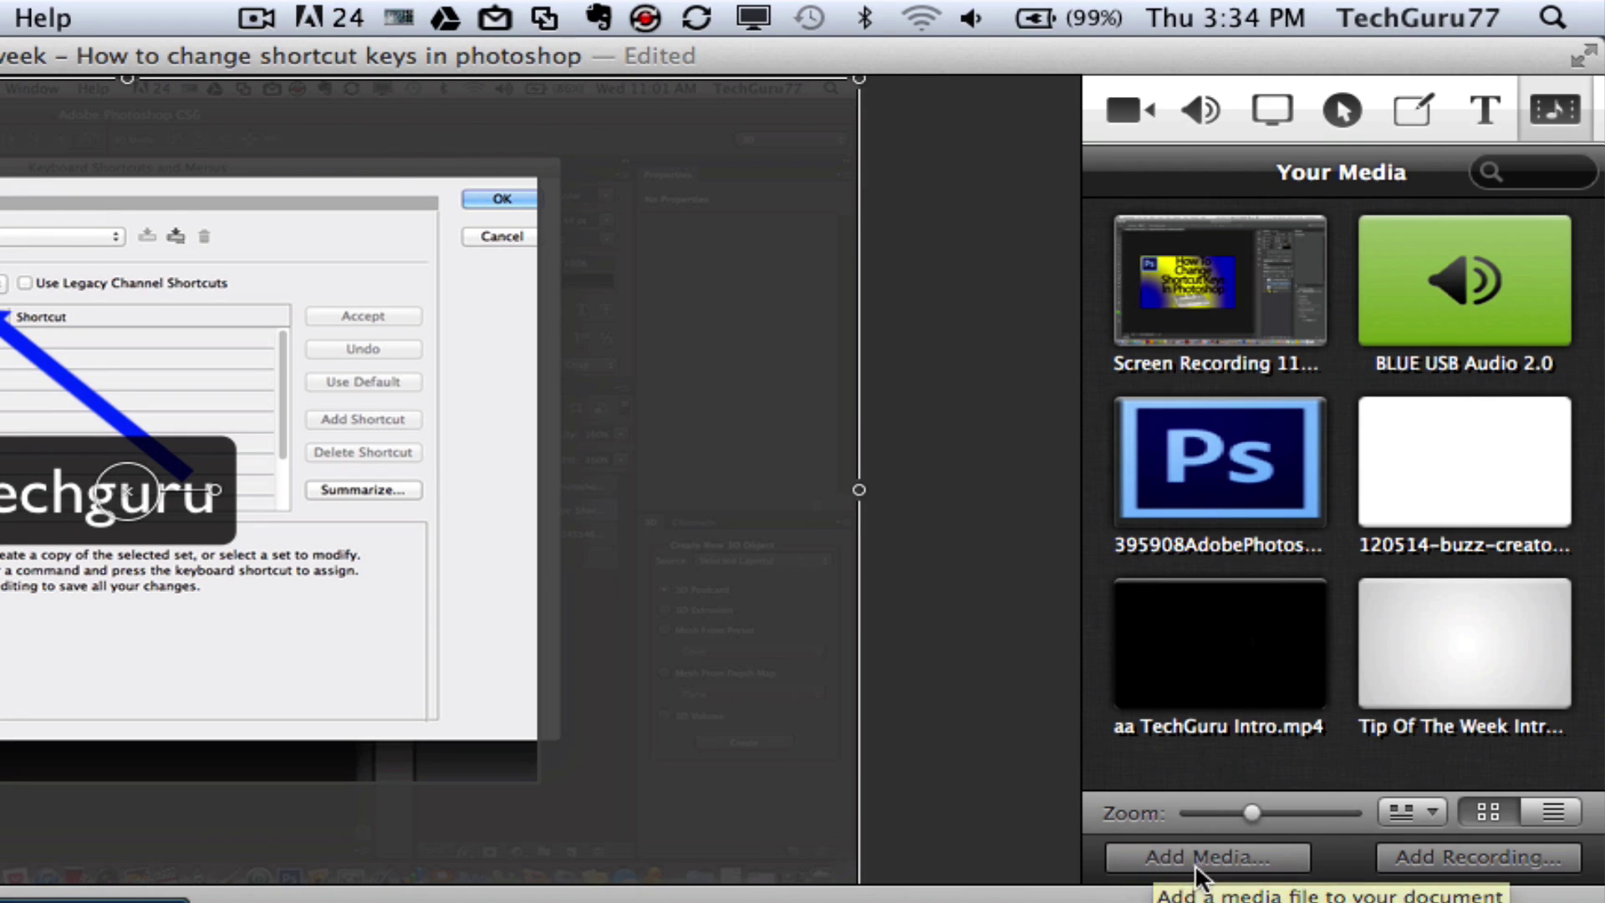
pyautogui.click(1196, 857)
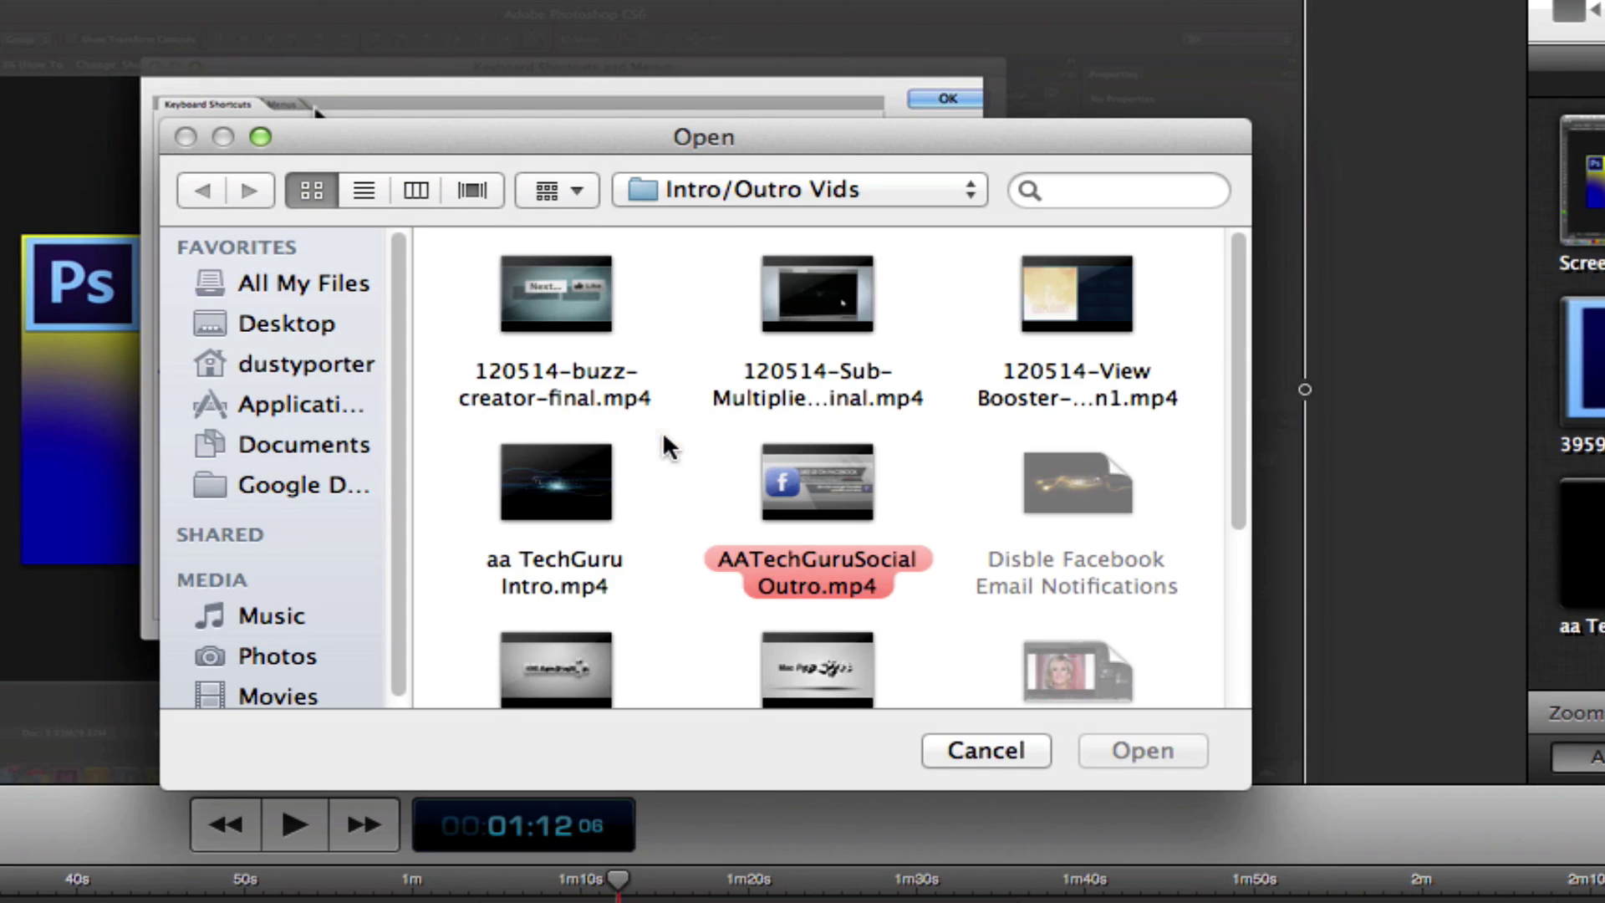
pyautogui.click(287, 326)
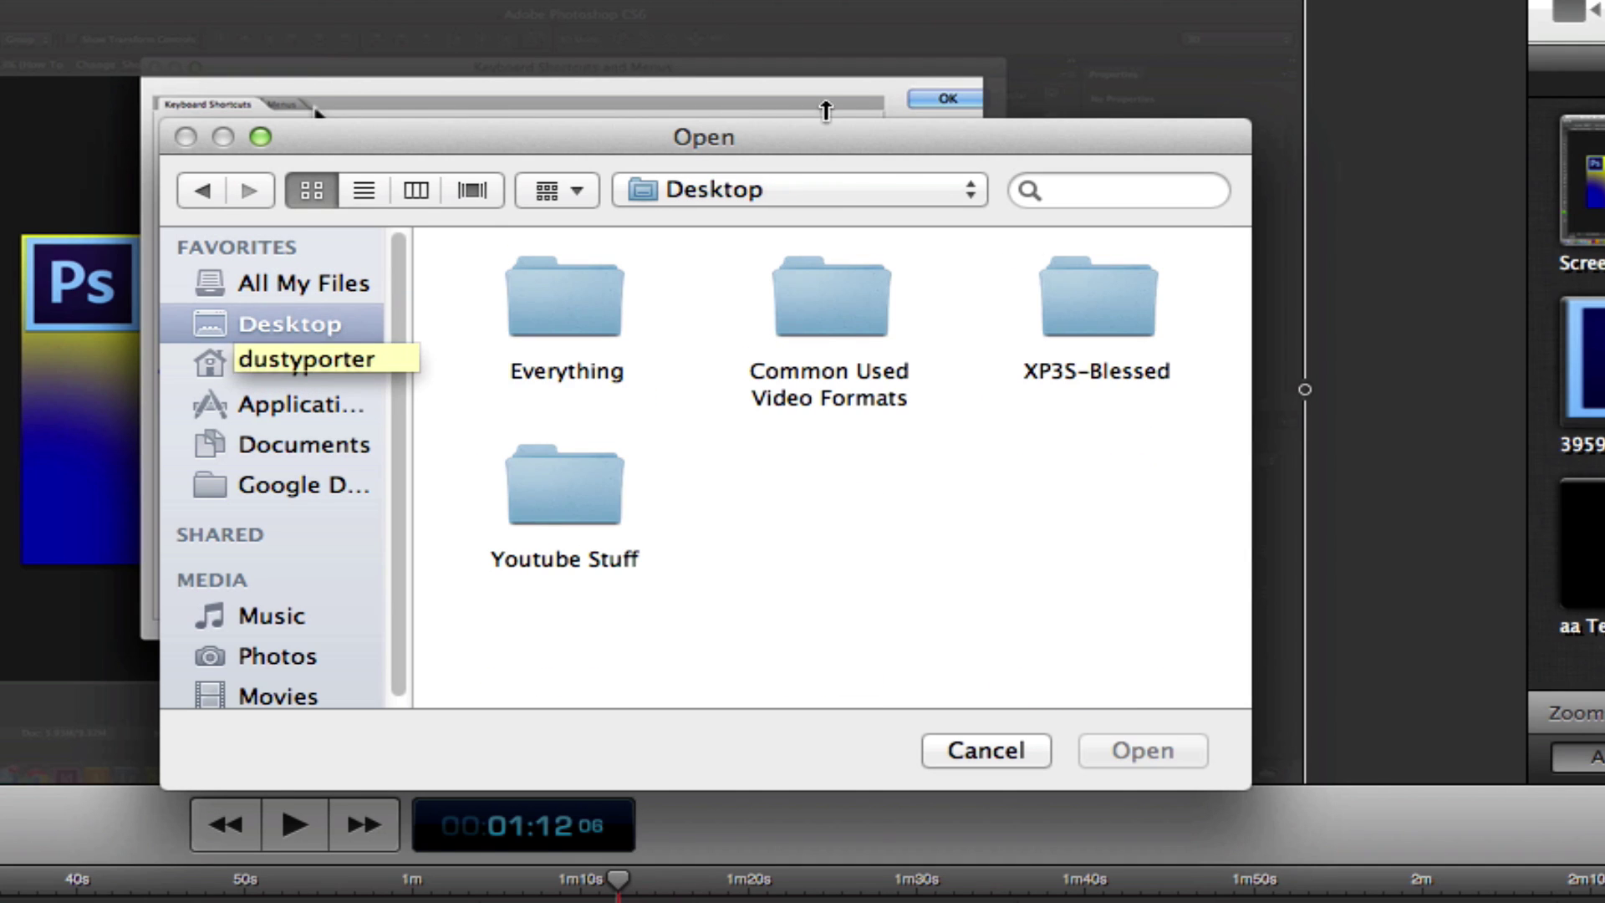
pyautogui.doubleClick(555, 495)
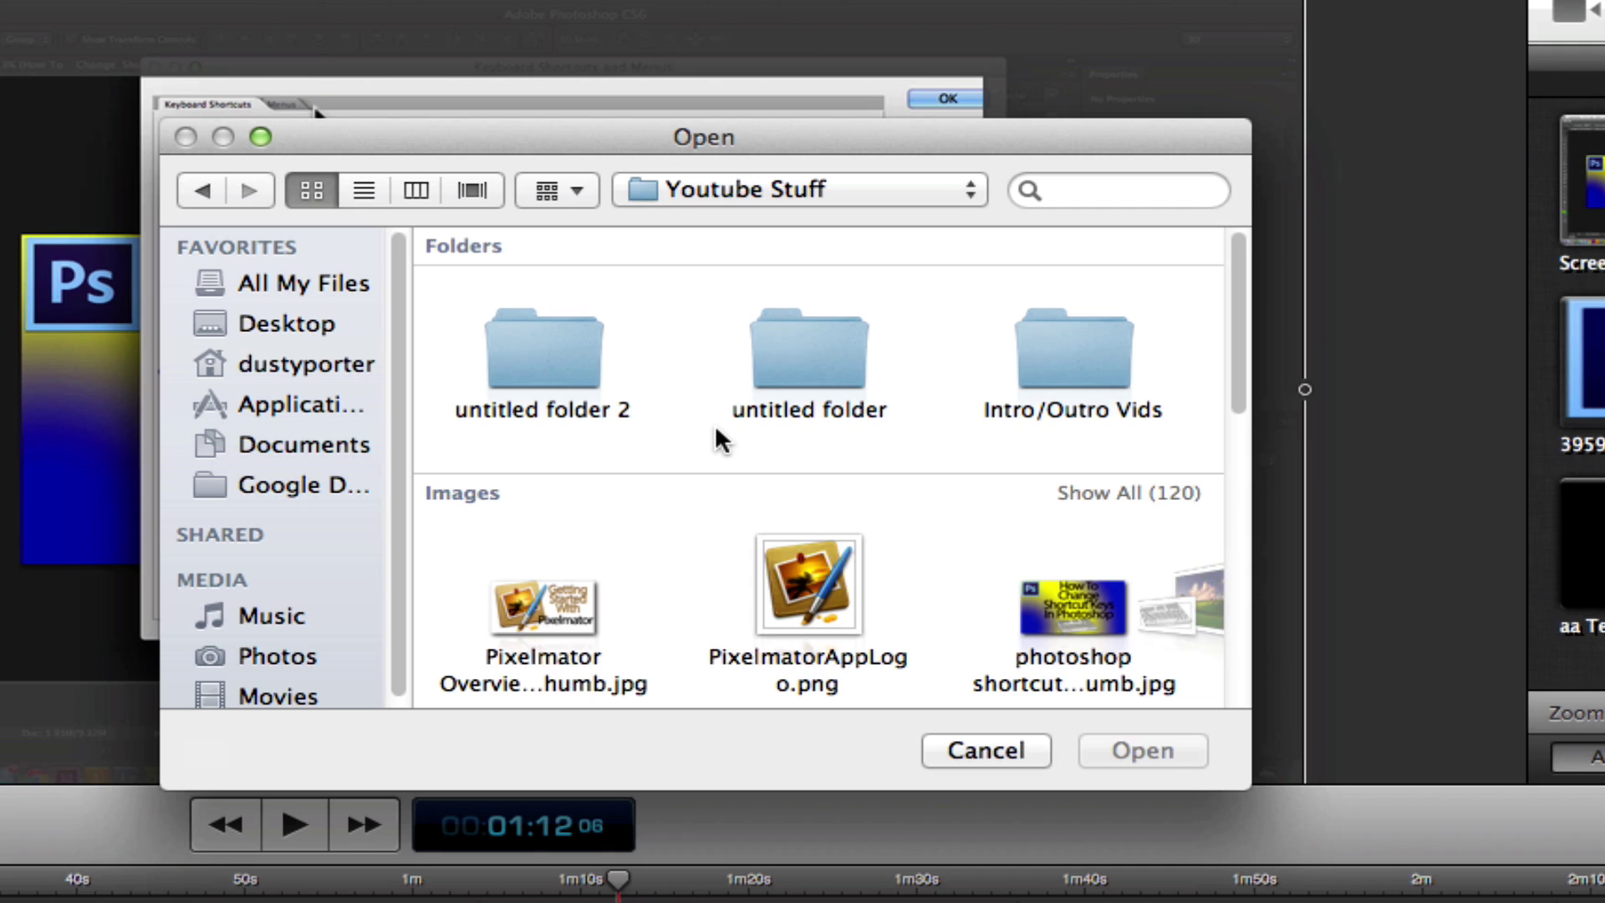
pyautogui.click(788, 560)
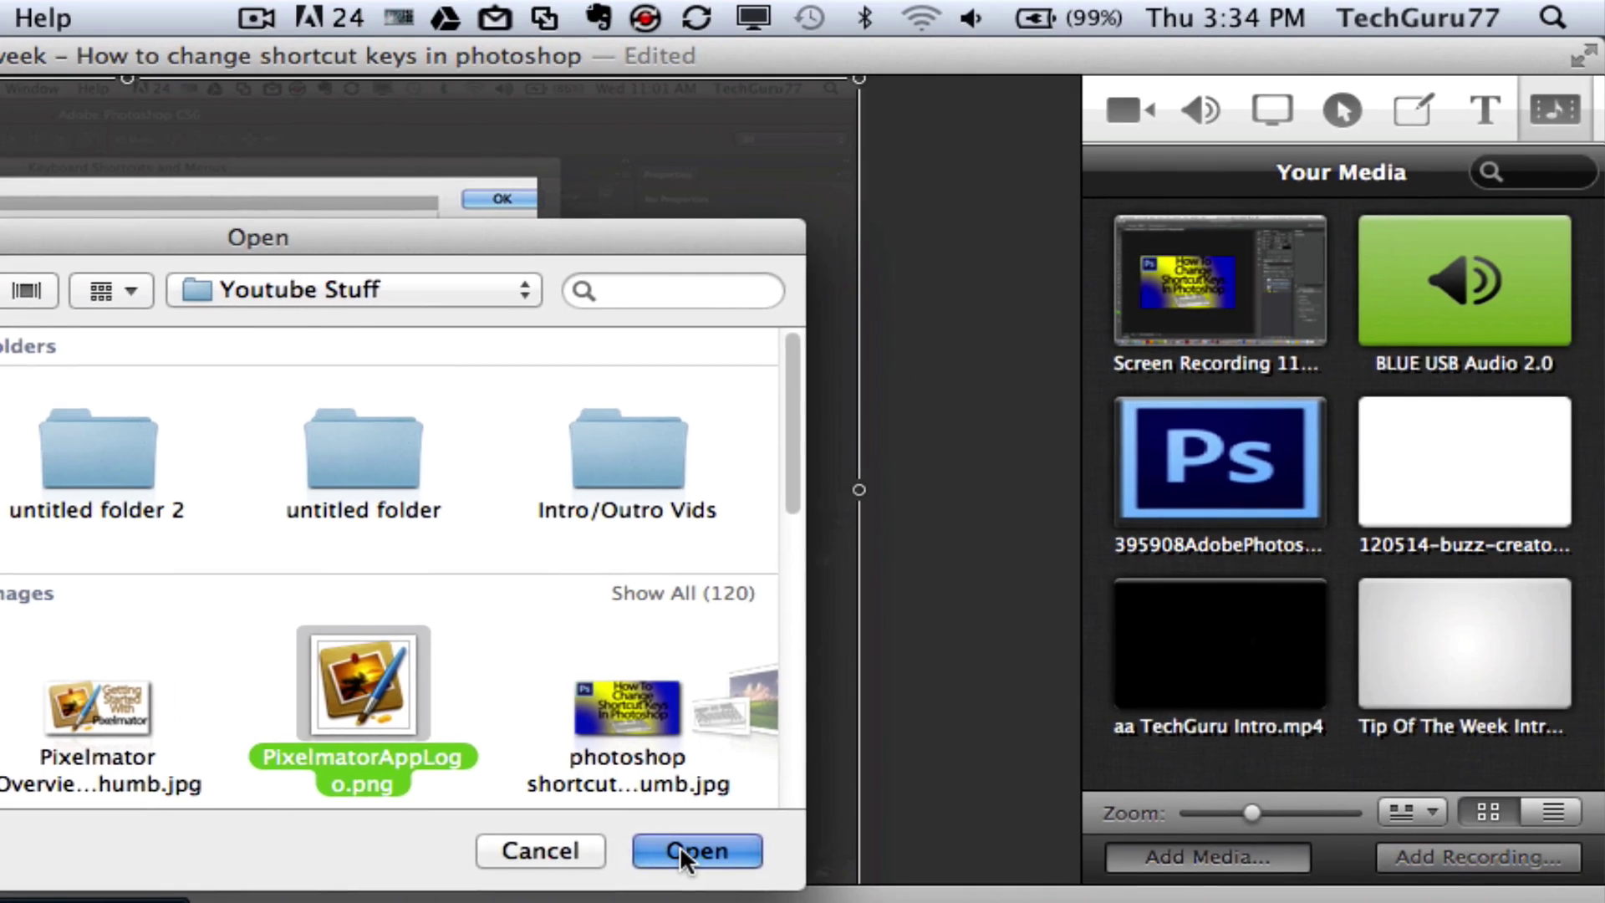
# - Import PixelmatorAppLogo.png, place it on the canvas, then undo the placement
pyautogui.click(884, 802)
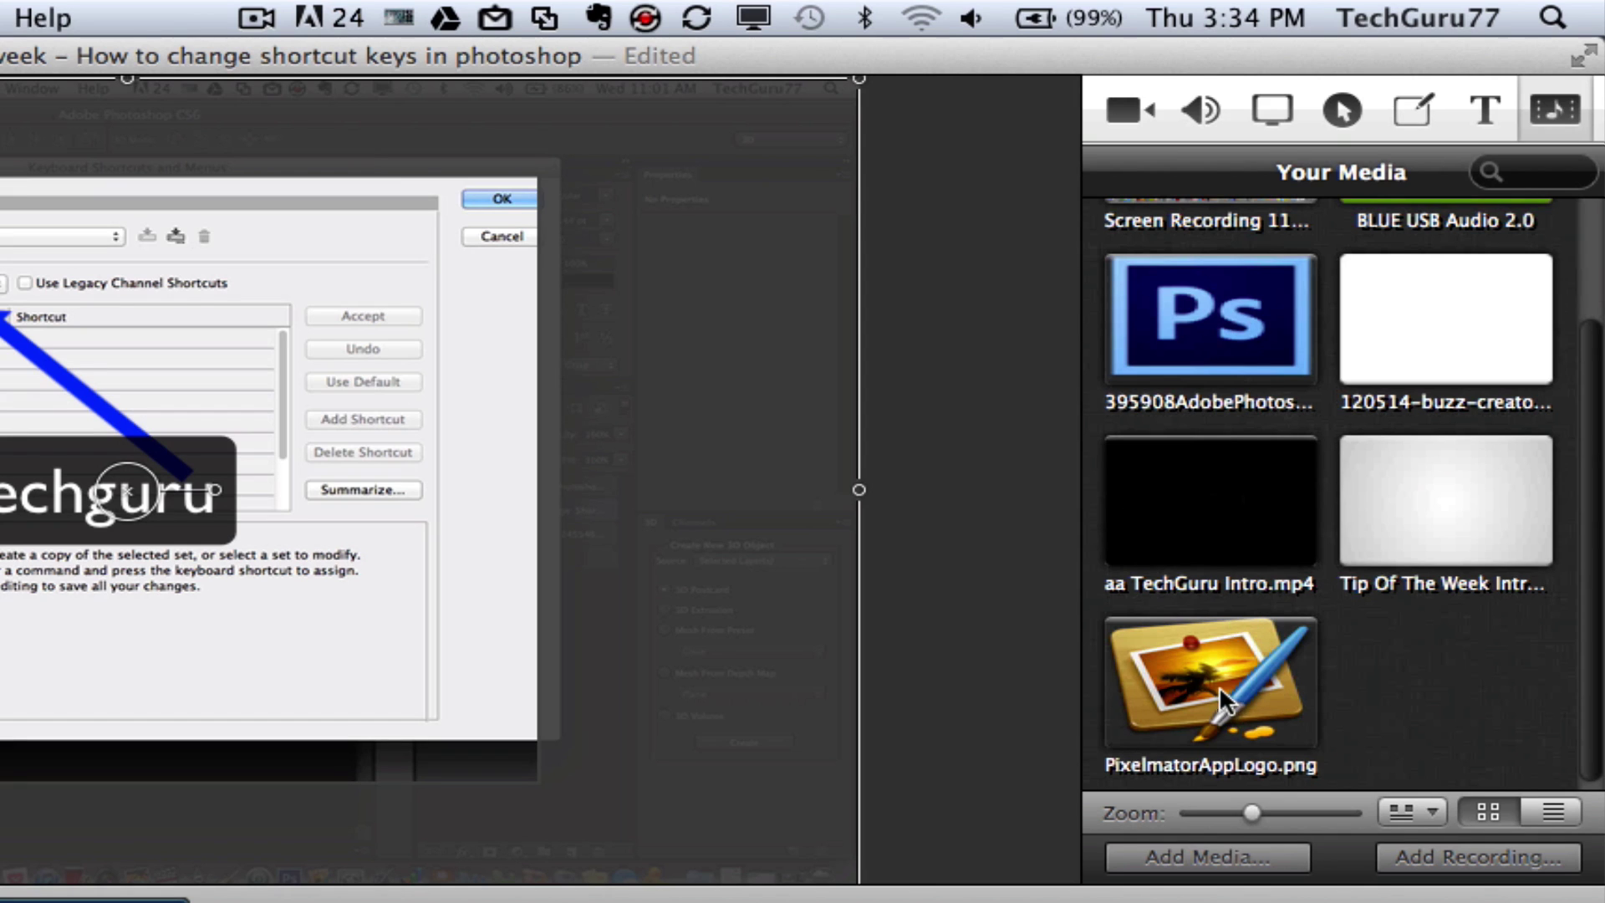
pyautogui.moveTo(1249, 691); pyautogui.dragTo(327, 480)
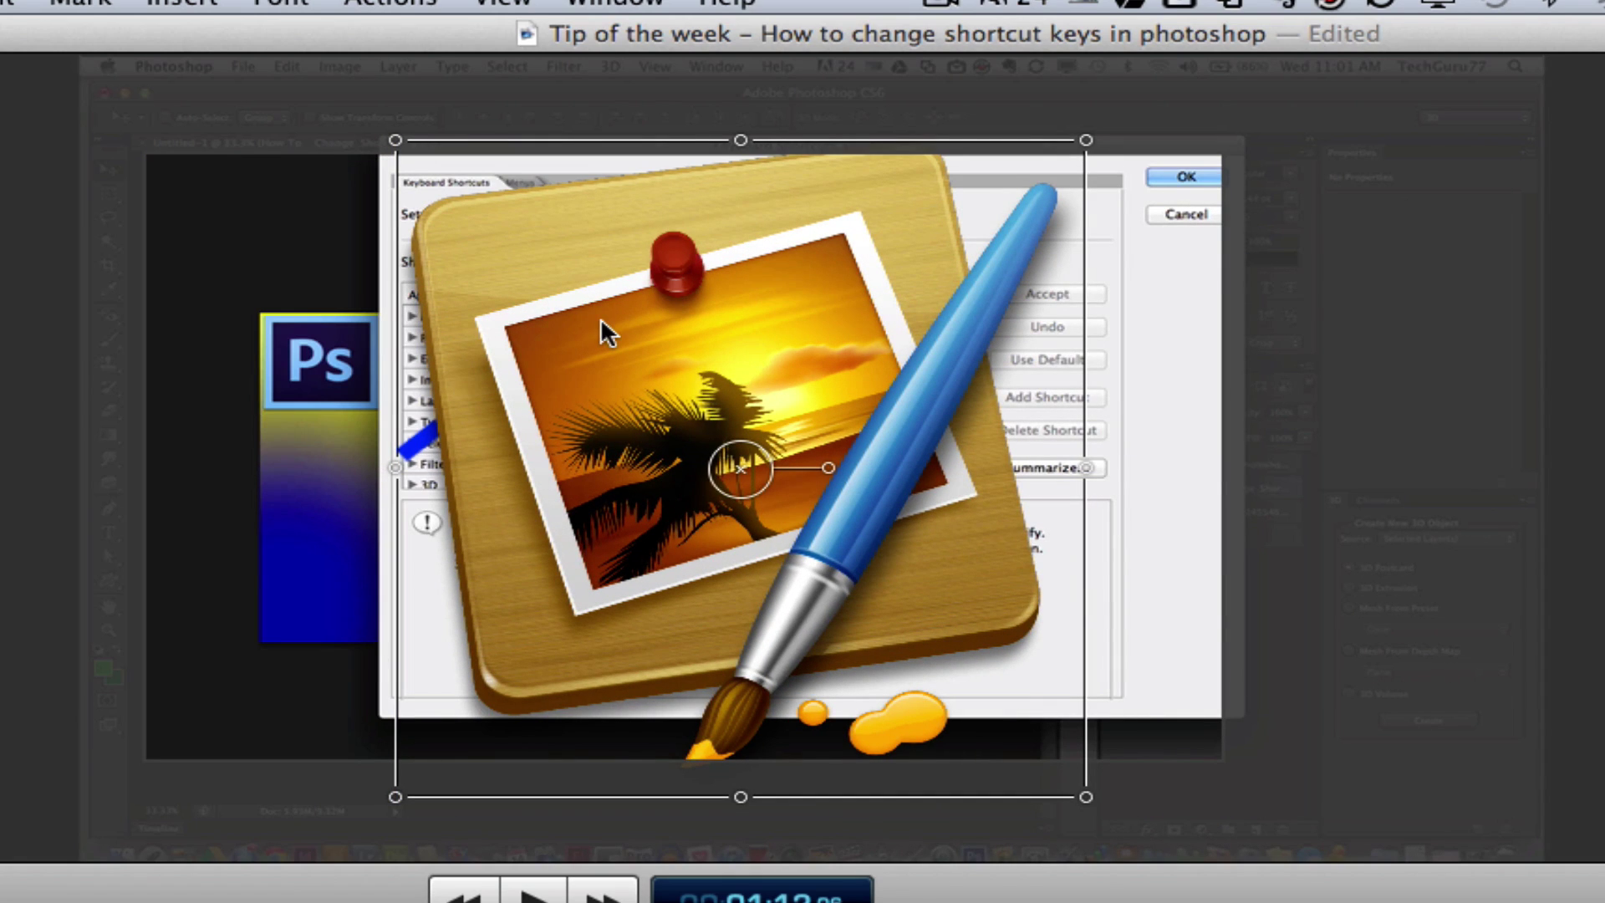
pyautogui.press('super+z')
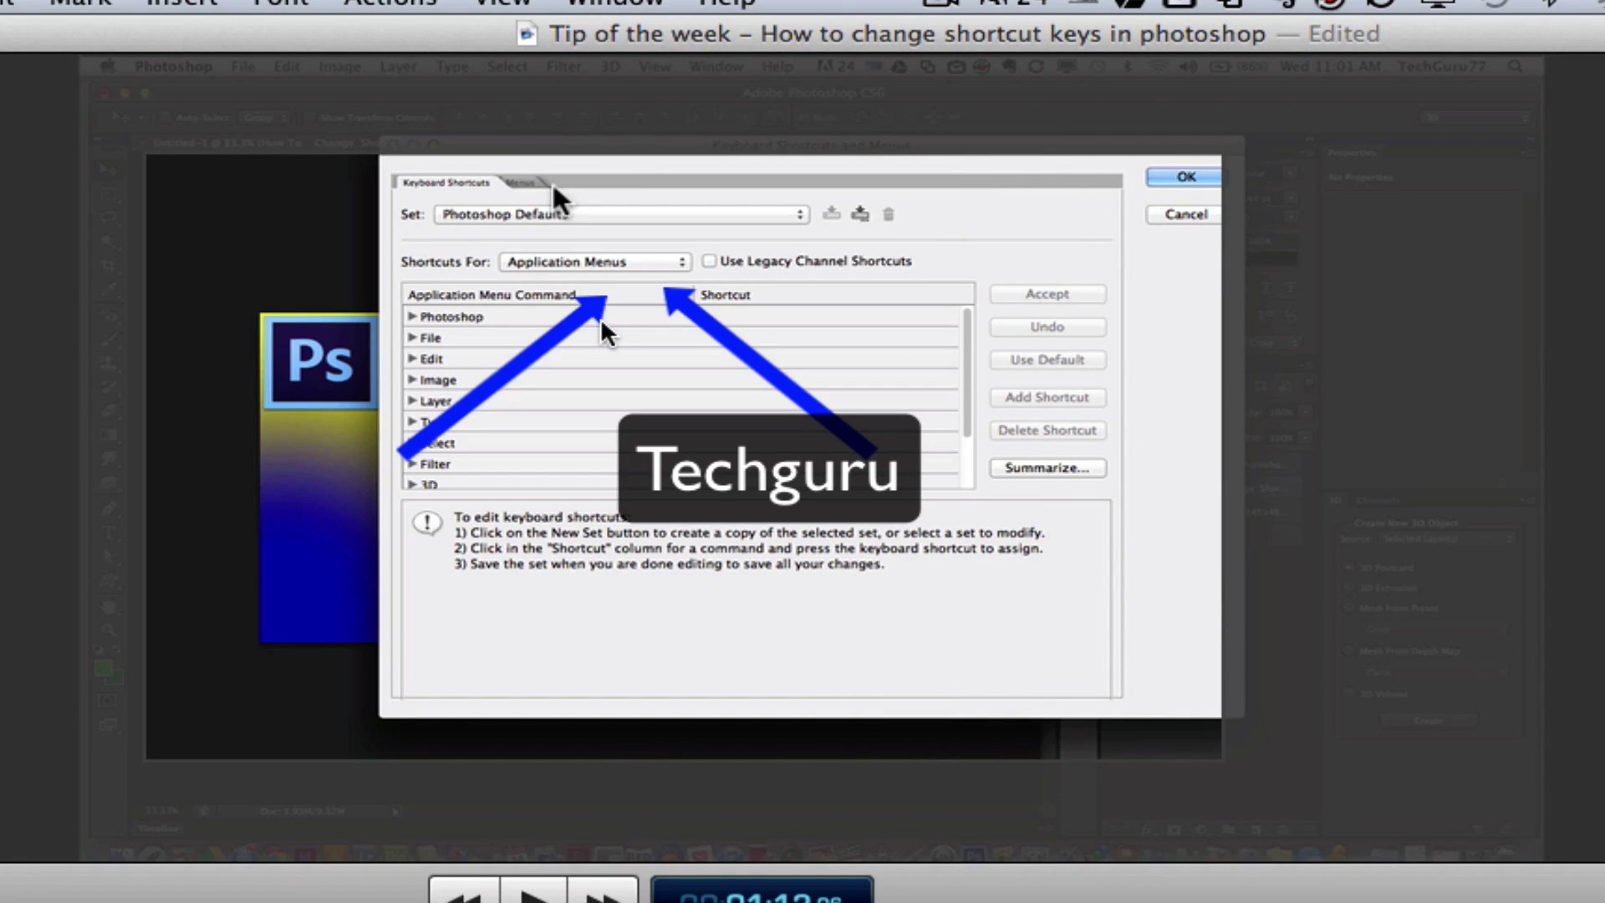